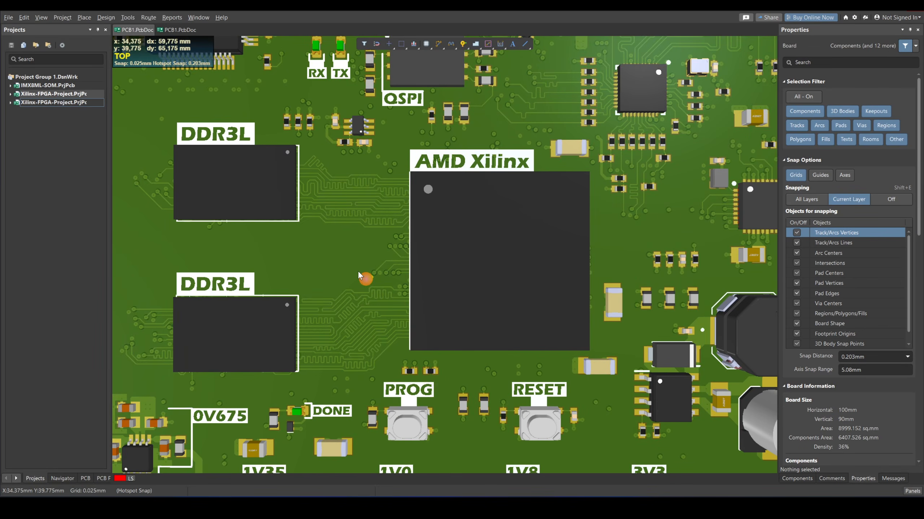
Switch the board from 3D to 2D and view the DDR3L routing on layer L6, then the TOP layer.
ctrl+scroll(452, 261, down, 1)
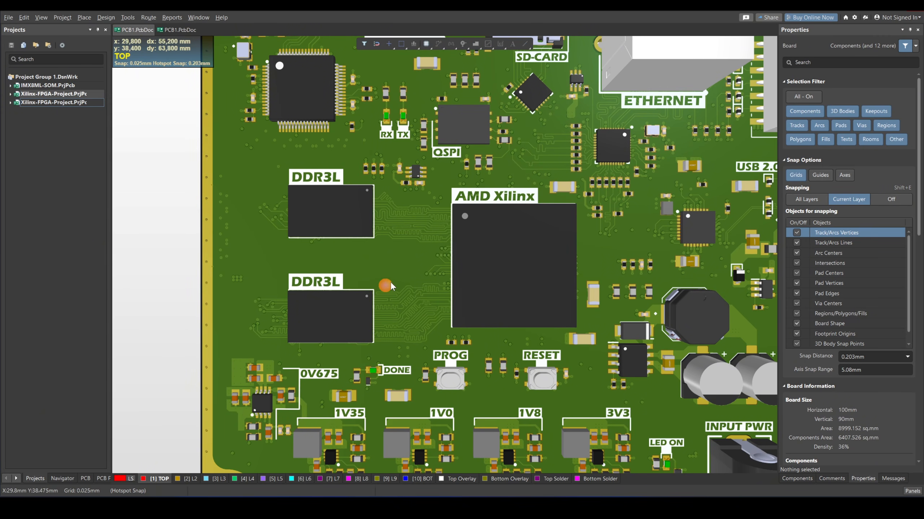
ctrl+scroll(385, 286, up, 3)
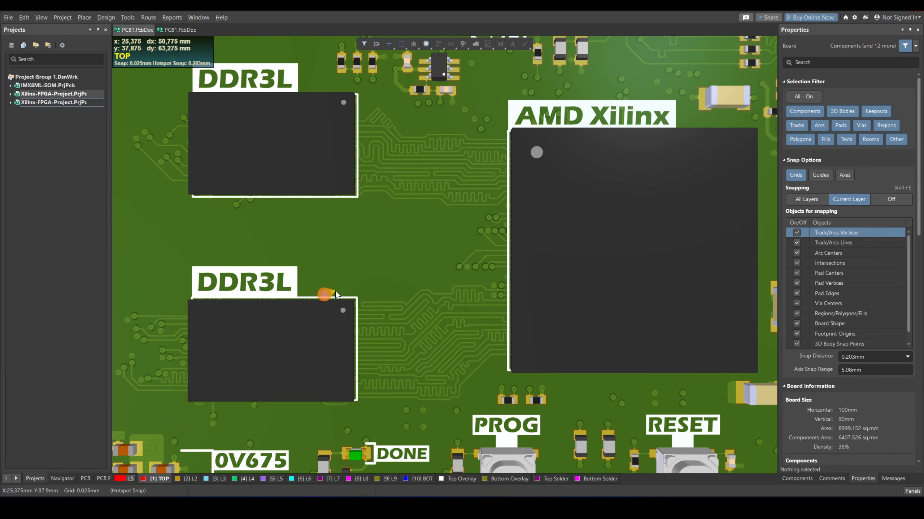
key(2)
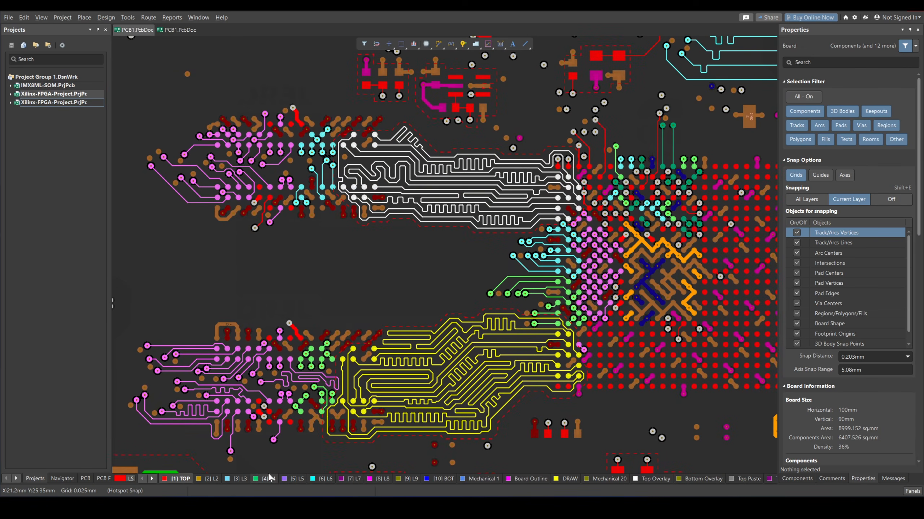
click(326, 478)
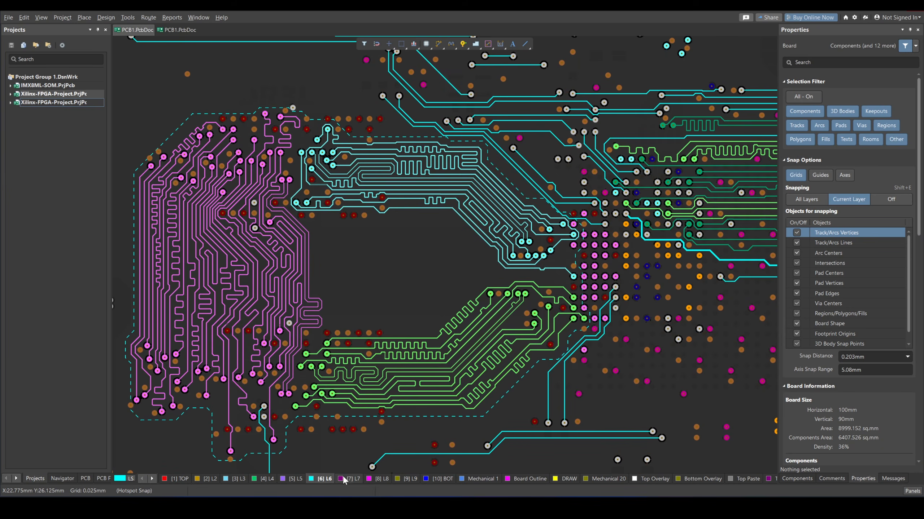
right_drag(373, 356, 390, 322)
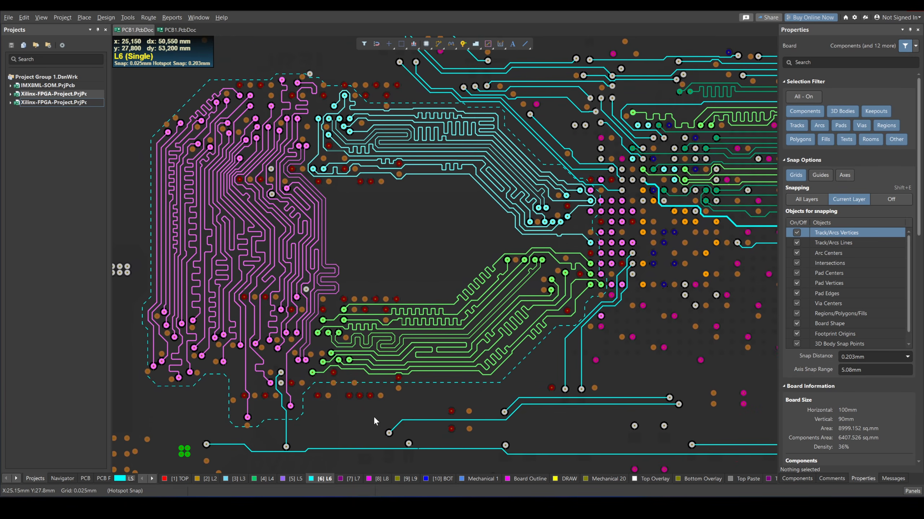
click(177, 479)
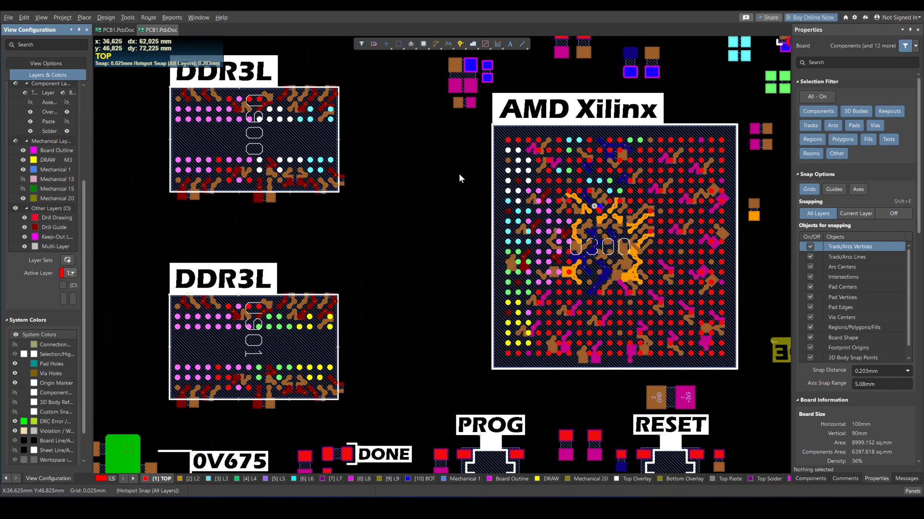
Examine the placement and fanout of both DDR3L chips relative to the AMD Xilinx FPGA on the unrouted board.
right_drag(458, 173, 436, 214)
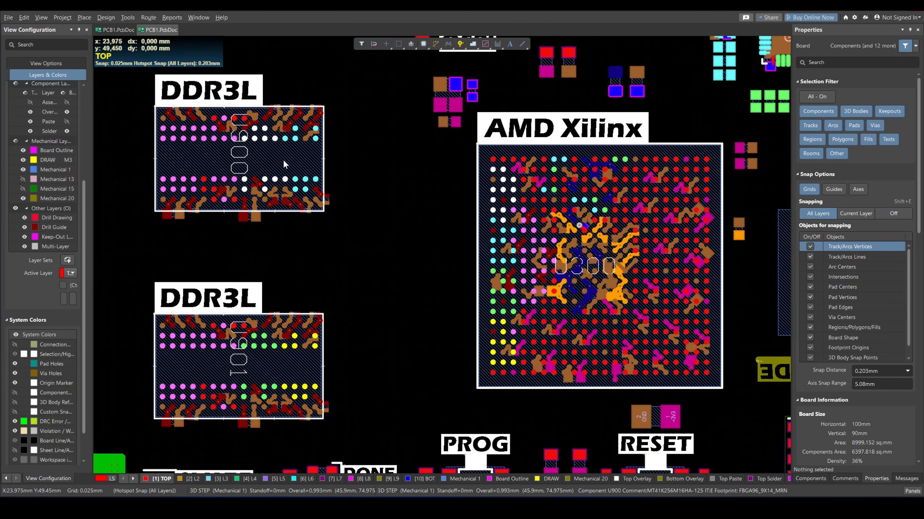
click(315, 199)
click(294, 365)
click(310, 267)
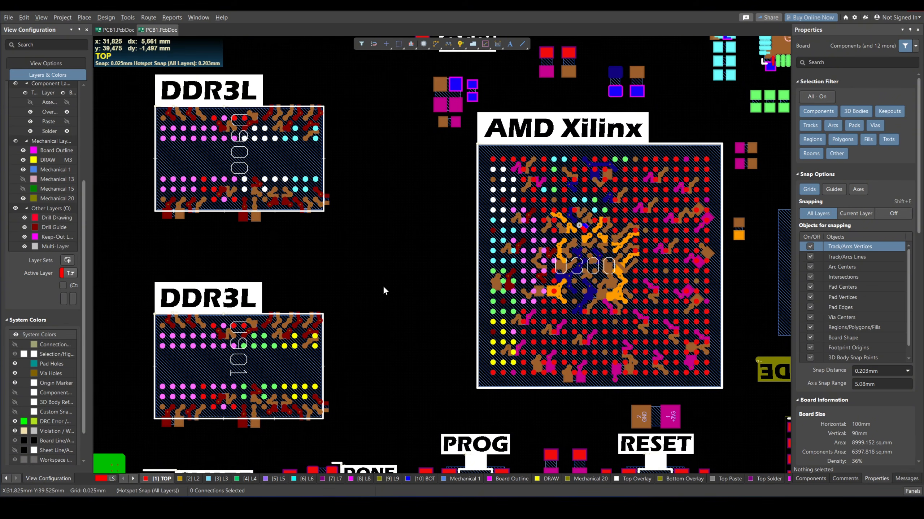
right_drag(386, 289, 427, 260)
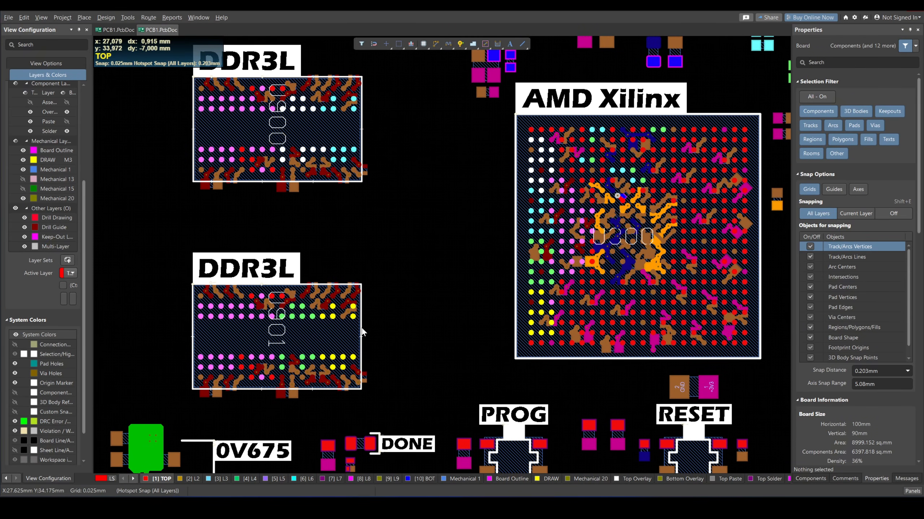
ctrl+scroll(369, 328, up, 2)
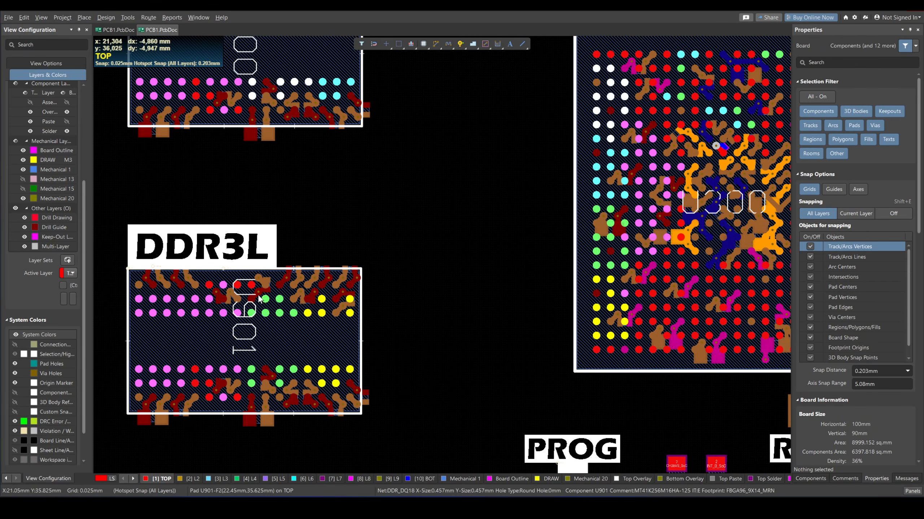
right_drag(405, 283, 351, 337)
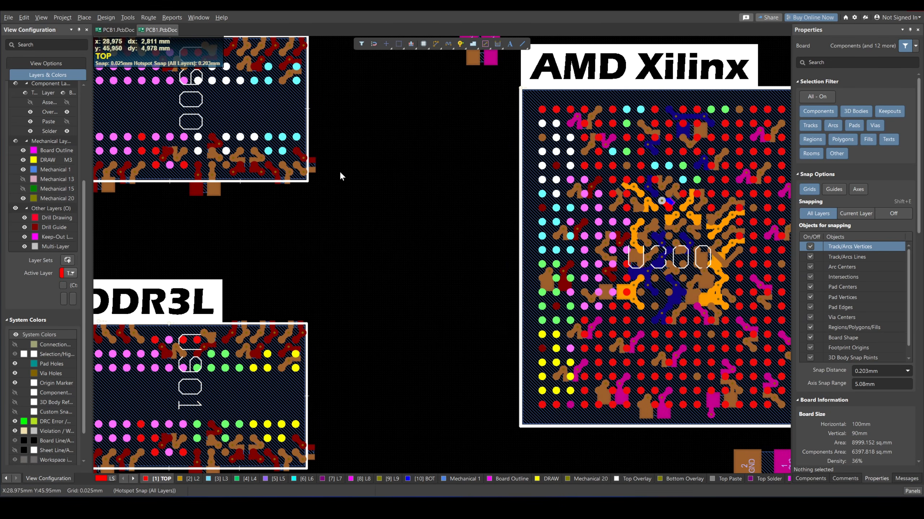
right_drag(338, 180, 345, 226)
right_drag(336, 331, 340, 257)
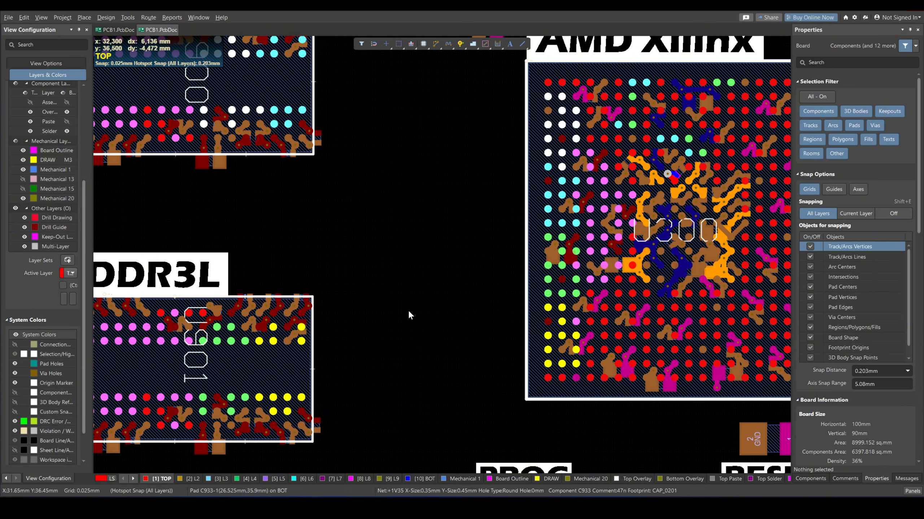
Show the connection lines and examine the nets running between the DDR3L chips and the AMD Xilinx FPGA.
click(15, 344)
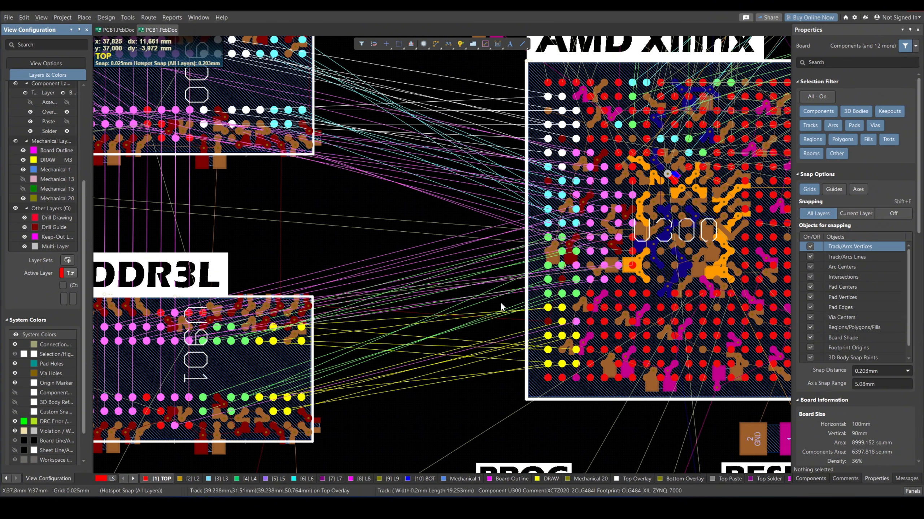
right_drag(439, 227, 439, 262)
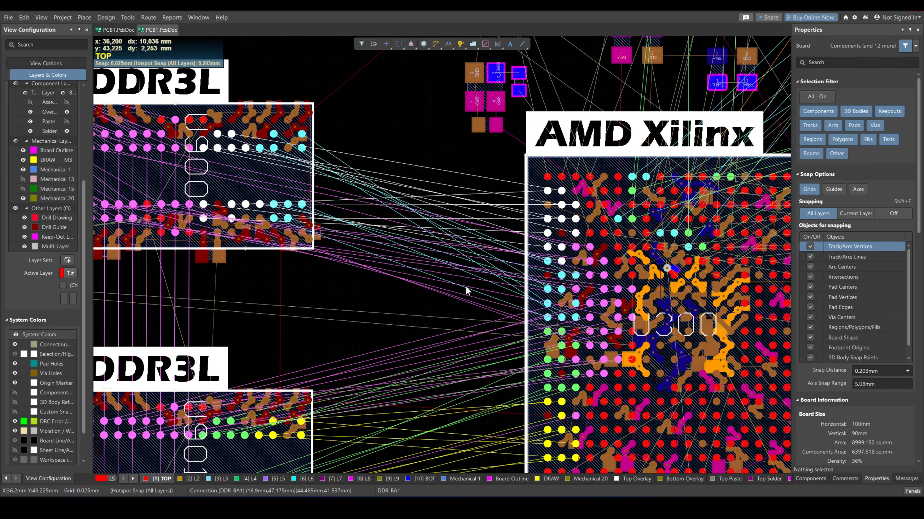
right_drag(404, 280, 424, 248)
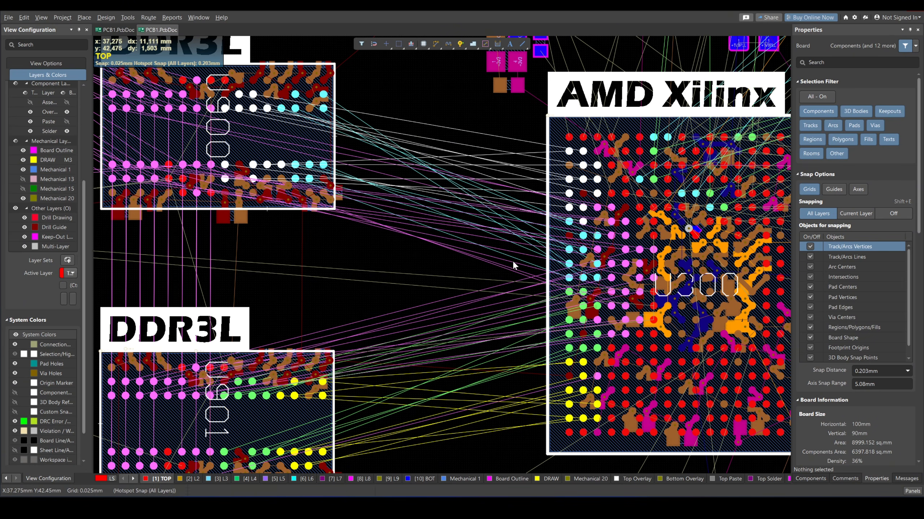
right_drag(512, 258, 452, 242)
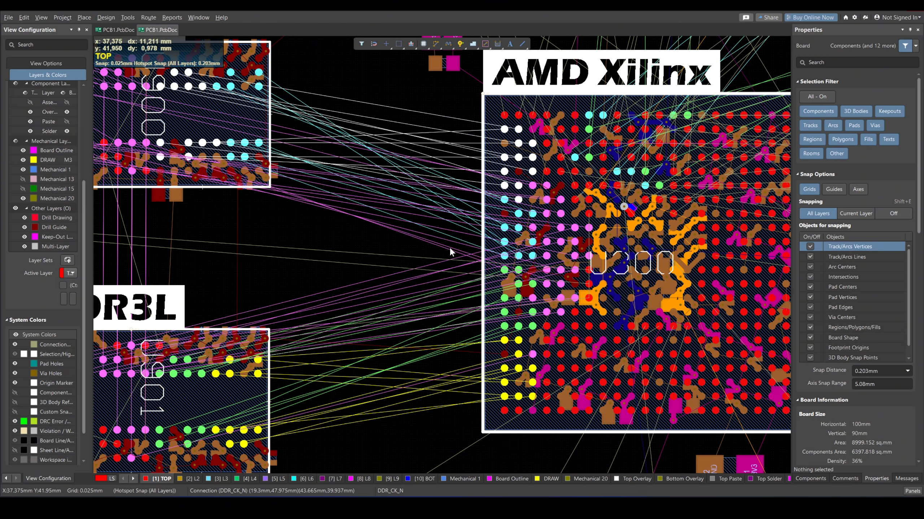
ctrl+scroll(449, 246, down, 4)
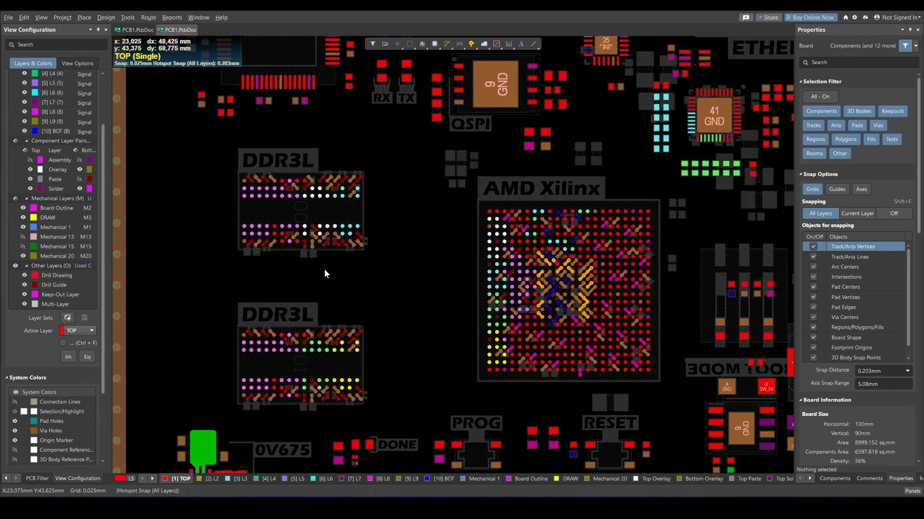
Display the BOT layer under the lower DDR3L chip and select the 47n decoupling capacitor C929.
right_drag(337, 269, 381, 236)
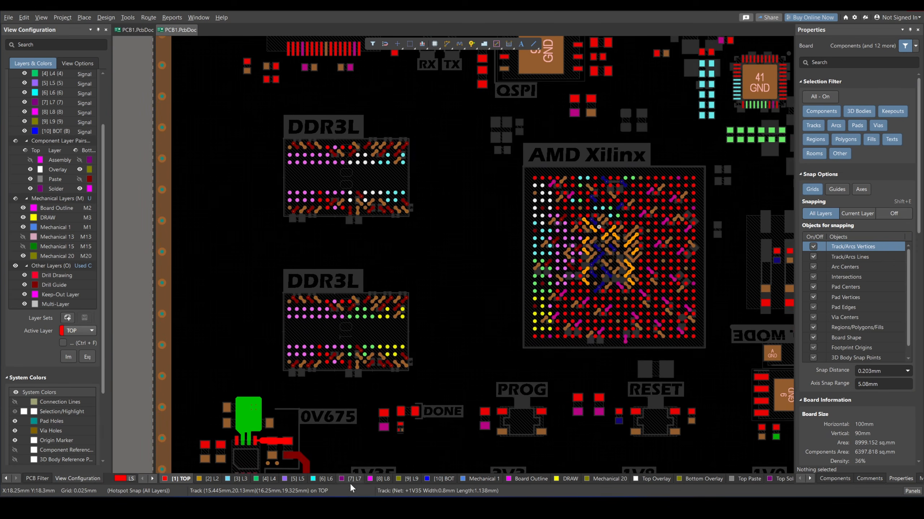
ctrl+scroll(337, 328, up, 4)
right_drag(352, 330, 360, 229)
click(430, 480)
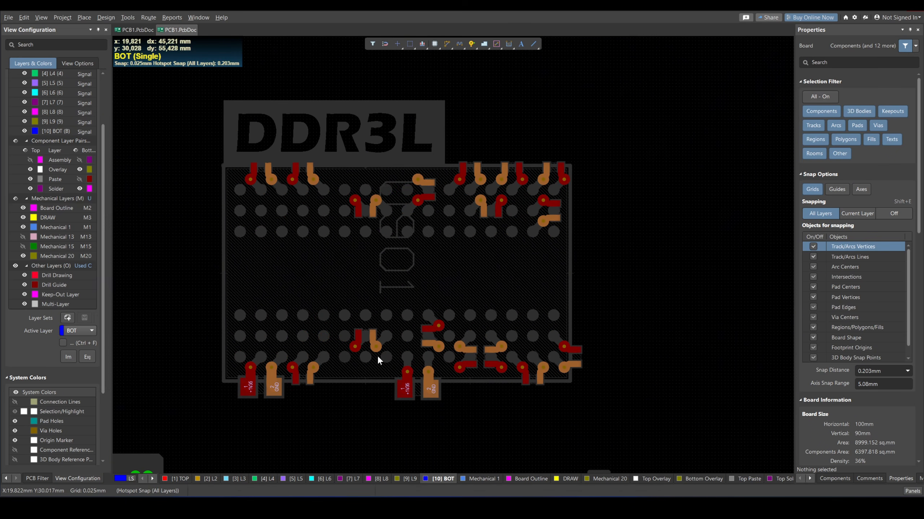
ctrl+scroll(378, 356, up, 2)
ctrl+scroll(332, 334, up, 2)
click(365, 335)
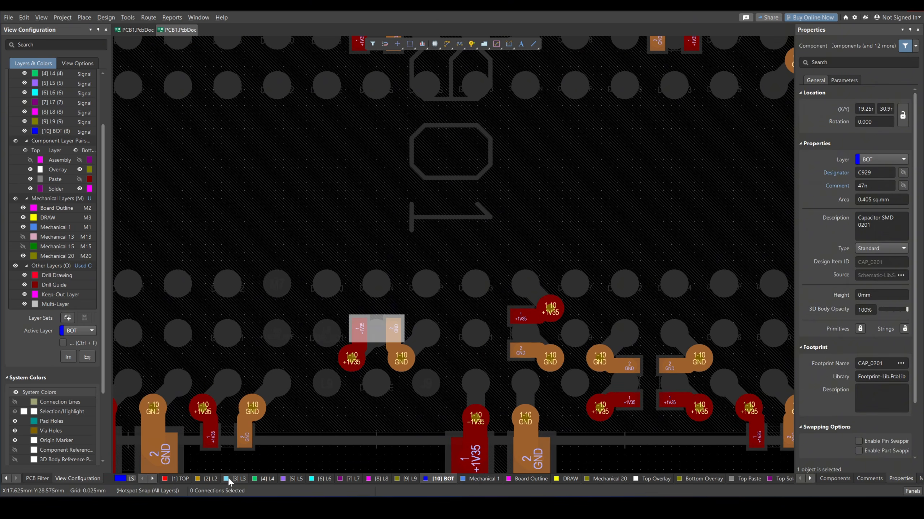
Trace capacitor C929's connections from pads K8 and J8 on the TOP layer to its GND pad on BOT.
click(166, 480)
ctrl+scroll(387, 339, up, 2)
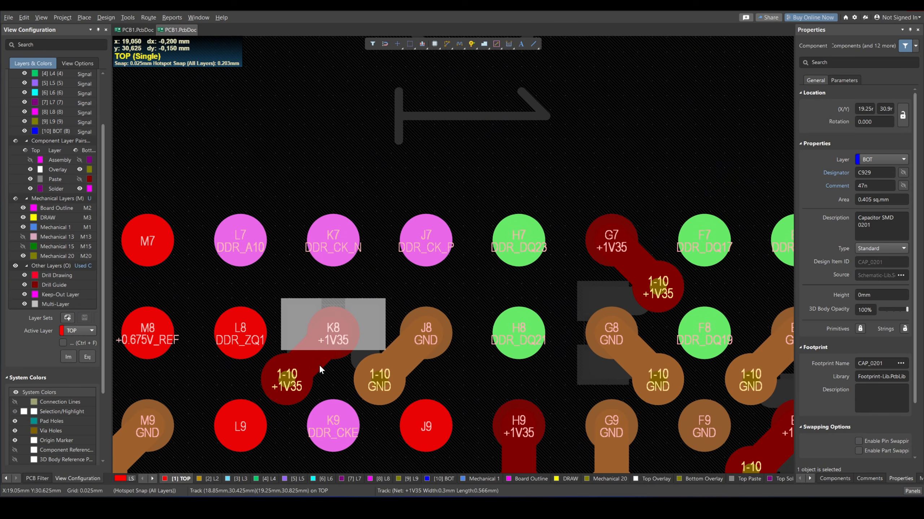
click(353, 325)
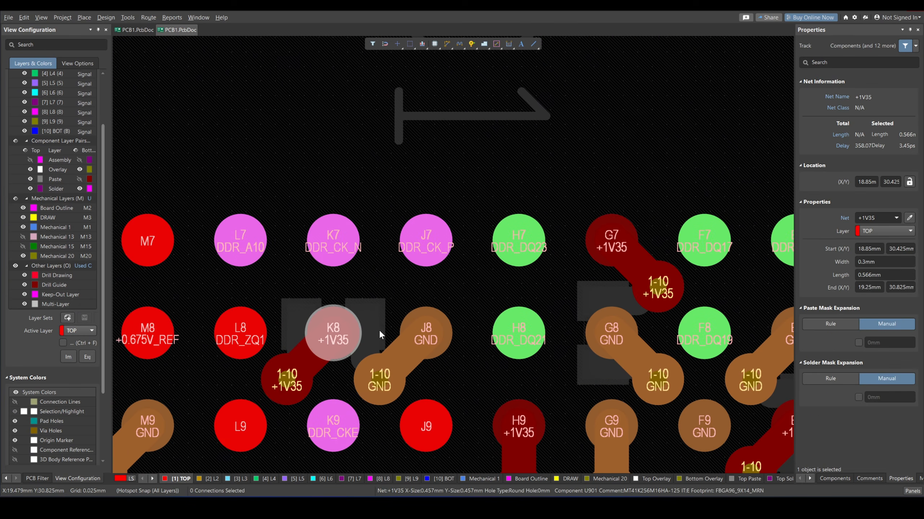
click(408, 319)
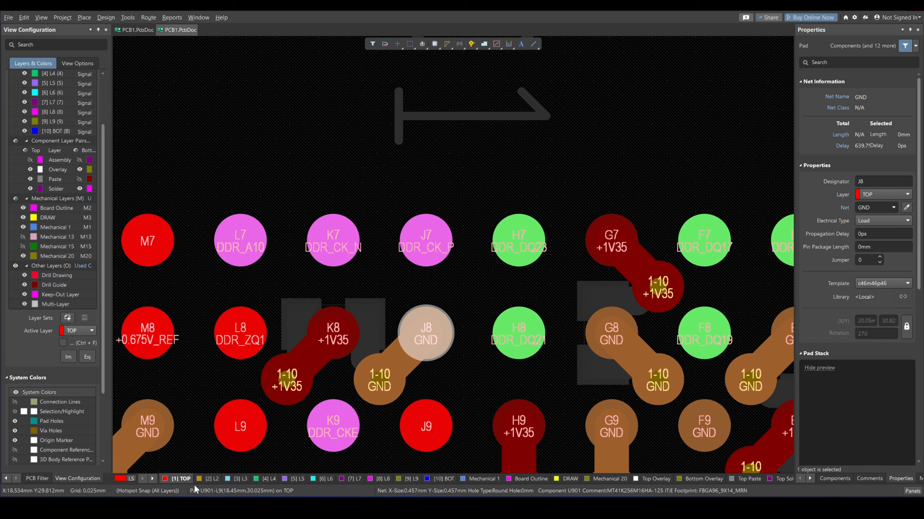
click(379, 381)
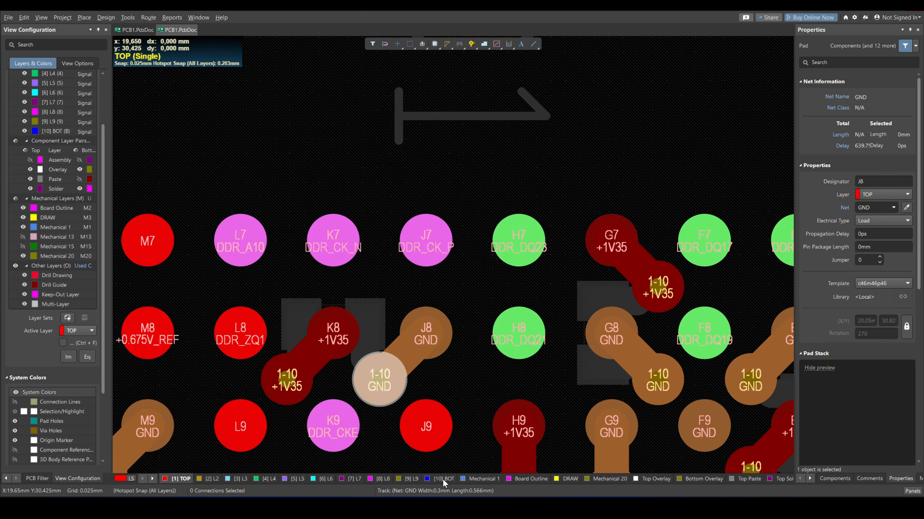
click(443, 480)
click(374, 323)
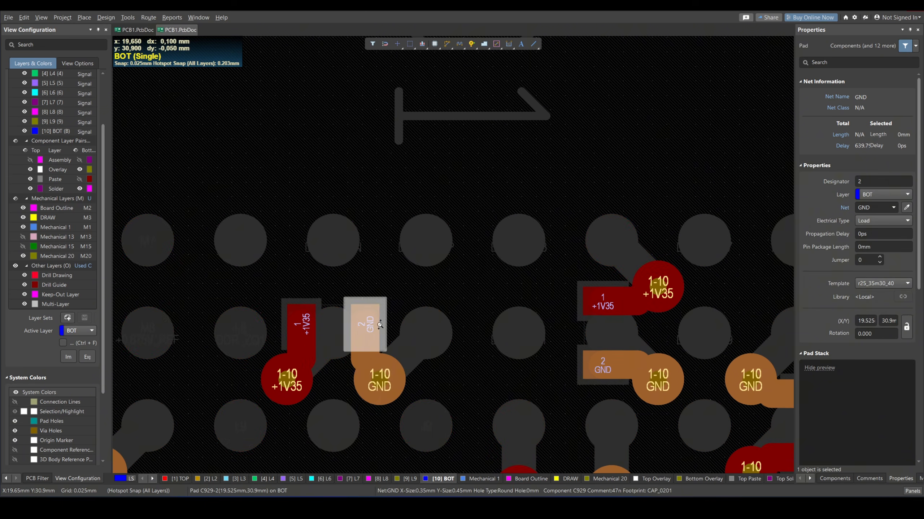
Inspect the other 47n decoupling capacitors along the lower pad rows of the DDR3L chip, ending with C942 selected.
ctrl+scroll(378, 323, down, 1)
ctrl+scroll(400, 306, down, 3)
ctrl+scroll(367, 295, up, 2)
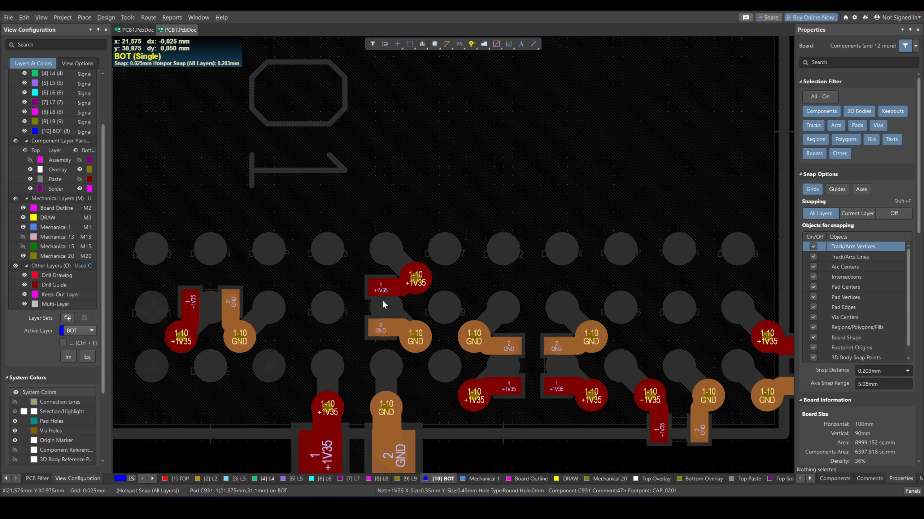
click(381, 302)
click(513, 364)
click(566, 361)
right_drag(648, 340, 502, 274)
click(527, 360)
click(653, 300)
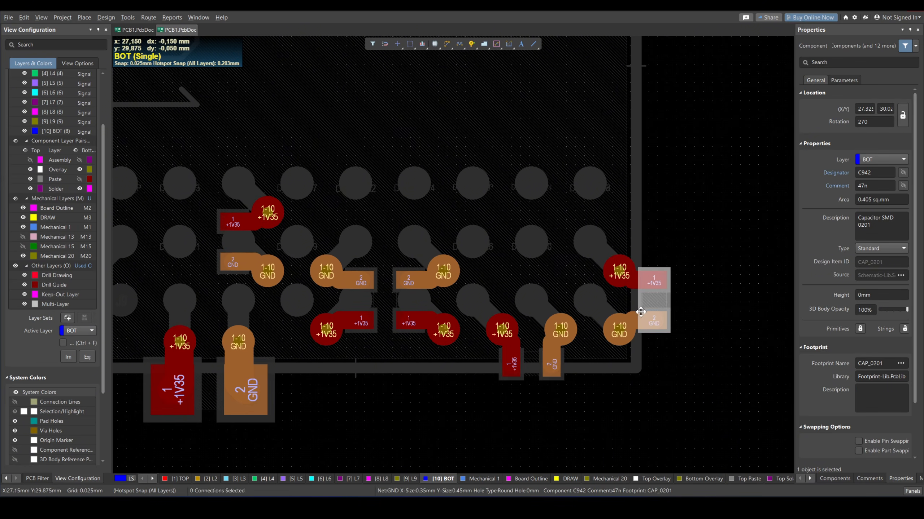
Inspect the 470n capacitor C935 at the DDR3L chip's lower edge and clear the selection.
ctrl+scroll(525, 341, down, 2)
right_drag(373, 379, 486, 339)
click(476, 322)
right_drag(433, 278, 442, 402)
ctrl+scroll(495, 264, down, 3)
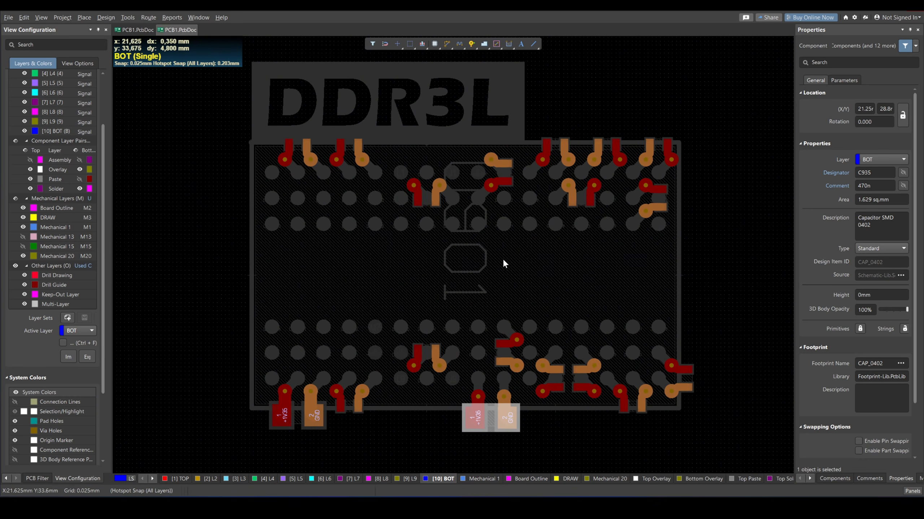
click(505, 249)
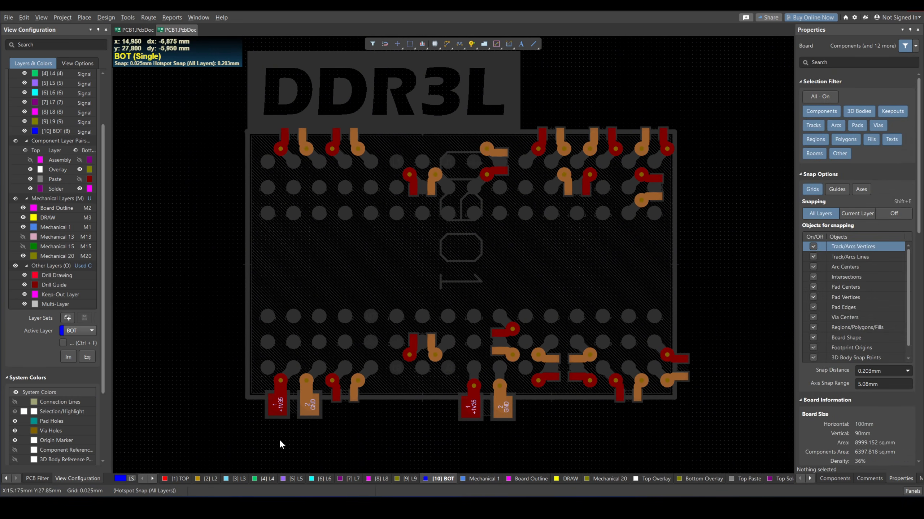
Switch to the routed PCB document and examine the lower DDR3L chip's fanout on the TOP layer.
click(138, 30)
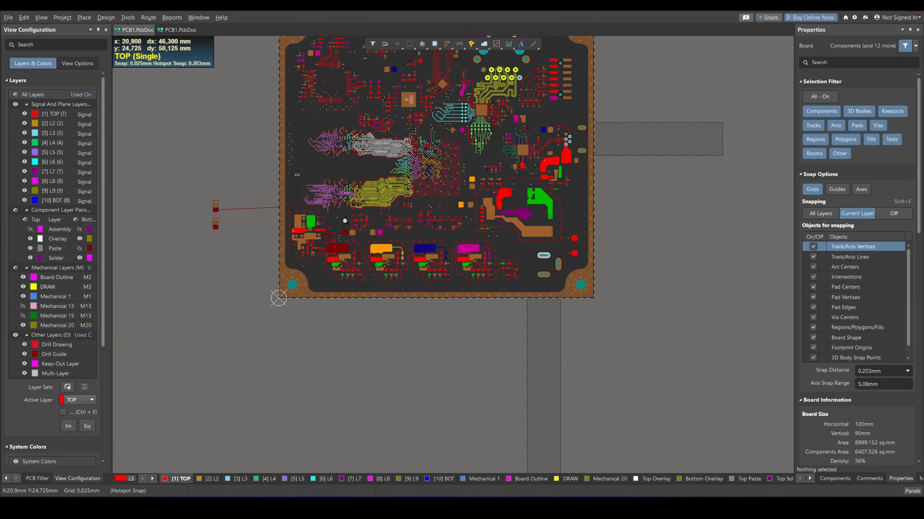
ctrl+scroll(379, 209, up, 8)
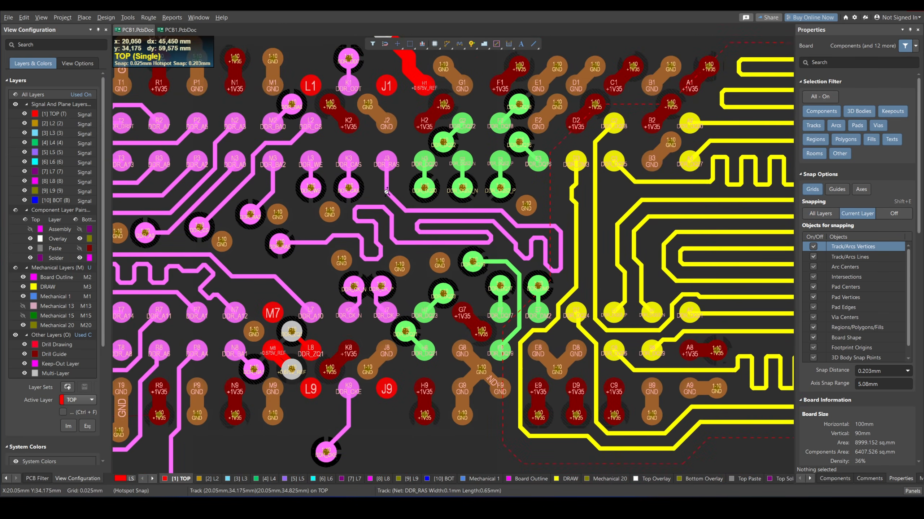
ctrl+scroll(371, 244, down, 1)
right_drag(371, 244, 437, 268)
shift+scroll(422, 272, right, 3)
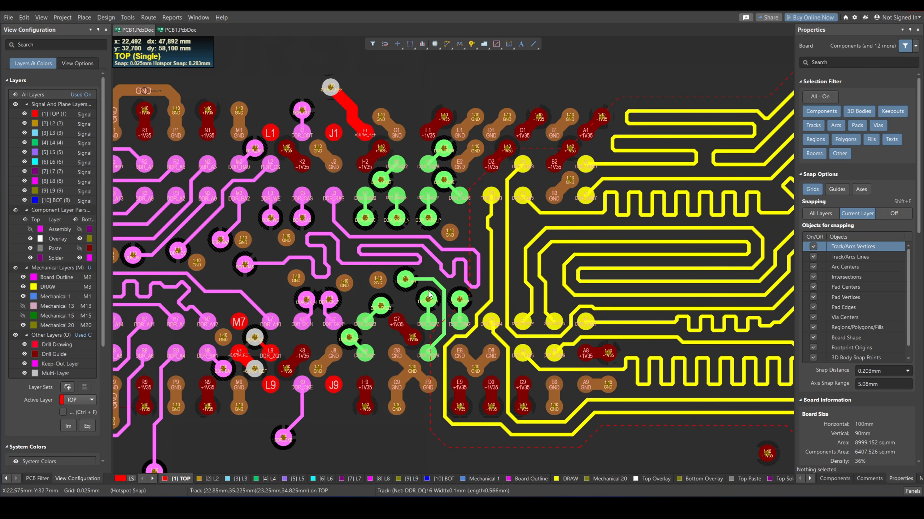
Display the BOT layer of the routed board and examine the +0.675V_REF capacitor among the DDR3L decoupling parts.
click(432, 480)
right_drag(419, 242, 531, 210)
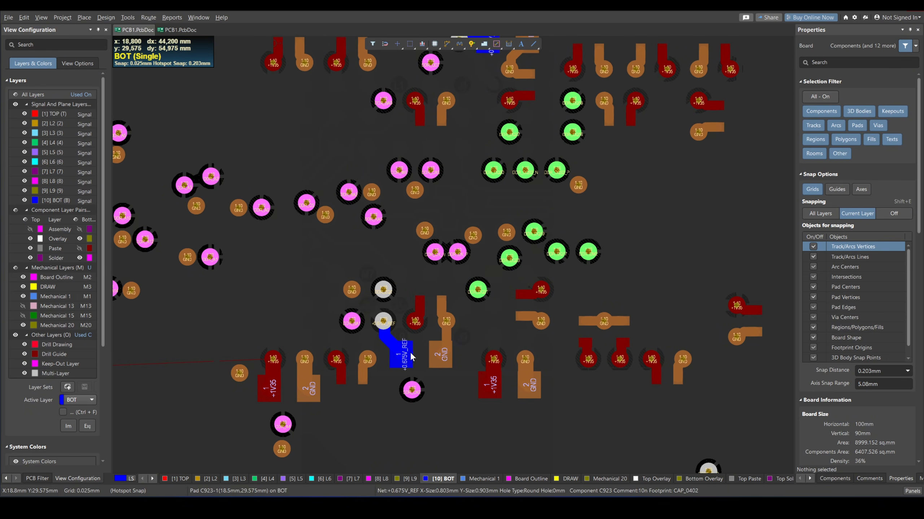
ctrl+scroll(413, 353, up, 1)
right_drag(432, 345, 366, 355)
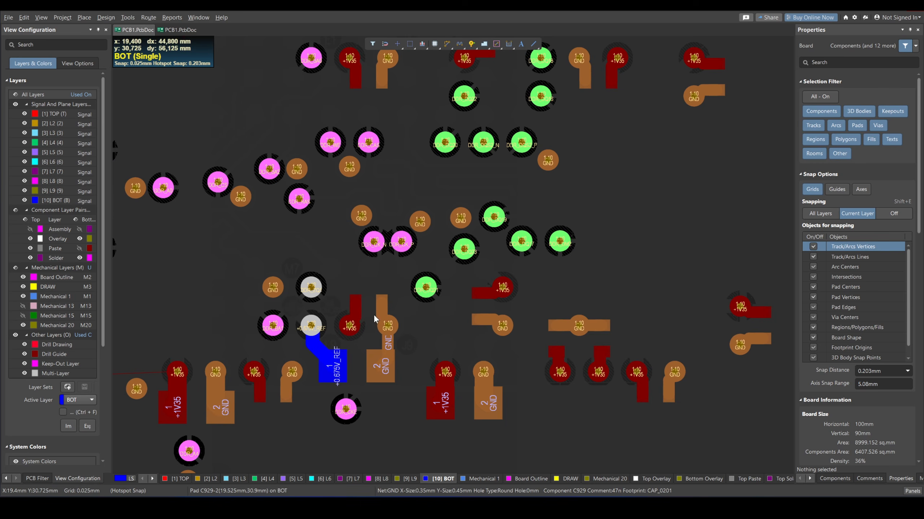
ctrl+scroll(375, 312, down, 4)
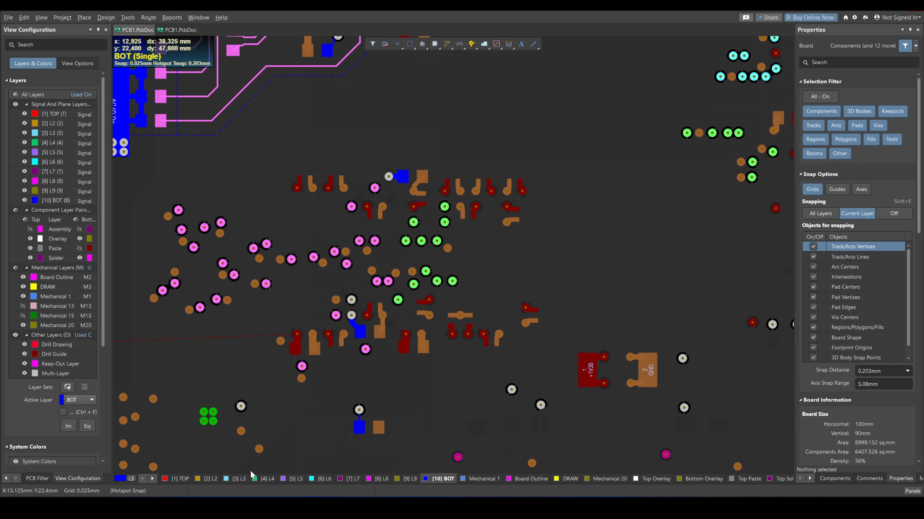
Show the routed board's TOP layer, and return to the unrouted board to examine the DDR3L chip's decoupling capacitors on BOT.
click(181, 479)
click(165, 29)
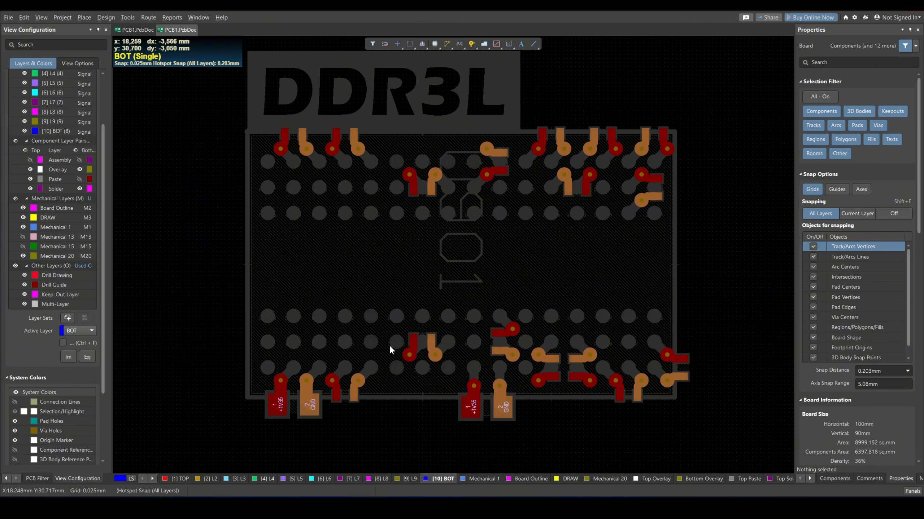
ctrl+scroll(462, 309, down, 2)
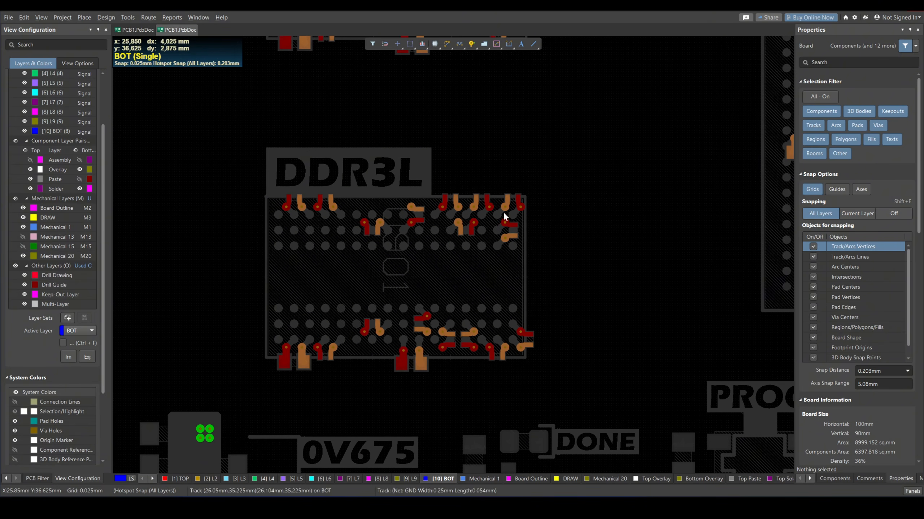
right_drag(502, 215, 476, 311)
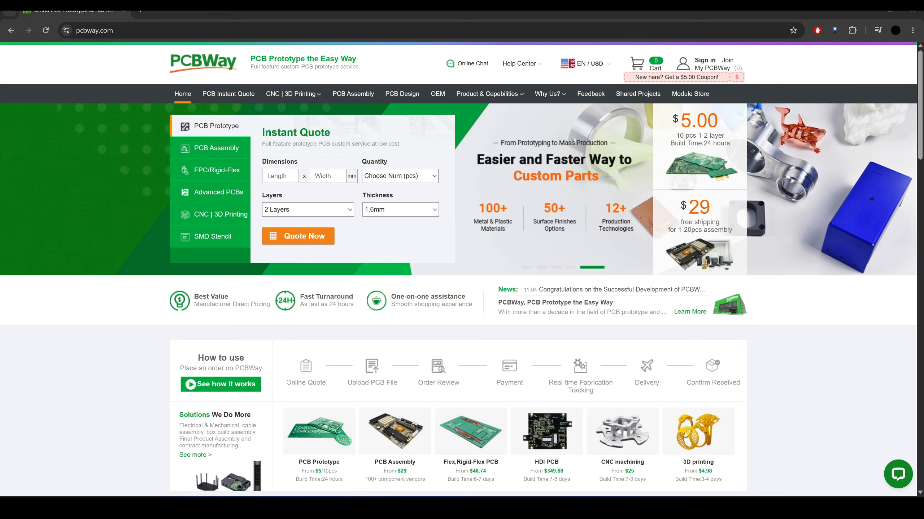
Browse the PCBWay home page from the service offers through to the footer, and return to its start.
scroll(159, 229, down, 3)
scroll(160, 230, down, 8)
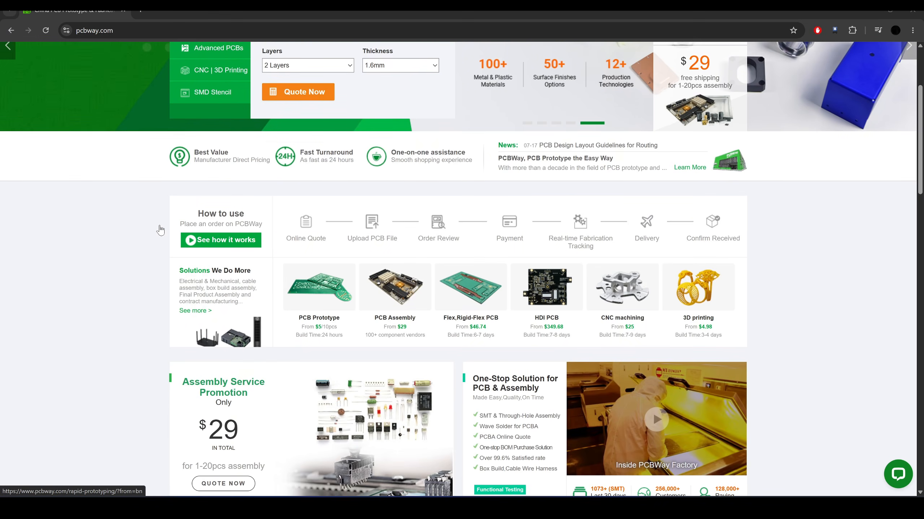
scroll(160, 230, down, 10)
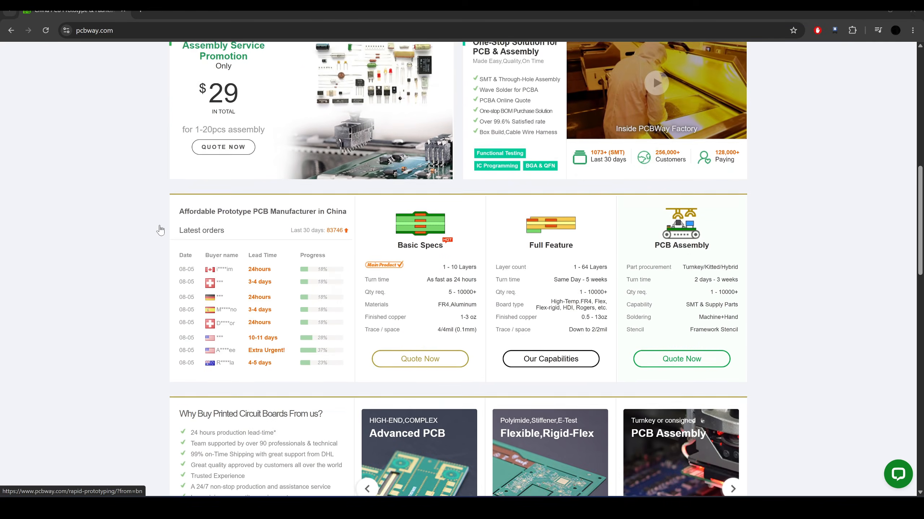
scroll(160, 229, down, 13)
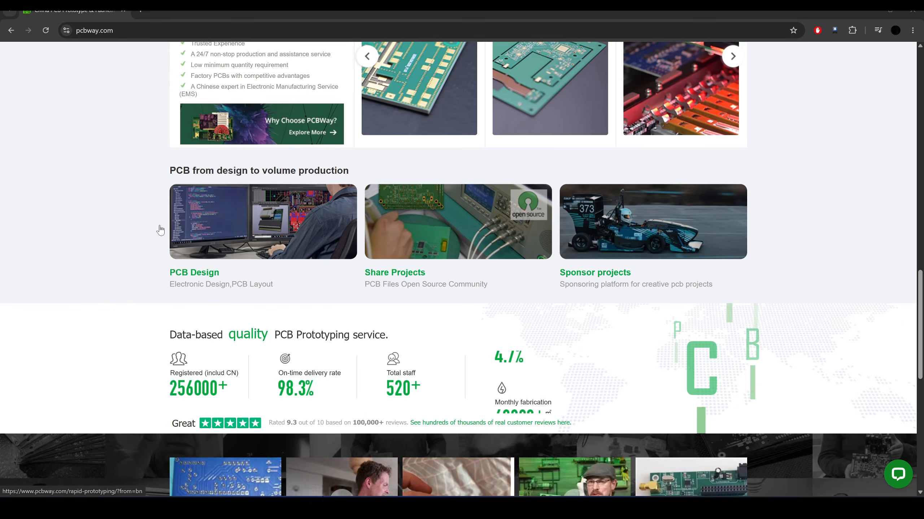
scroll(159, 230, down, 4)
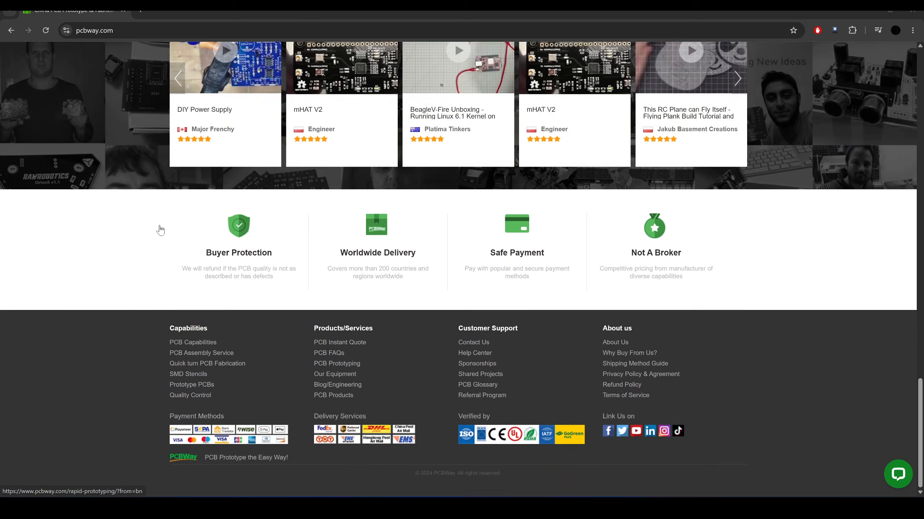
scroll(160, 230, up, 20)
scroll(253, 244, up, 3)
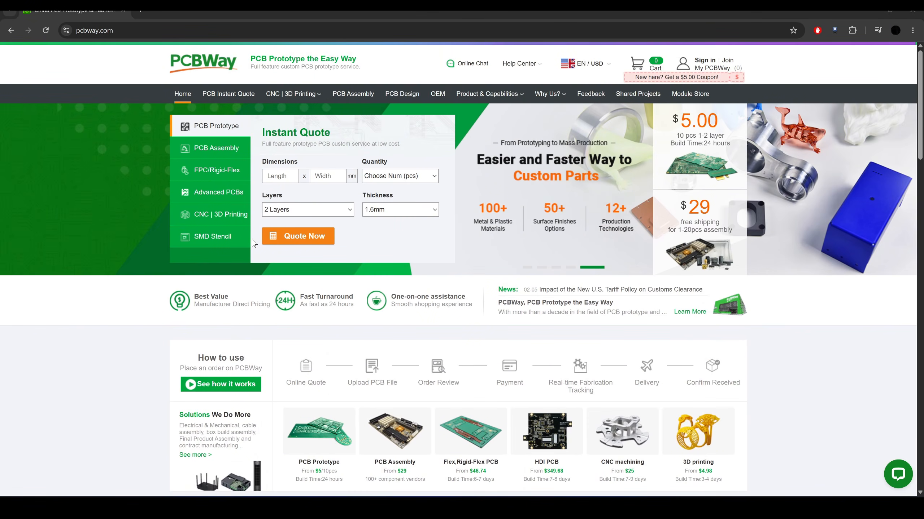
Open the PCB instant quote page and review the board specification options.
click(228, 94)
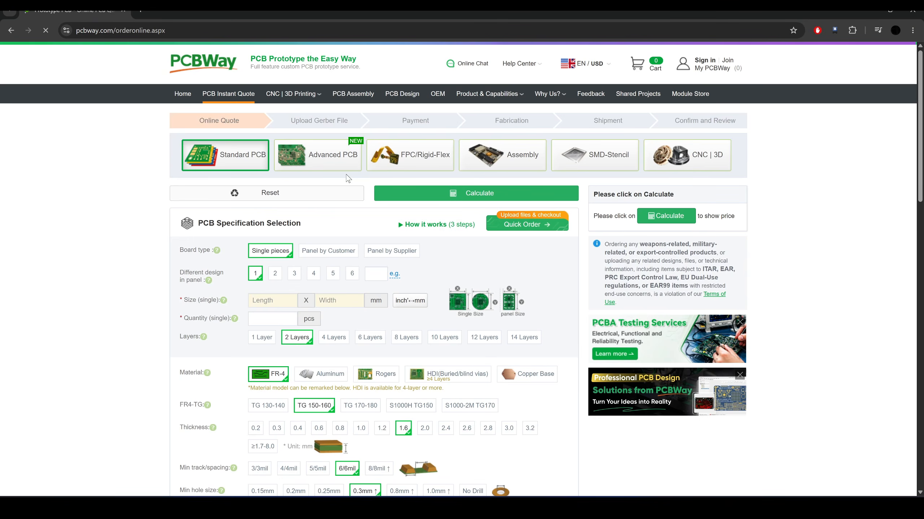
scroll(331, 244, down, 6)
scroll(332, 245, up, 2)
scroll(332, 246, up, 4)
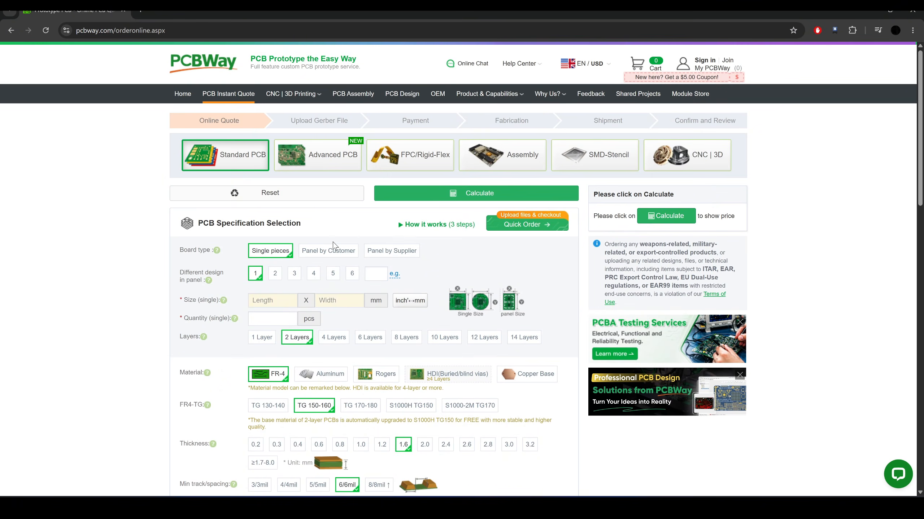
Open the PCB capabilities page and review the Standard PCB manufacturing limits.
mouse_move(489, 93)
click(208, 133)
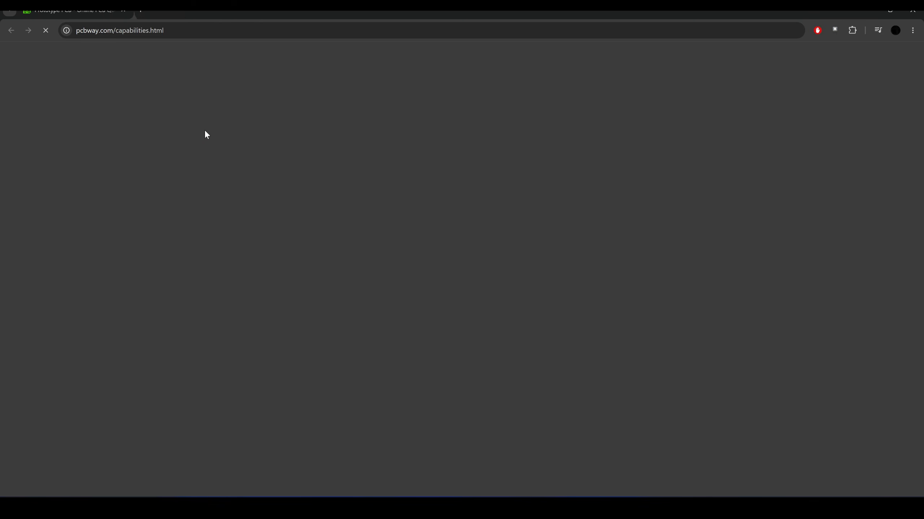
scroll(332, 204, down, 8)
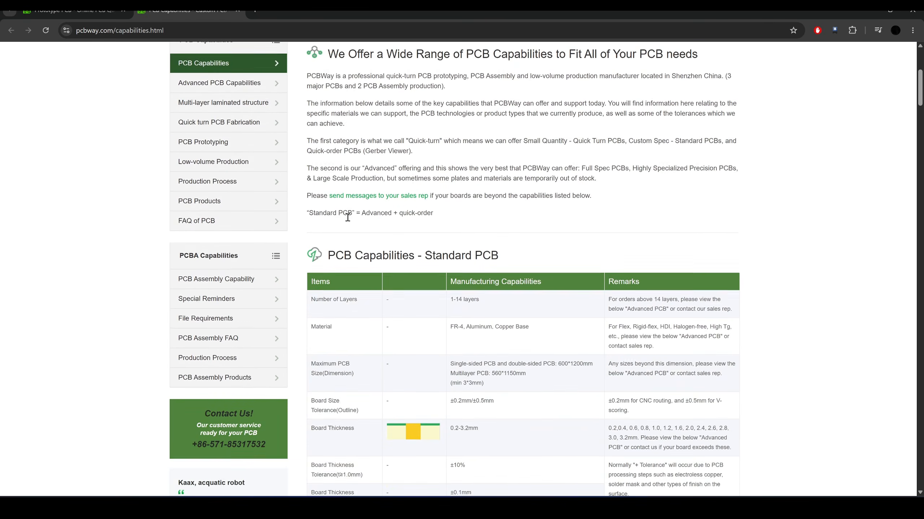
scroll(343, 181, down, 9)
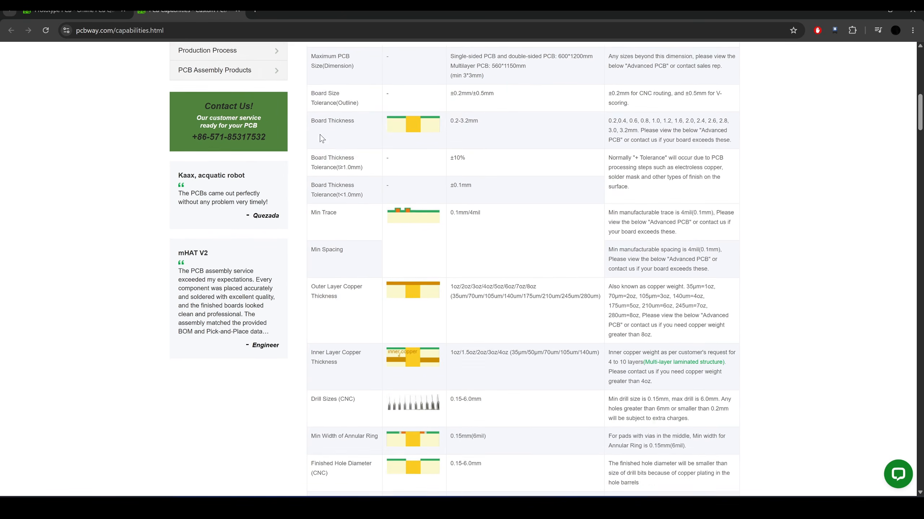
scroll(322, 137, up, 17)
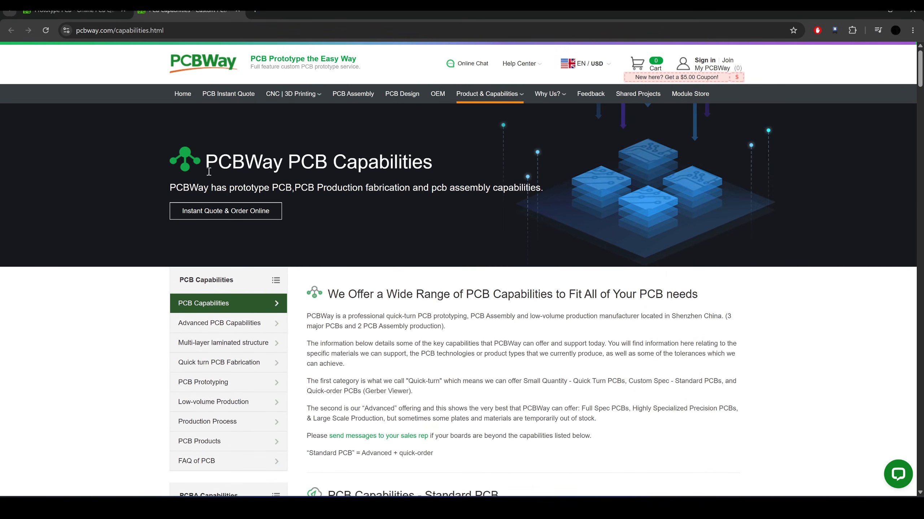
Review the PCB Assembly service page and return to the PCBWay home page.
click(353, 93)
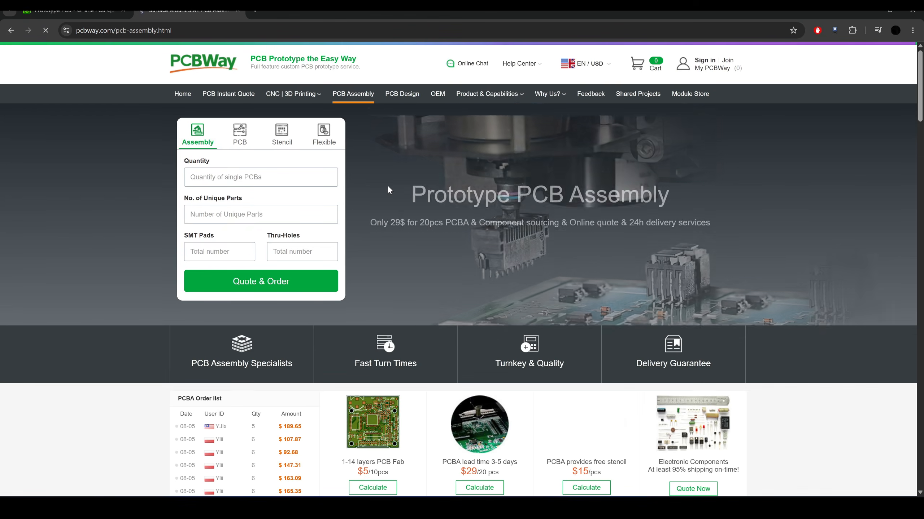
scroll(388, 189, down, 10)
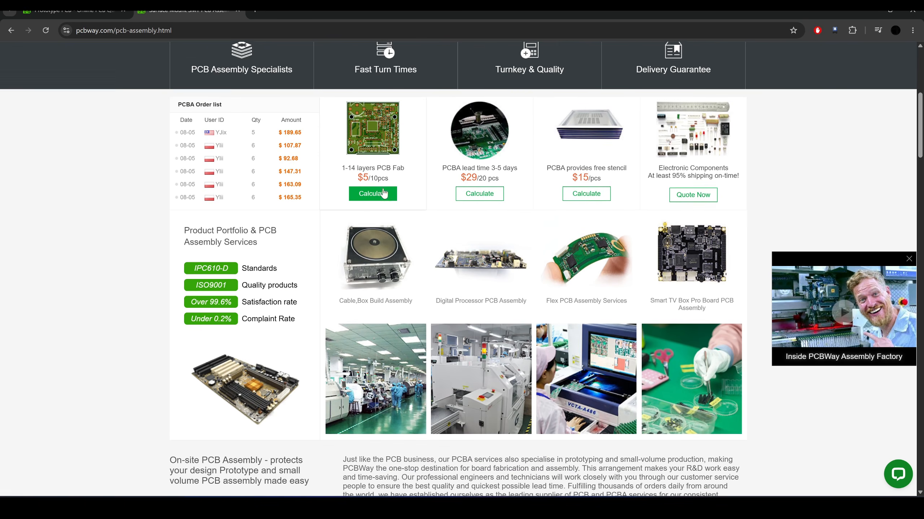
key(F5)
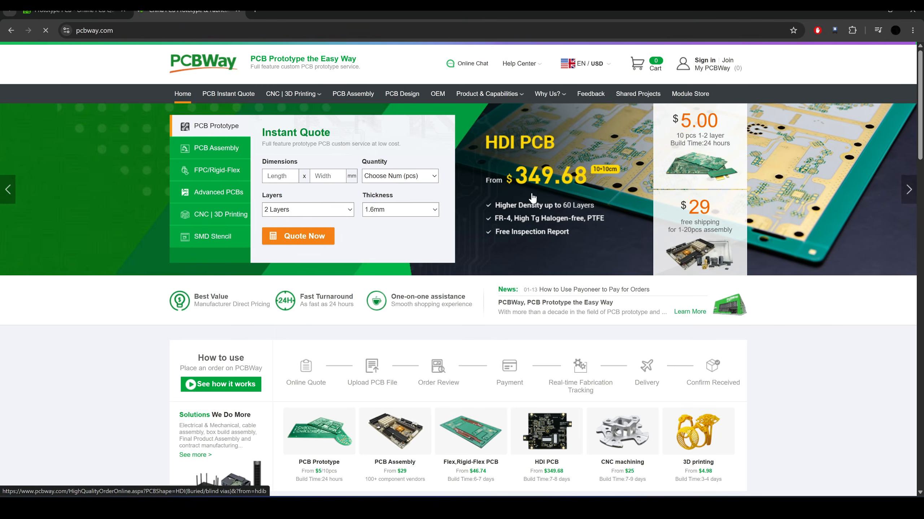
scroll(530, 199, down, 4)
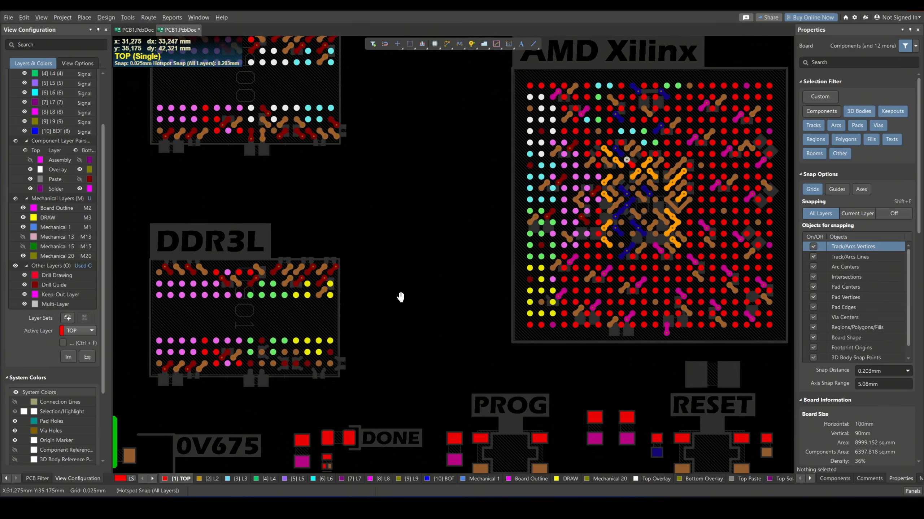
Examine the placement of the two DDR3L chips relative to the AMD Xilinx FPGA on the unrouted TOP layer.
right_drag(397, 295, 369, 279)
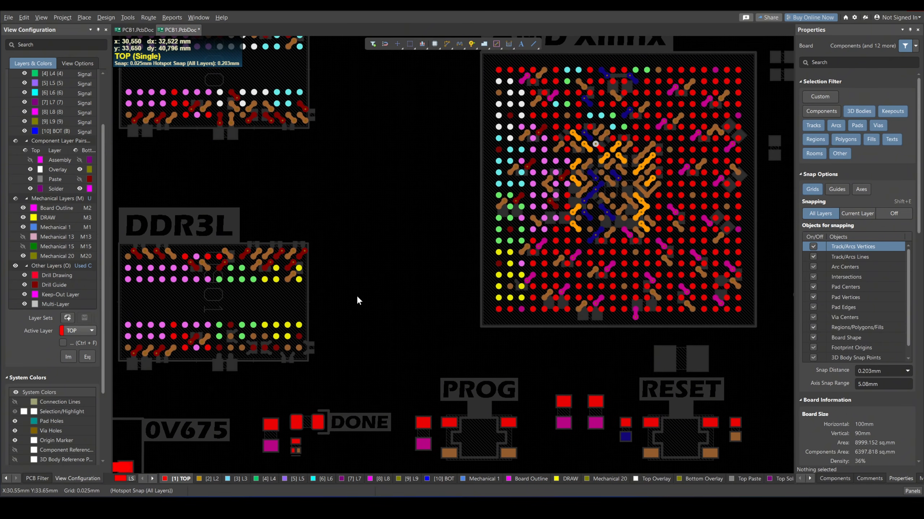
ctrl+scroll(371, 296, up, 2)
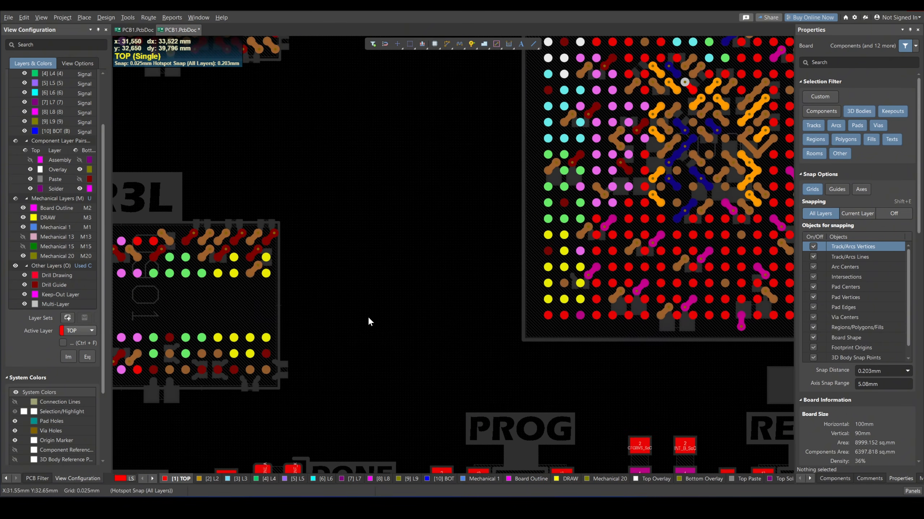
ctrl+scroll(368, 317, up, 3)
ctrl+scroll(437, 299, down, 6)
right_drag(429, 272, 416, 300)
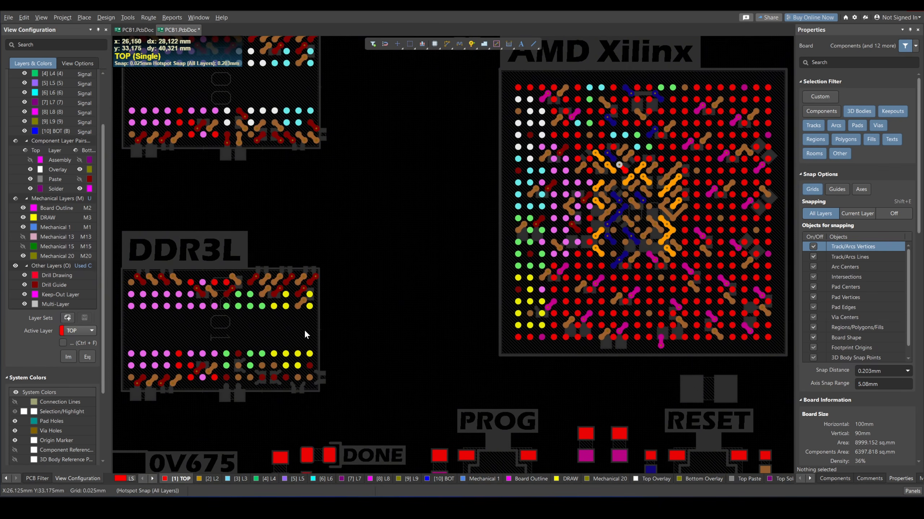
Compare the color-coded pad groups of the lower and upper DDR3L chips with the FPGA's facing pad columns.
ctrl+scroll(231, 331, up, 2)
right_drag(221, 314, 383, 265)
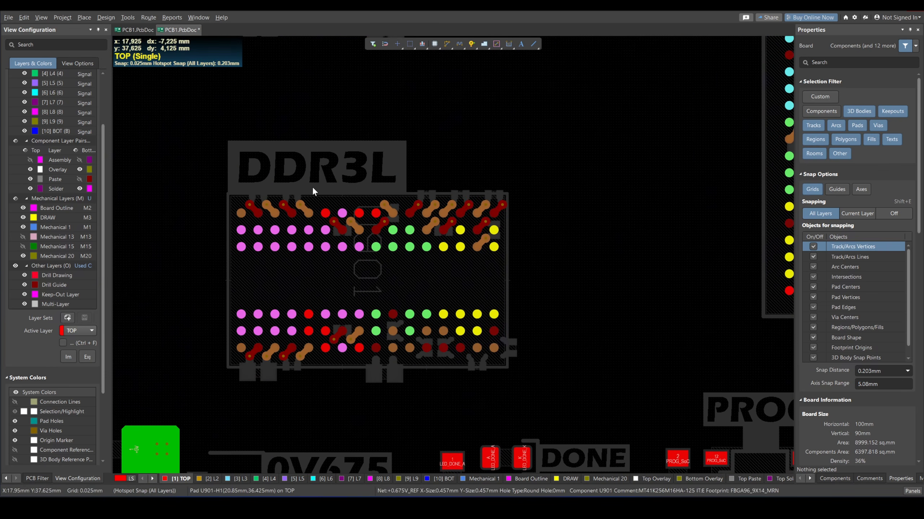
right_drag(483, 277, 252, 313)
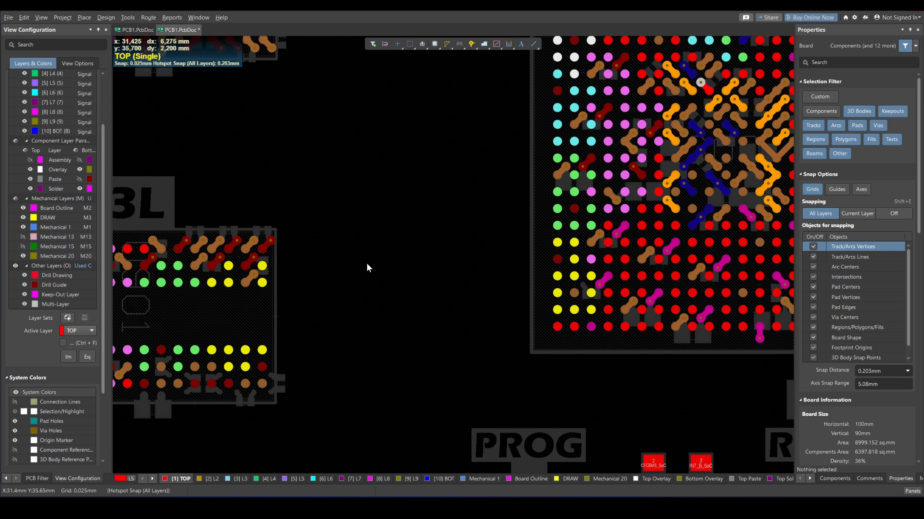
right_drag(366, 271, 447, 430)
right_drag(361, 248, 391, 313)
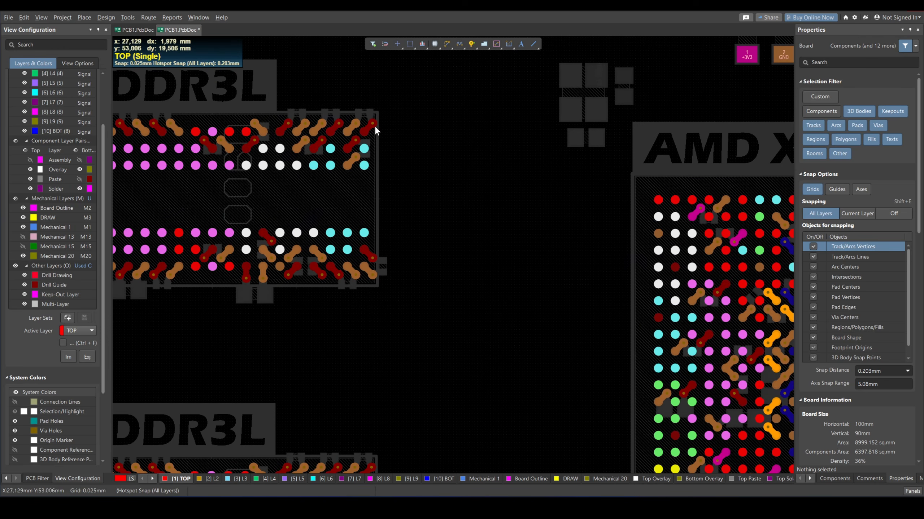
right_drag(516, 326, 478, 123)
right_drag(516, 274, 492, 211)
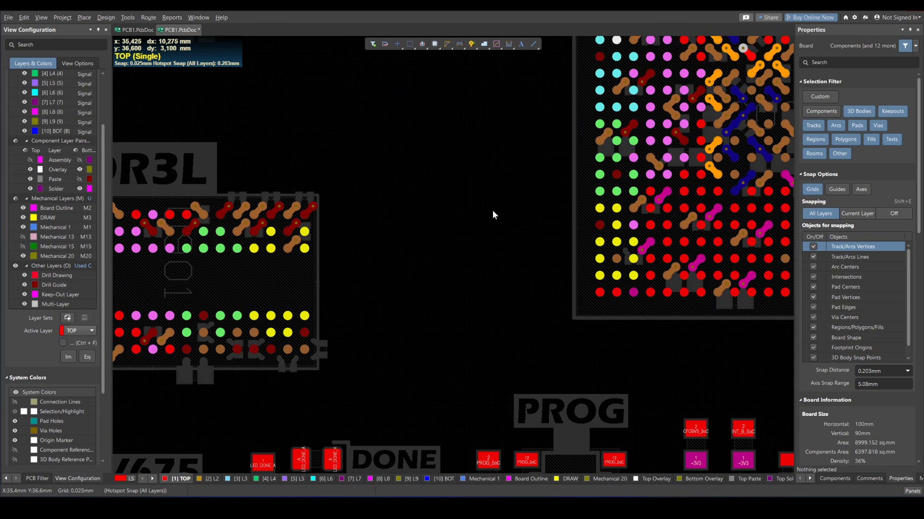
Examine the FPGA's DDR pads up close, including the +1V35 pads R2 and V1 among the data byte-lane pads.
right_drag(497, 254, 484, 283)
right_drag(607, 190, 530, 220)
ctrl+scroll(531, 220, up, 2)
ctrl+scroll(530, 220, up, 3)
right_drag(544, 271, 460, 283)
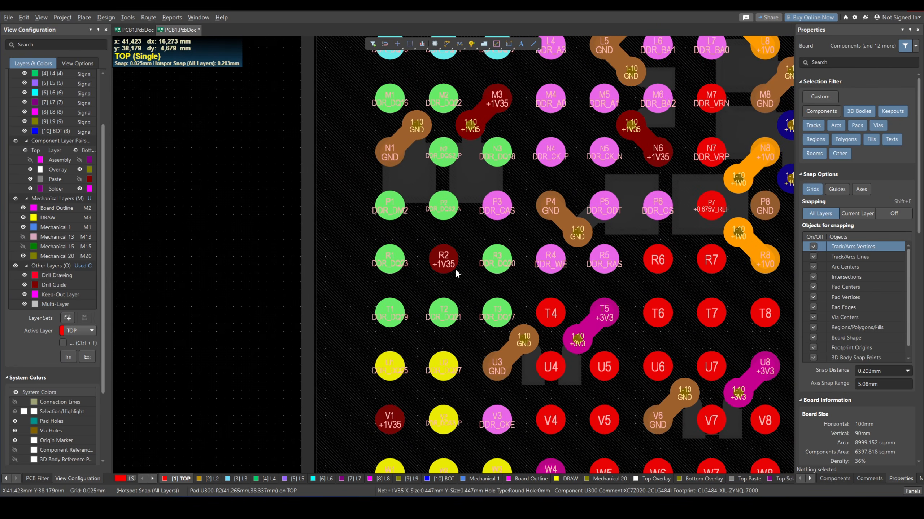
ctrl+scroll(455, 265, down, 3)
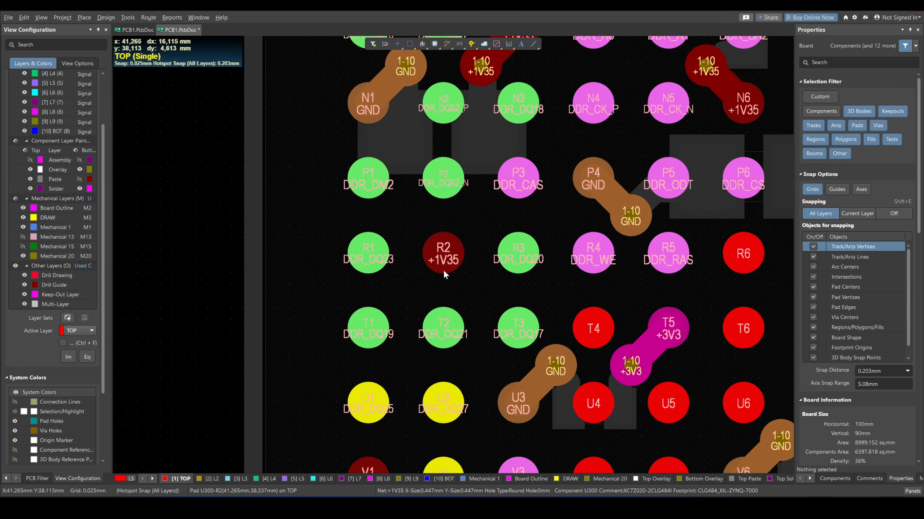
ctrl+scroll(446, 269, down, 3)
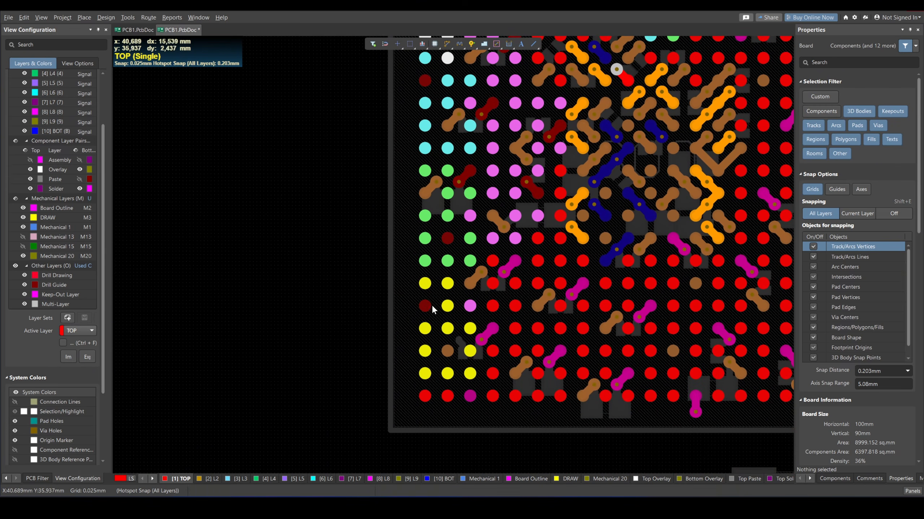
ctrl+scroll(448, 334, up, 3)
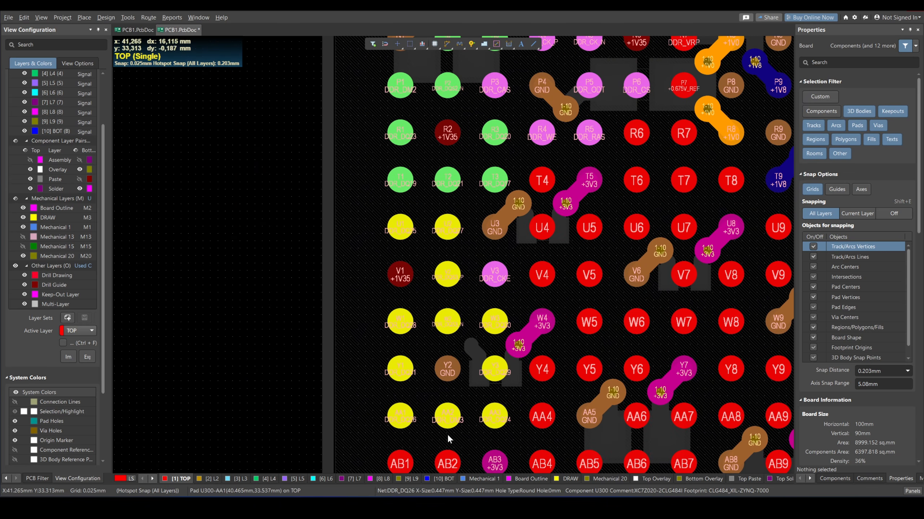
scroll(452, 187, up, 3)
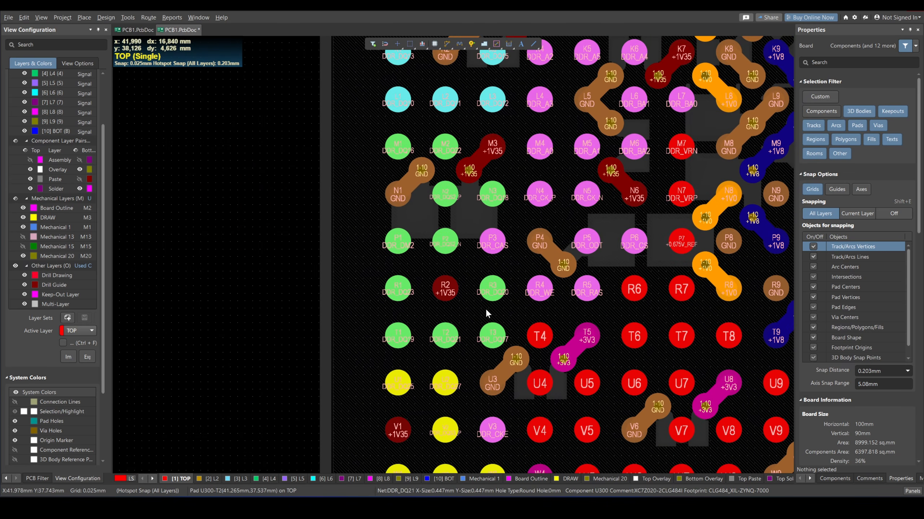
Inspect the FPGA's byte-lane 3 pads W2 (DDR_DQS3_N), V2 (DDR_DQS3_P) and AA2 (DDR_DM3), and clear the selection.
ctrl+scroll(398, 153, down, 5)
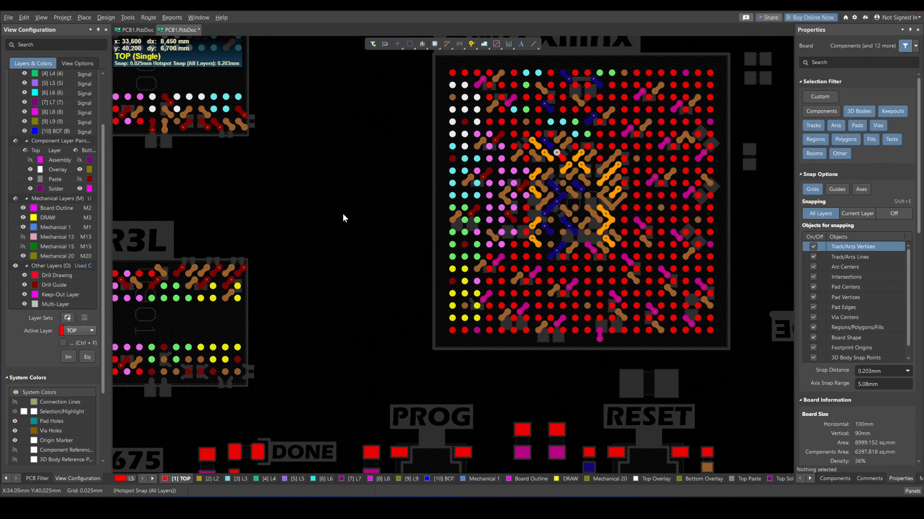
ctrl+scroll(465, 295, up, 6)
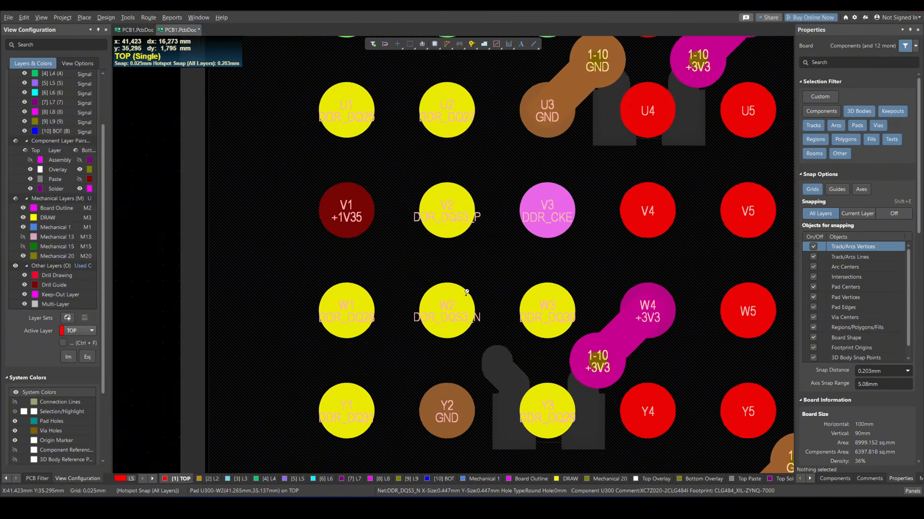
right_drag(461, 302, 491, 263)
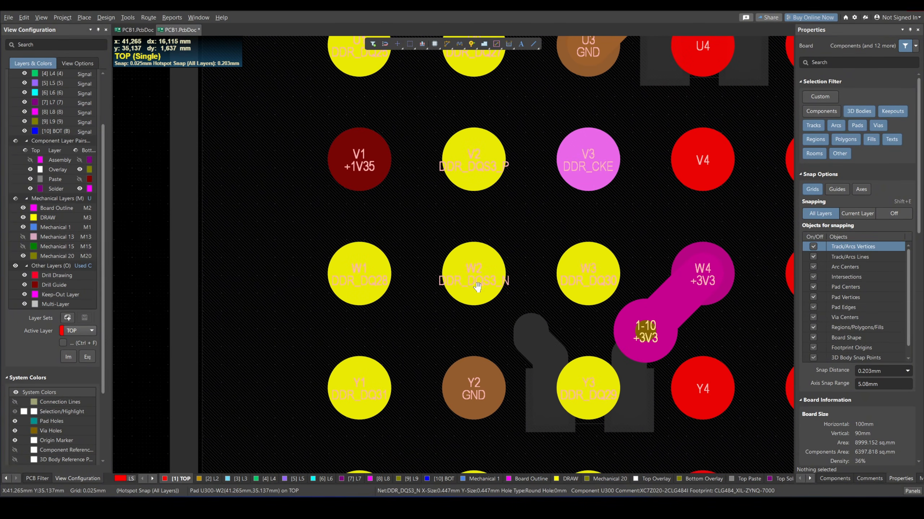
click(465, 268)
click(468, 171)
right_drag(488, 307, 458, 168)
click(457, 360)
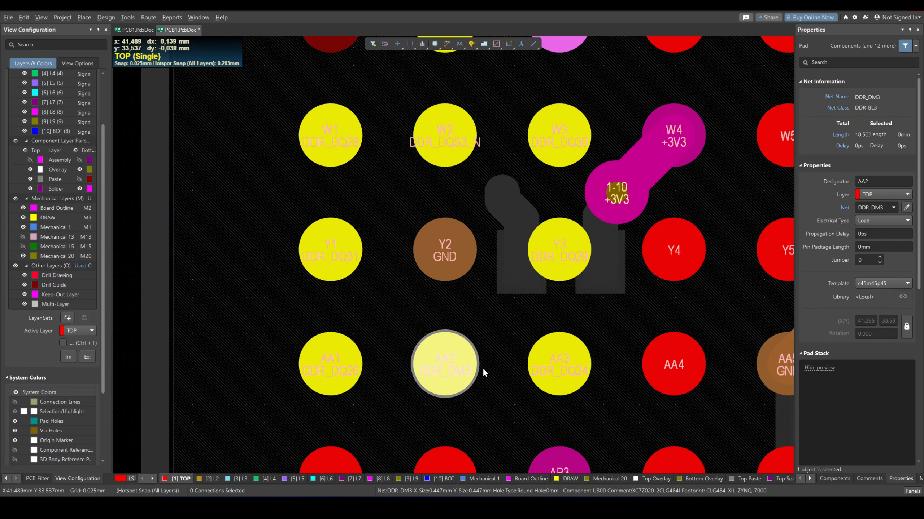
click(469, 372)
ctrl+scroll(473, 365, down, 2)
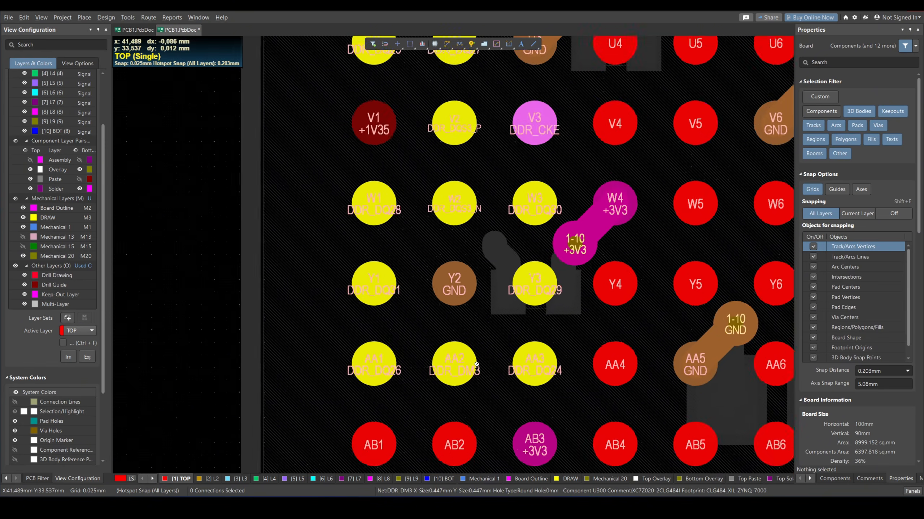
Compare the unrouted byte-lane 3 pads with the routed board's yellow byte-lane traces, and clear the trace selection there.
ctrl+scroll(476, 365, down, 5)
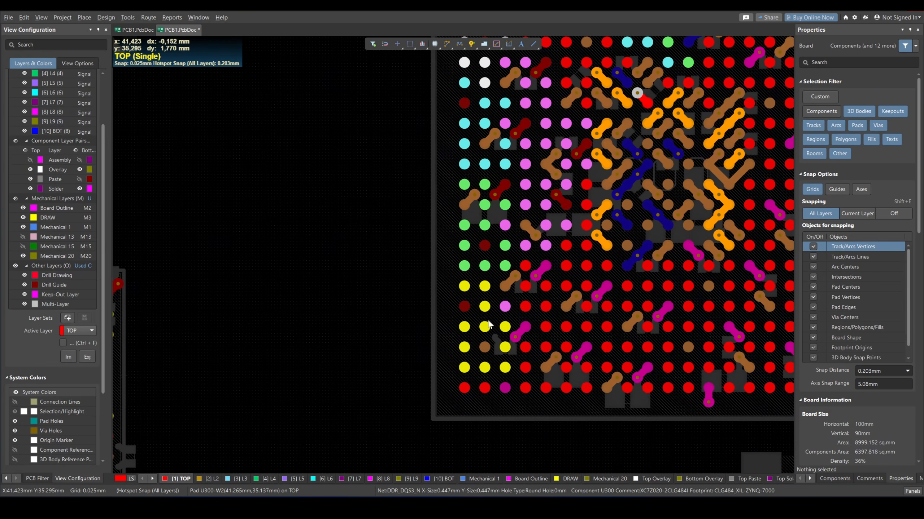
ctrl+scroll(489, 323, down, 1)
click(137, 31)
ctrl+scroll(376, 302, down, 6)
ctrl+scroll(384, 212, up, 1)
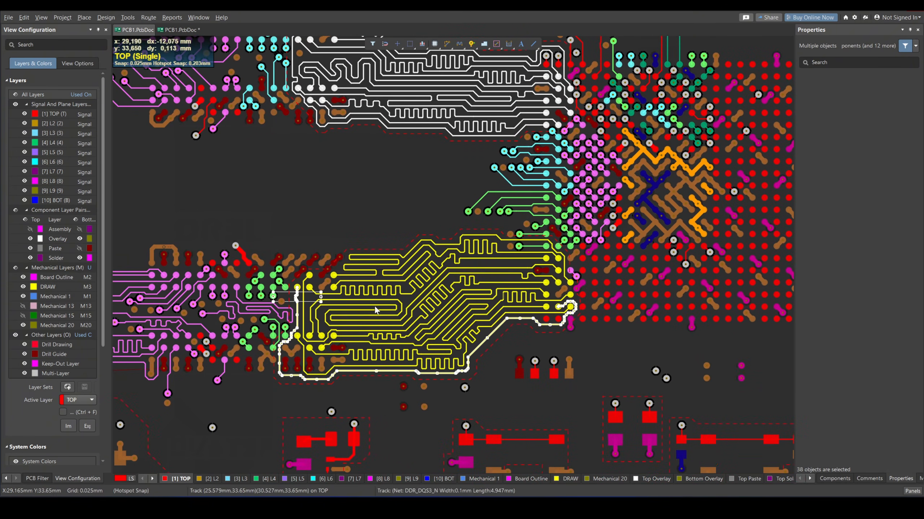
click(383, 208)
ctrl+scroll(529, 260, up, 3)
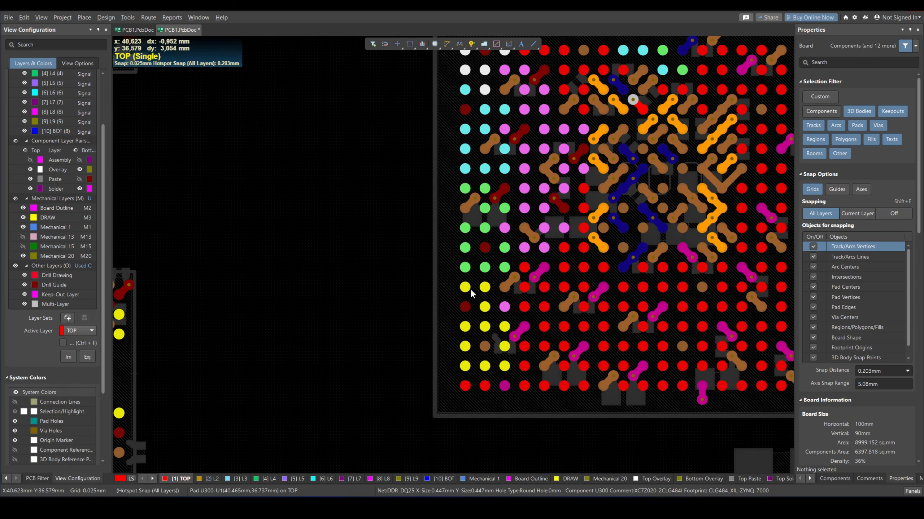
Examine how the lower DDR3L chip's colored pad groups line up with the FPGA's pad columns on the unrouted board.
ctrl+scroll(591, 234, up, 2)
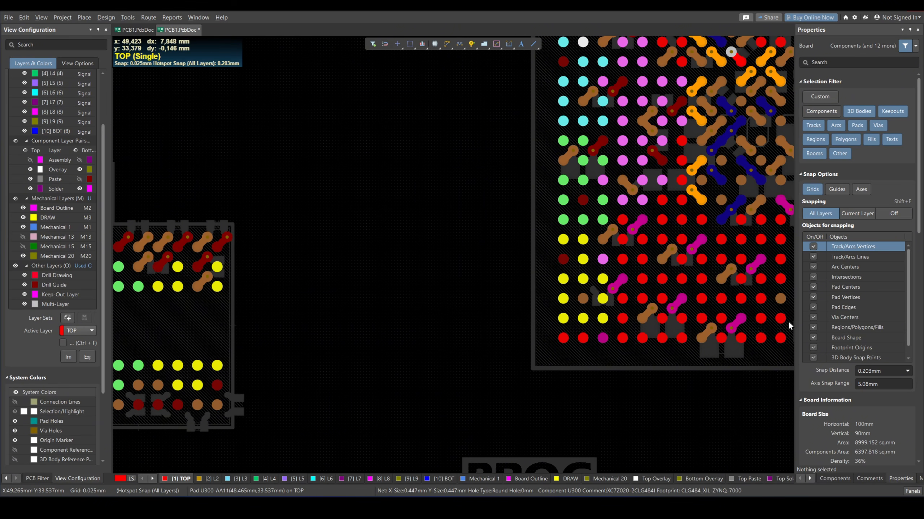
right_drag(605, 243, 552, 237)
right_drag(466, 266, 549, 252)
ctrl+scroll(518, 251, down, 2)
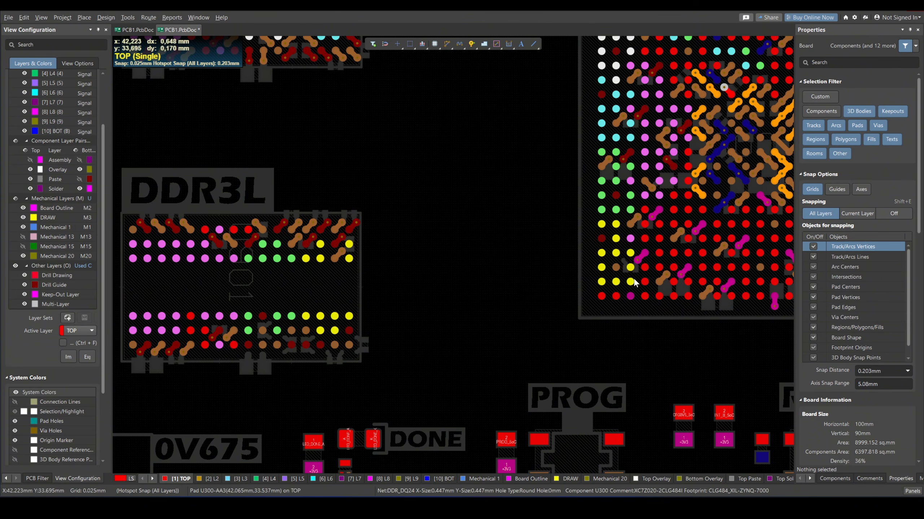
right_drag(583, 217, 602, 278)
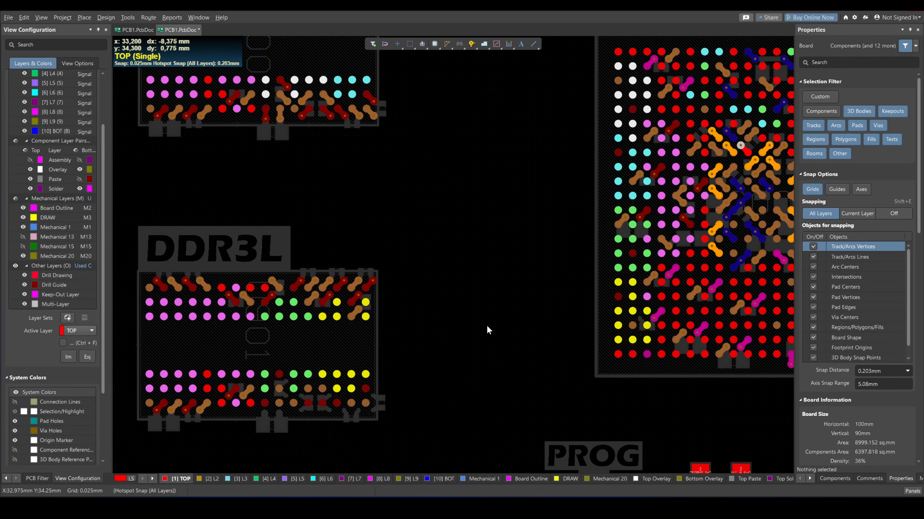
right_drag(500, 341, 495, 290)
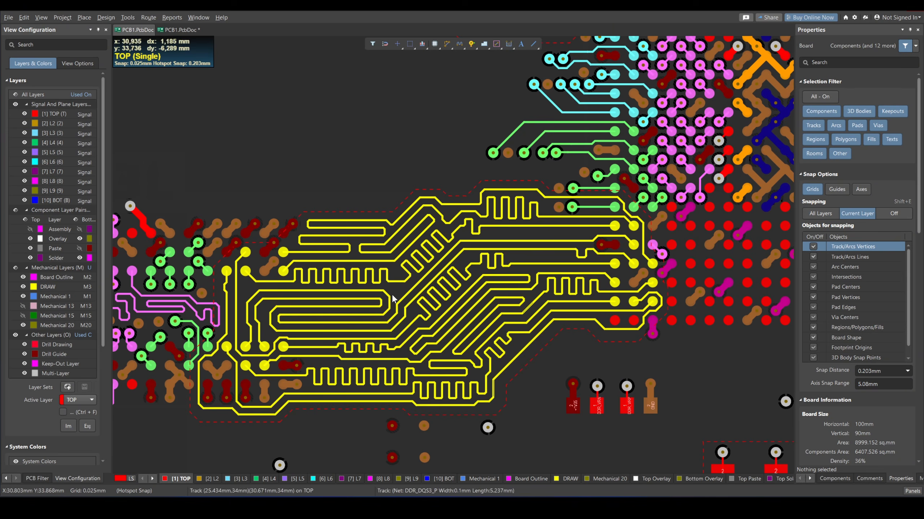
Examine the yellow length-tuned byte-lane 3 traces between the lower DDR3L chip and the FPGA on the routed board.
right_drag(393, 273, 466, 260)
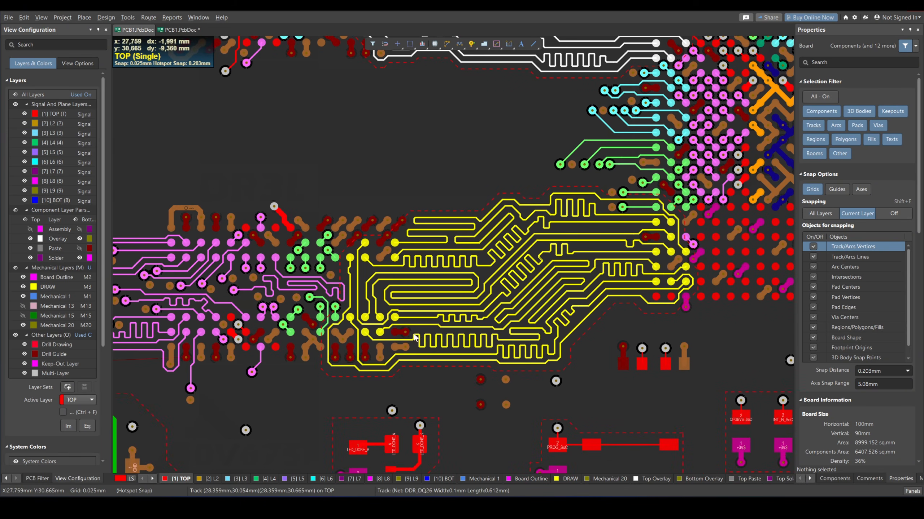
ctrl+scroll(388, 313, up, 2)
ctrl+scroll(348, 322, down, 2)
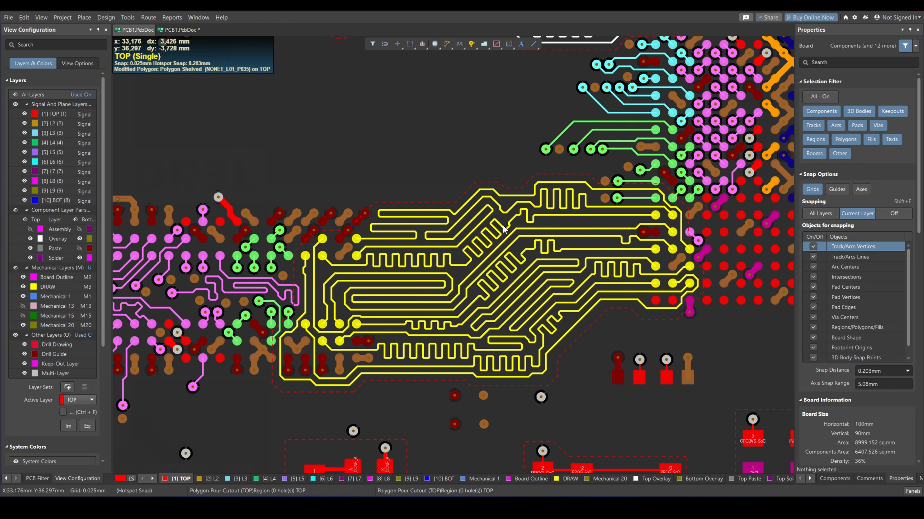
right_drag(523, 211, 482, 238)
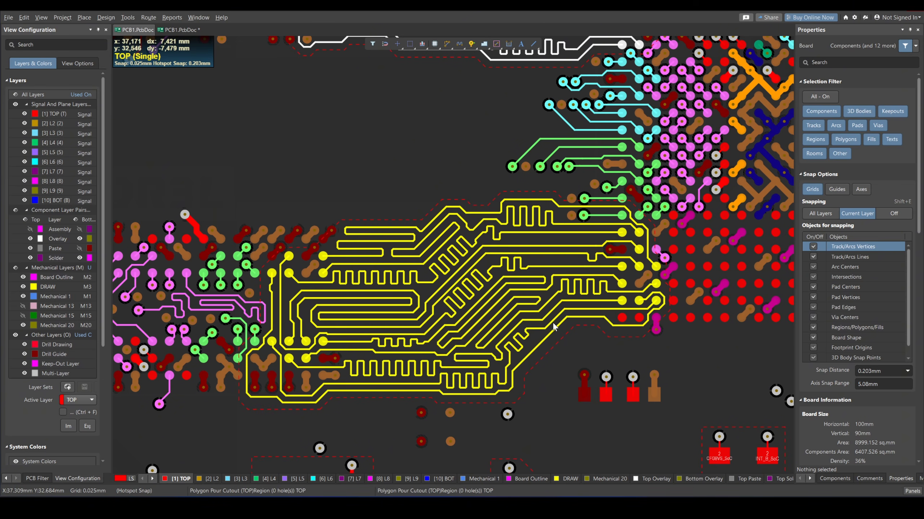
right_drag(589, 334, 593, 343)
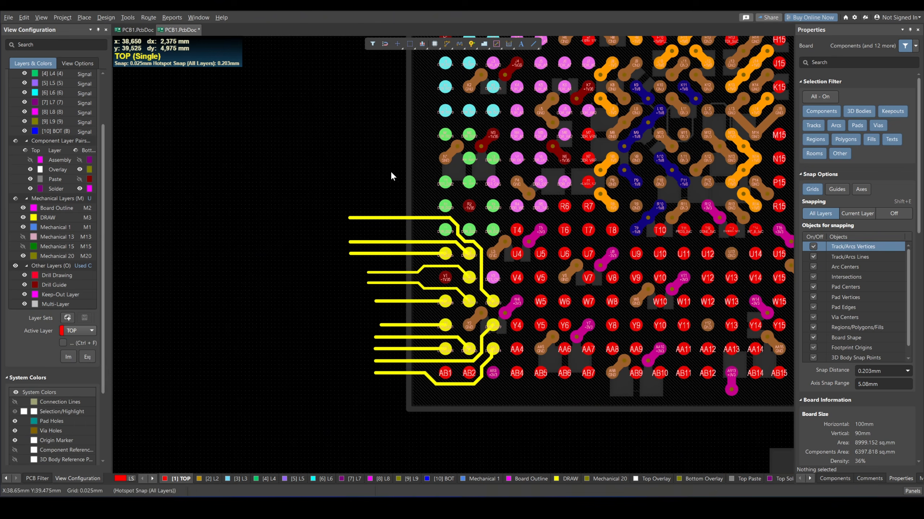
Examine the yellow escape tracks leaving the FPGA's byte-lane 3 pads on the partly routed board.
right_drag(420, 248, 450, 226)
ctrl+scroll(478, 257, up, 3)
right_drag(476, 257, 510, 172)
right_drag(572, 225, 559, 269)
ctrl+scroll(577, 229, down, 1)
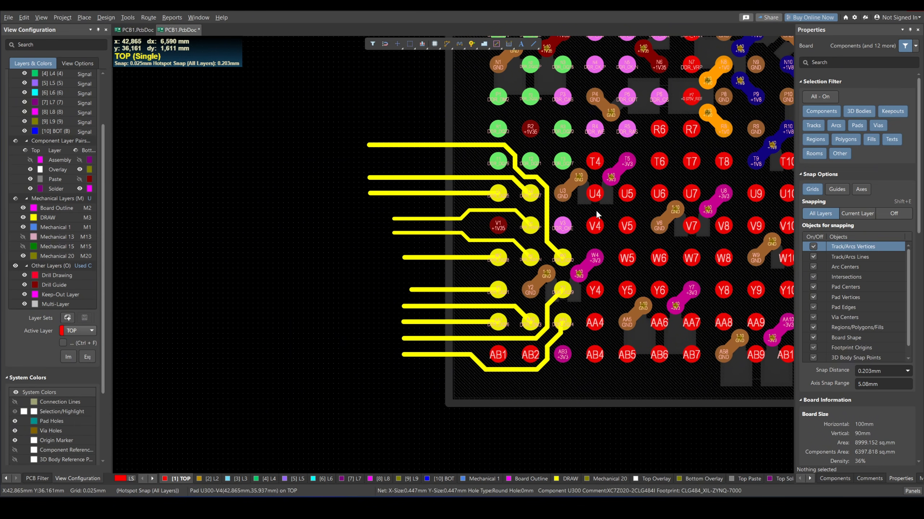
right_drag(591, 216, 570, 255)
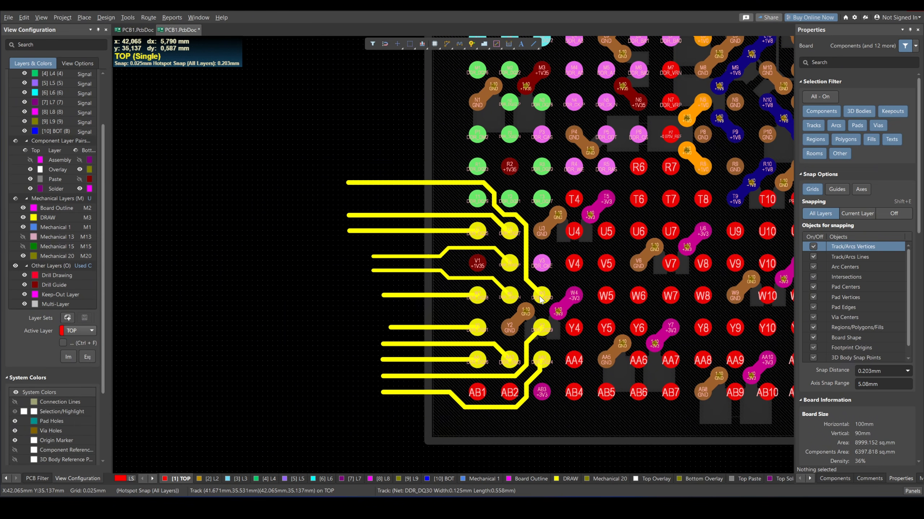
right_drag(540, 299, 527, 250)
ctrl+scroll(505, 246, up, 2)
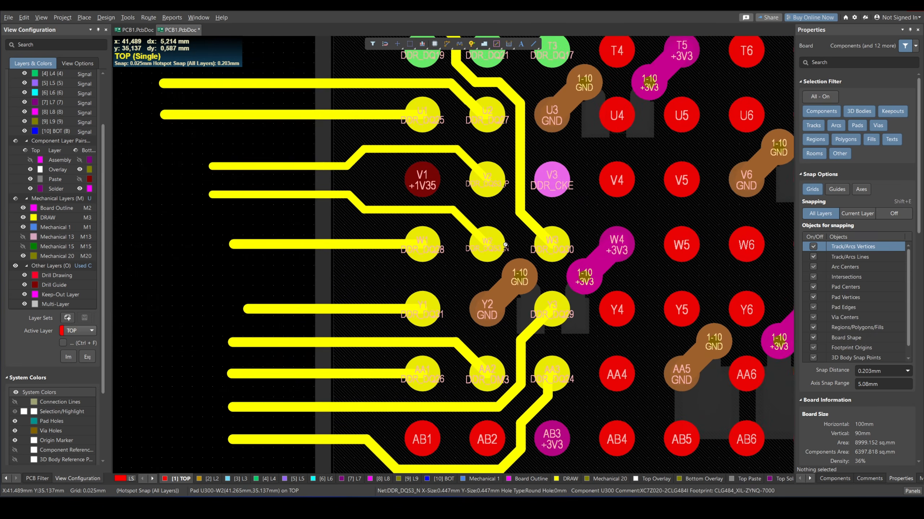
Examine how the byte-lane 3 escape tracks pass between the FPGA pads V1 (+1V35), V3 (DDR_CKE) and Y2 (GND).
right_drag(535, 332, 526, 353)
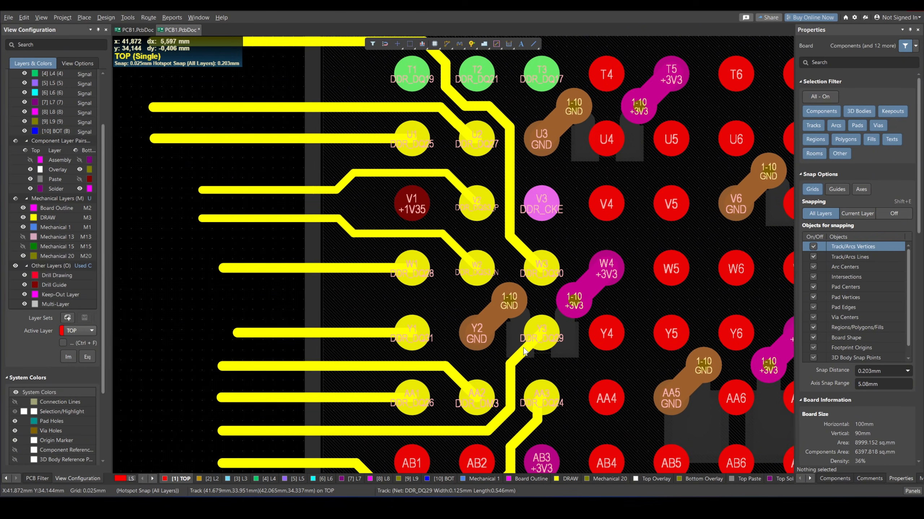
right_drag(501, 318, 531, 267)
middle_drag(518, 258, 518, 261)
right_drag(518, 262, 509, 323)
middle_drag(468, 105, 474, 123)
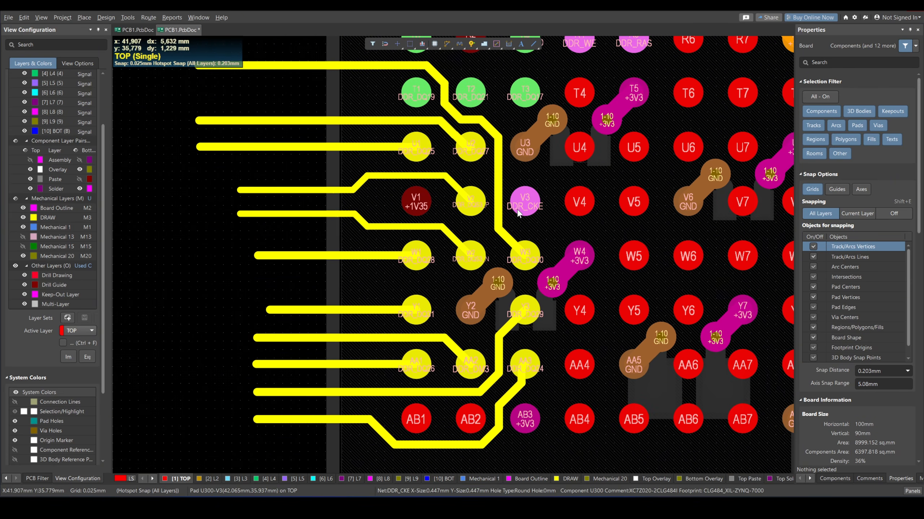
right_drag(533, 309, 540, 308)
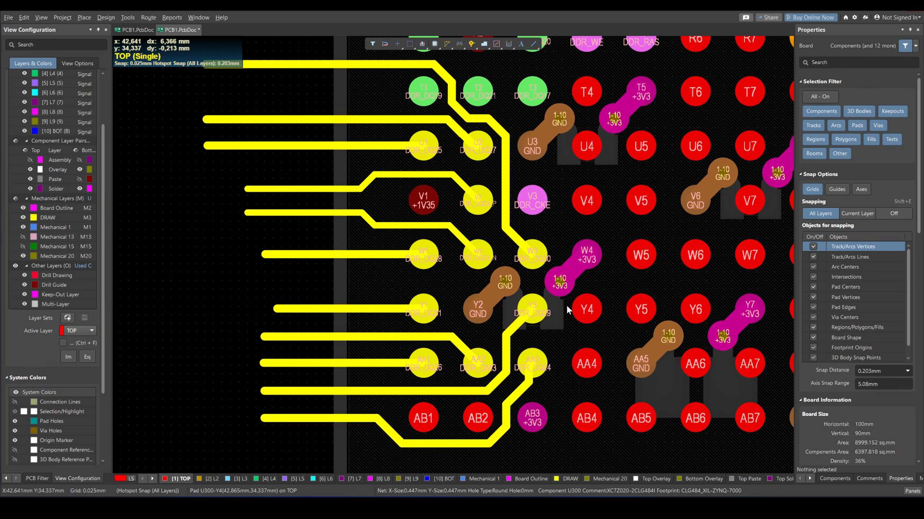
right_drag(488, 244, 535, 253)
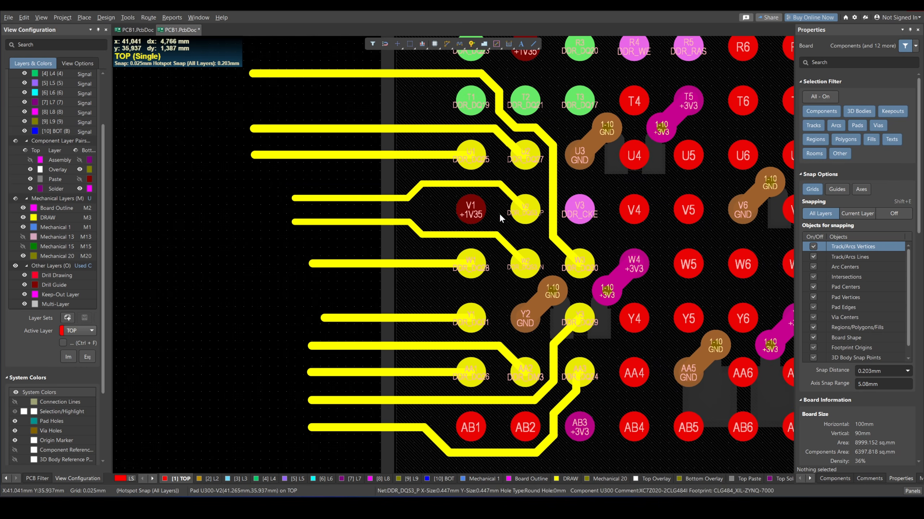
ctrl+scroll(536, 254, up, 2)
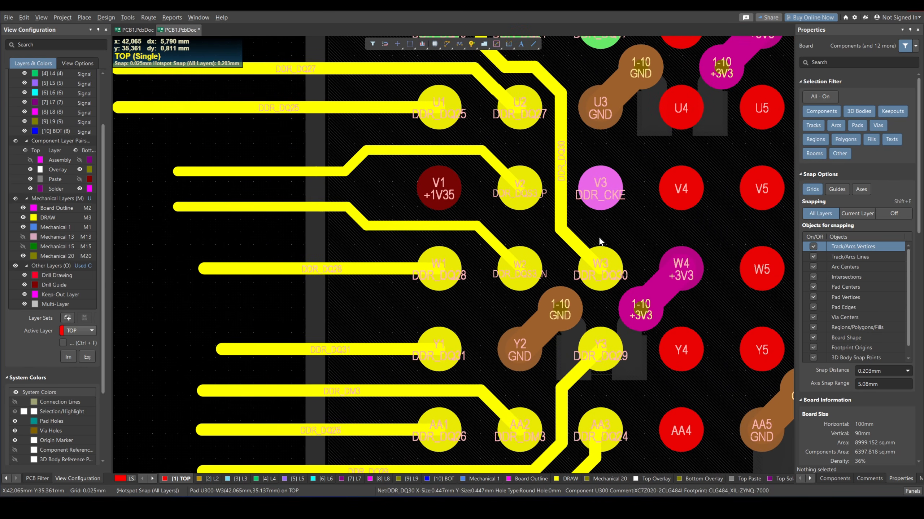
right_drag(606, 256, 600, 201)
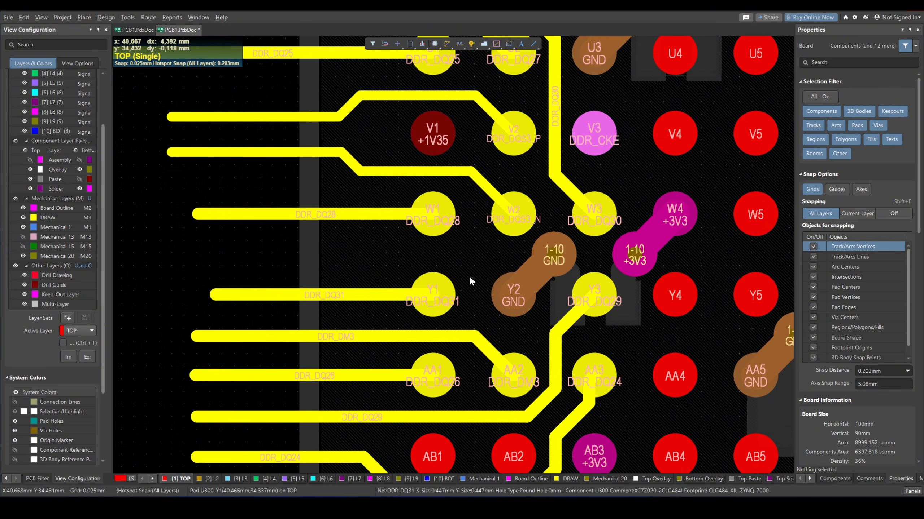
ctrl+scroll(470, 277, down, 1)
scroll(434, 284, up, 1)
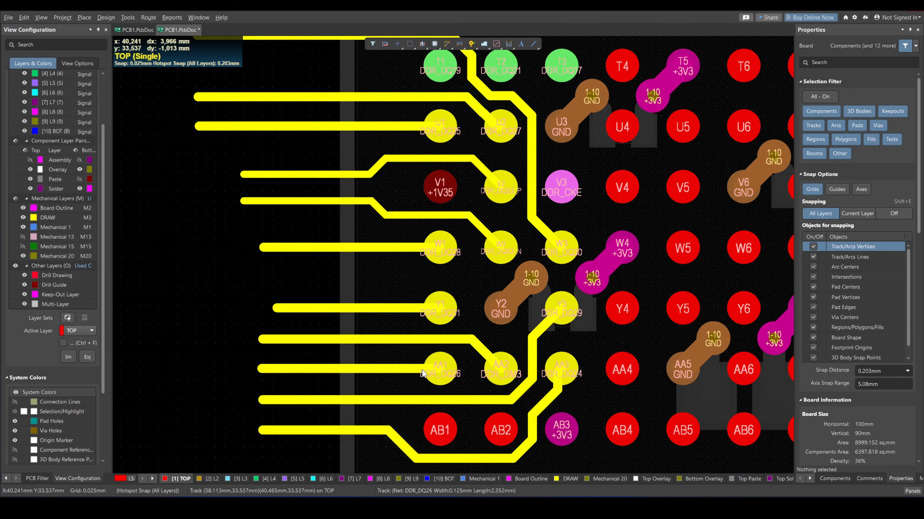
mouse_move(493, 288)
right_down()
mouse_move(489, 302)
mouse_move(510, 287)
right_up()
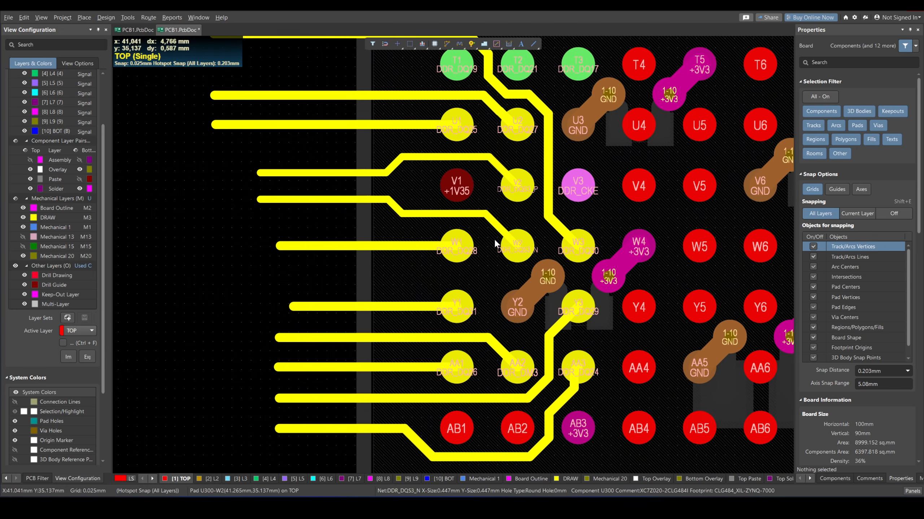
Inspect the DDR_DQS3_N track at pad W2, and select the whole DDR_DM3 escape track at pad AA2.
click(498, 228)
click(515, 179)
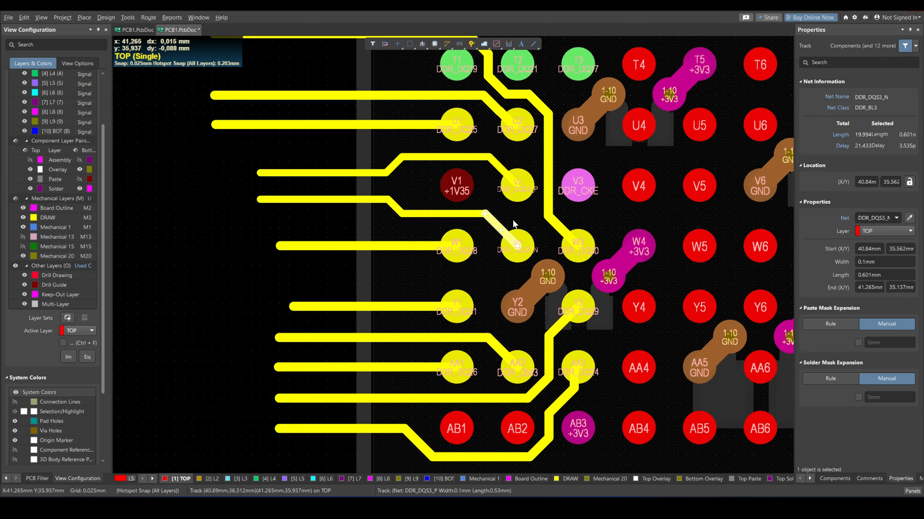
click(499, 351)
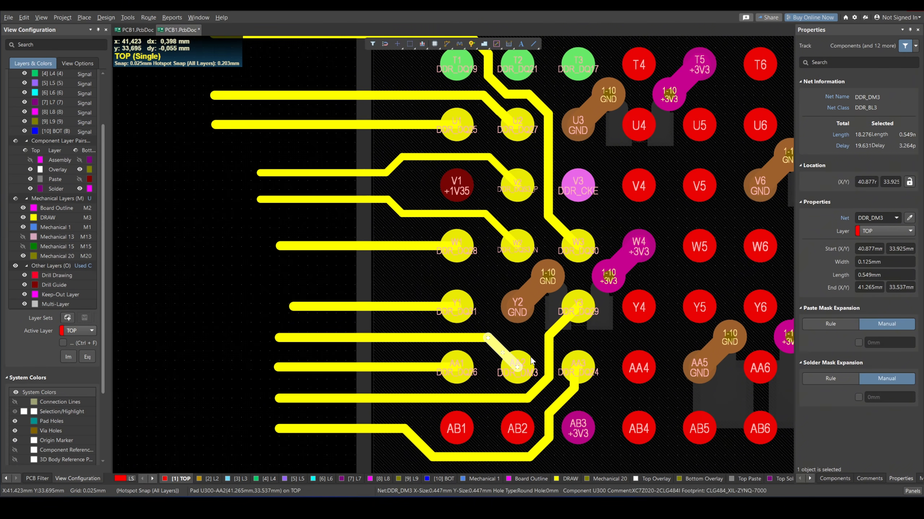
key(Tab)
ctrl+scroll(514, 348, up, 1)
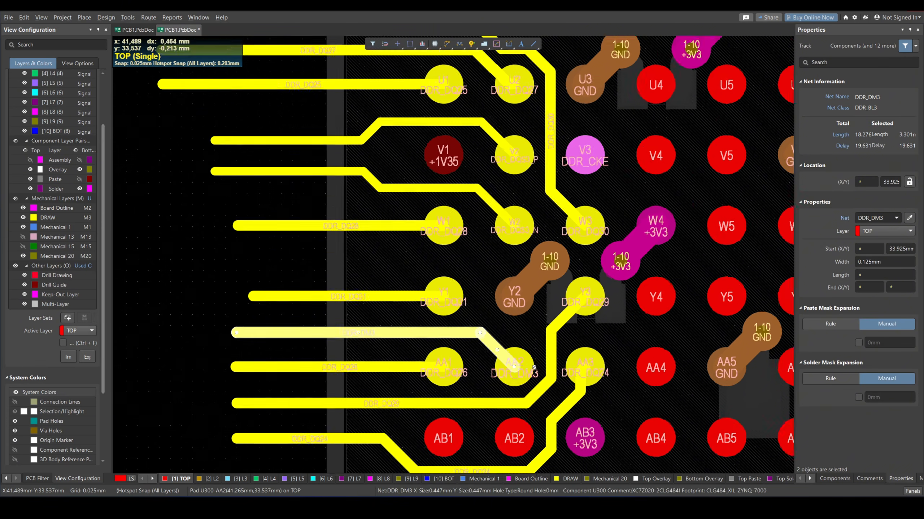
Inspect the FPGA pads W2 (DDR_DQS3_N) and V2 (DDR_DQS3_P) up close, and clear the selection.
ctrl+scroll(514, 349, up, 4)
ctrl+scroll(519, 344, down, 4)
ctrl+scroll(506, 237, up, 2)
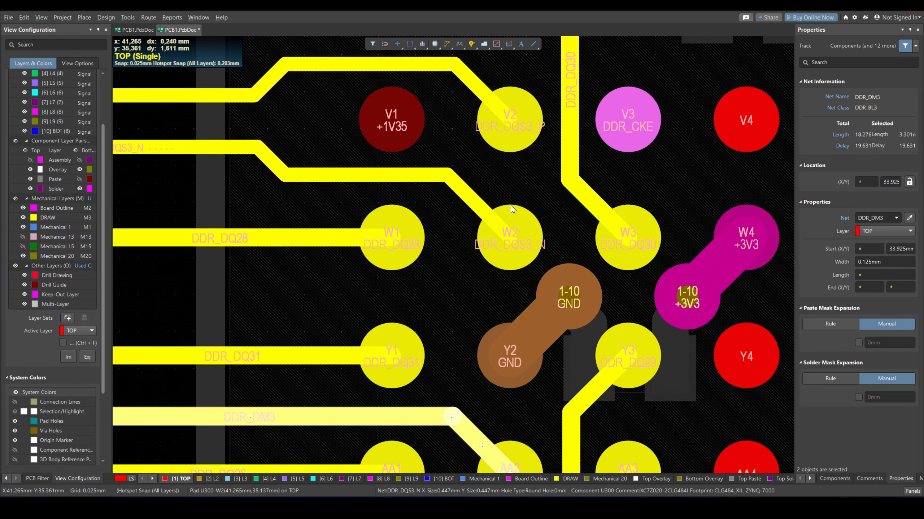
click(514, 233)
click(527, 139)
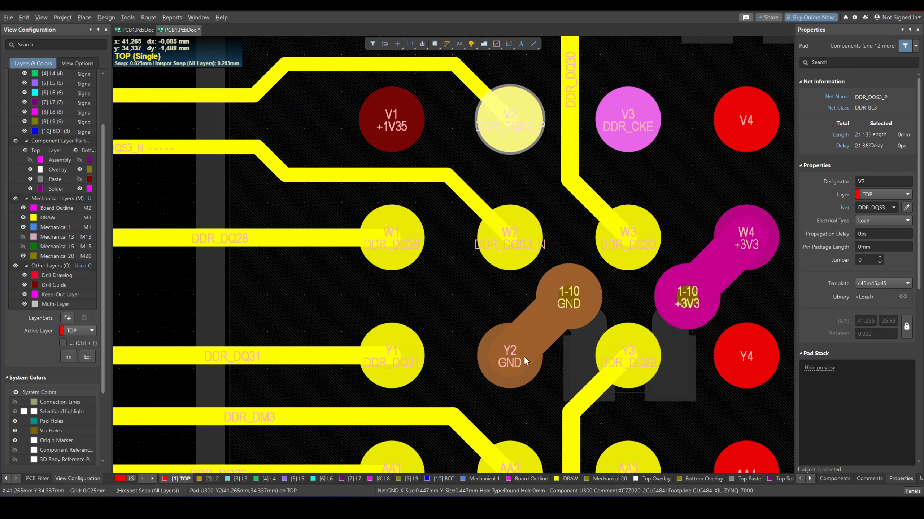
scroll(507, 287, down, 4)
click(505, 297)
ctrl+scroll(506, 294, down, 1)
ctrl+scroll(506, 294, down, 1)
click(305, 303)
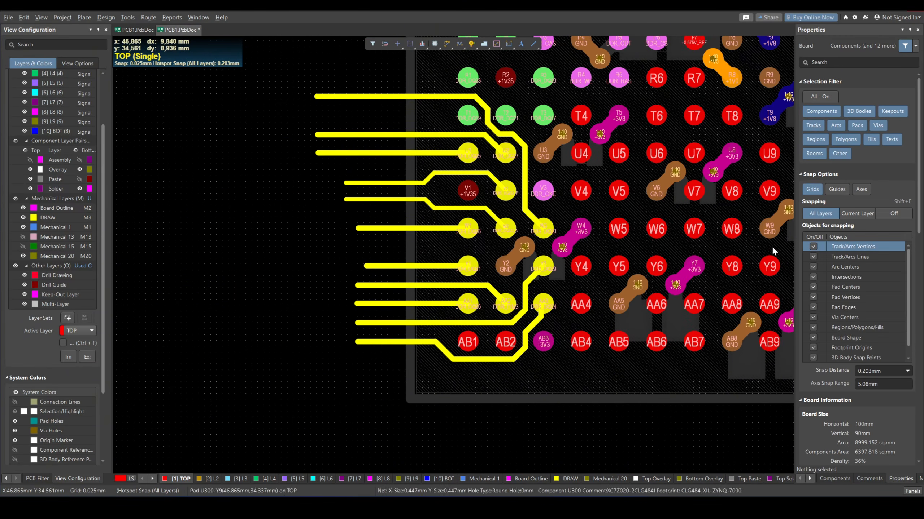
Select the middle track segments of the DDR_DQS3 differential pair between the lower DDR3L chip and the FPGA.
scroll(569, 303, up, 1)
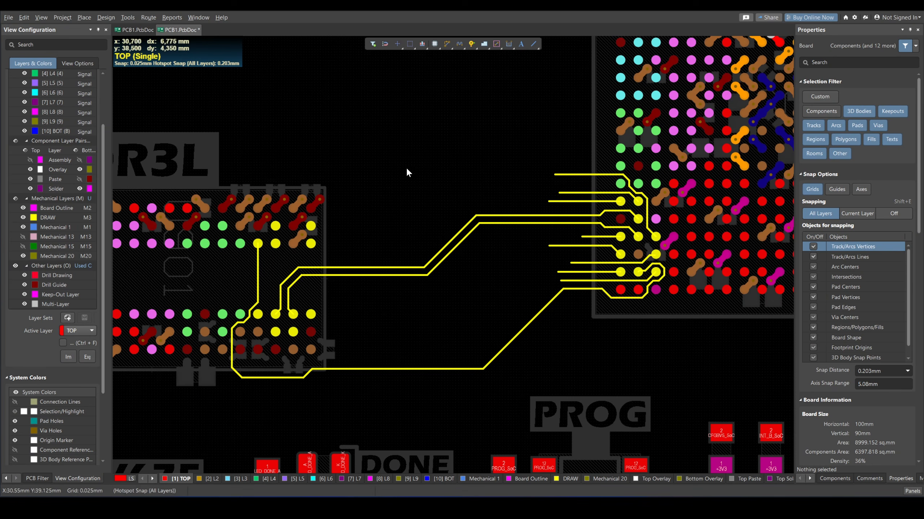
right_drag(497, 275, 476, 278)
drag(459, 269, 414, 224)
right_drag(498, 238, 453, 244)
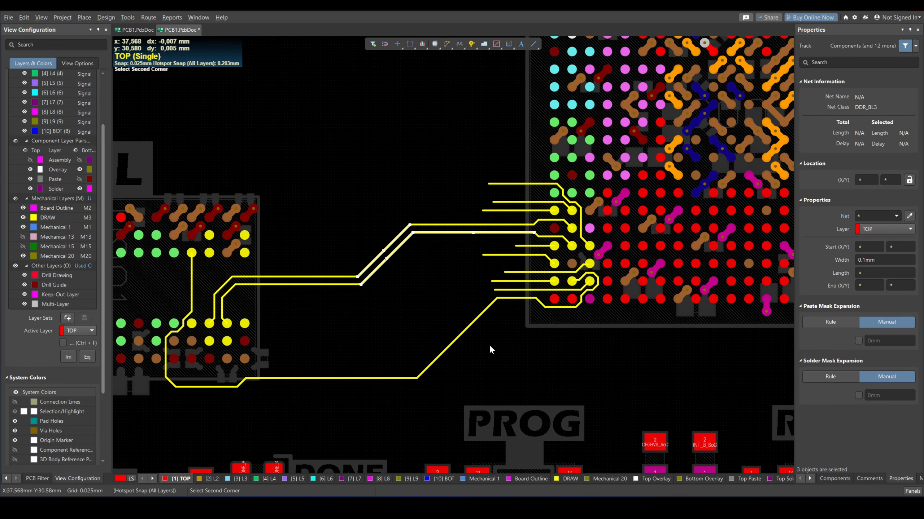
Select the complete DDR_DM3 route from the FPGA to the lower DDR3L chip, starting with its diagonal track.
drag(490, 347, 445, 323)
ctrl+scroll(586, 299, up, 3)
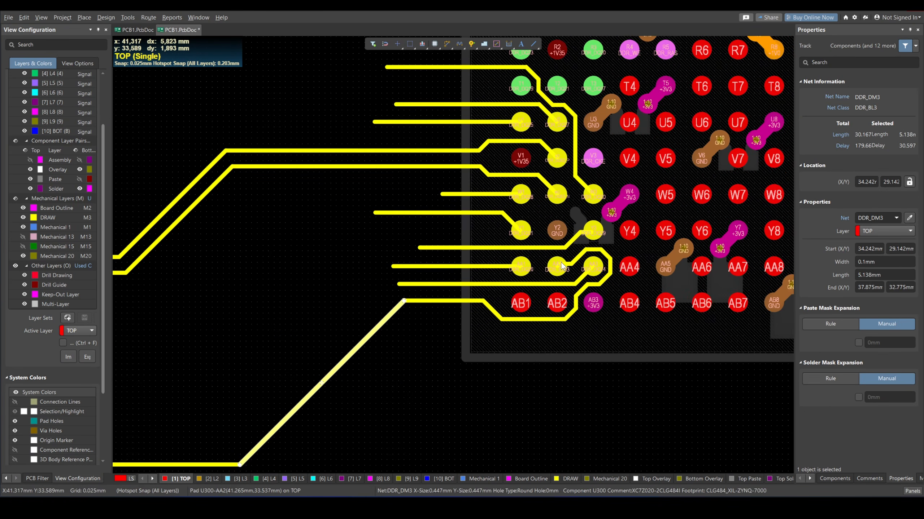
ctrl+scroll(562, 262, down, 5)
ctrl+scroll(517, 285, up, 1)
ctrl+scroll(513, 309, up, 3)
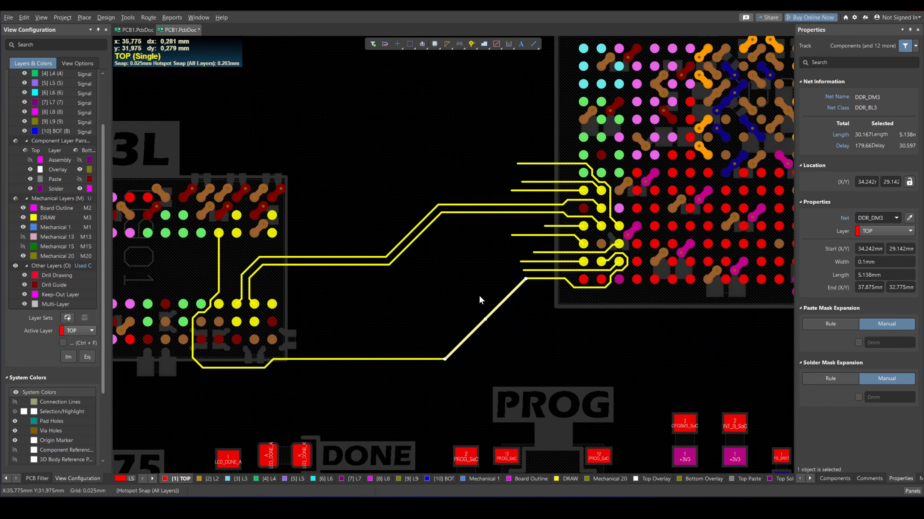
key(Tab)
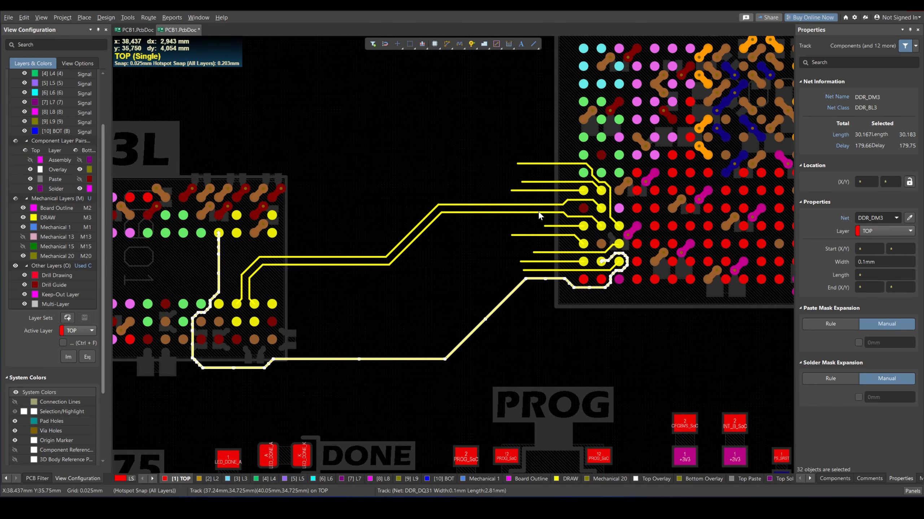
Add the complete DDR_DQS3_P and DDR_DQS3_N routes to the selected DDR_DM3 route.
shift+drag(481, 229, 457, 189)
key(Tab)
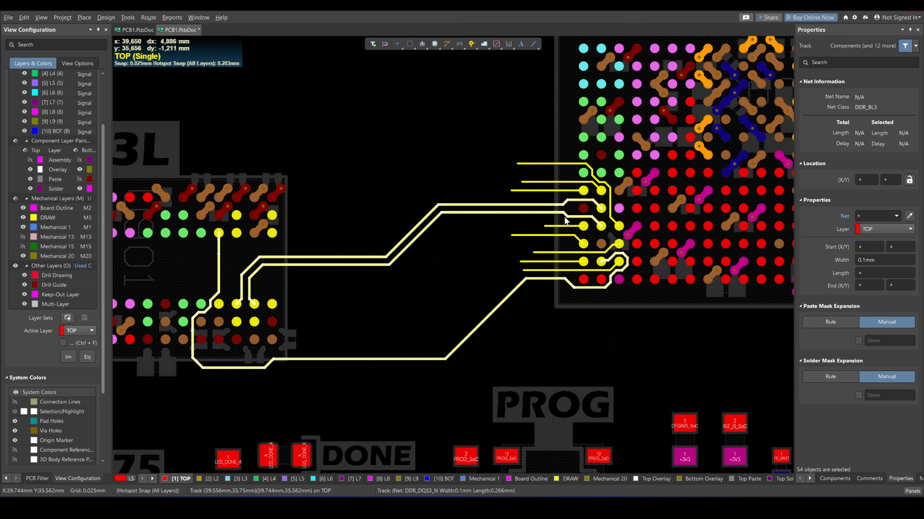
ctrl+scroll(218, 259, up, 1)
ctrl+scroll(219, 259, down, 1)
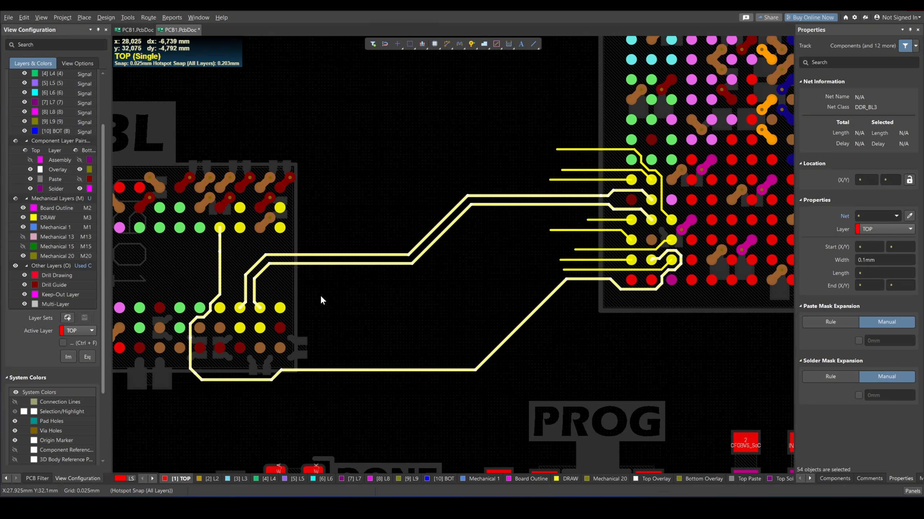
Examine the selected DDR_DM3 and DDR_DQS3 routes, including the DM3 loop around the FPGA pads and their run to the lower DDR3L chip.
right_drag(456, 295, 424, 298)
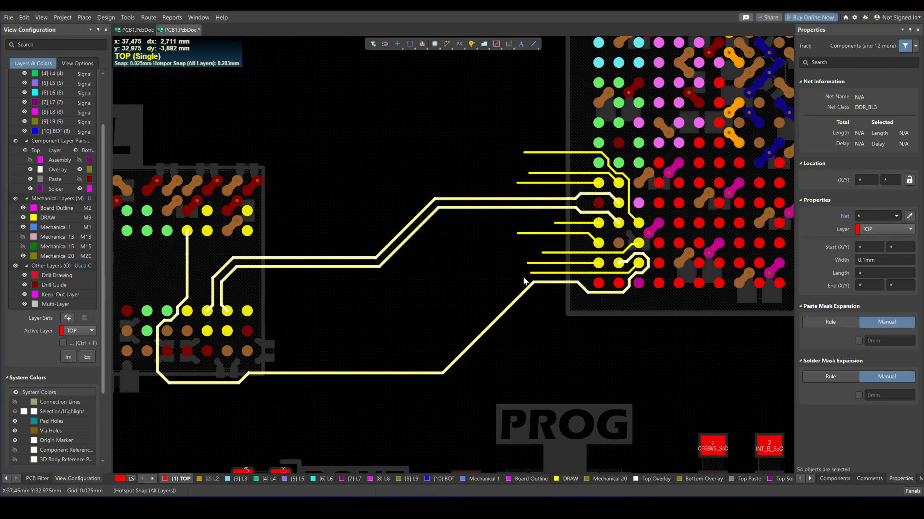
right_drag(595, 226, 570, 236)
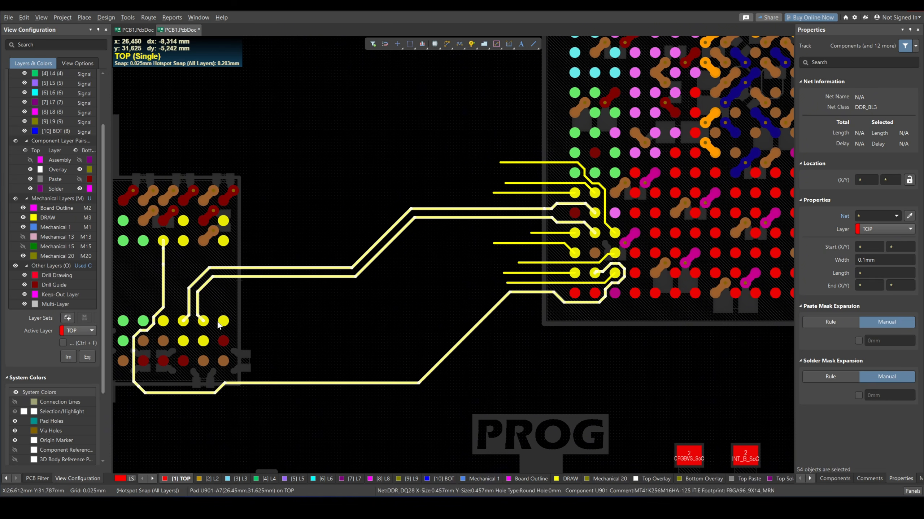
ctrl+scroll(609, 271, up, 3)
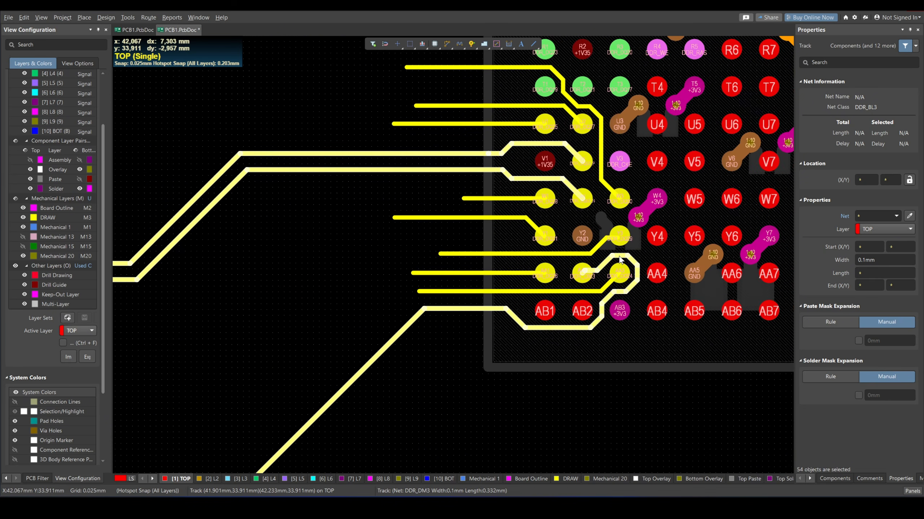
ctrl+scroll(605, 240, down, 3)
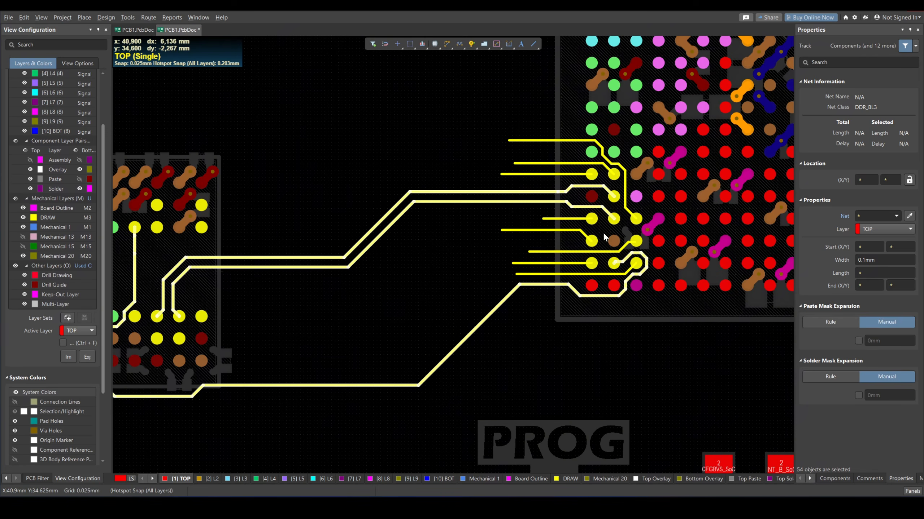
ctrl+scroll(631, 263, up, 2)
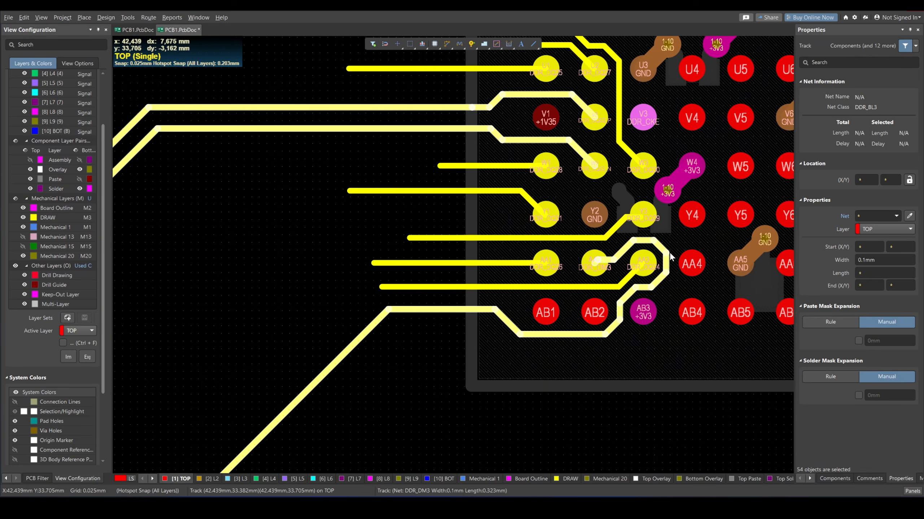
ctrl+scroll(599, 264, down, 3)
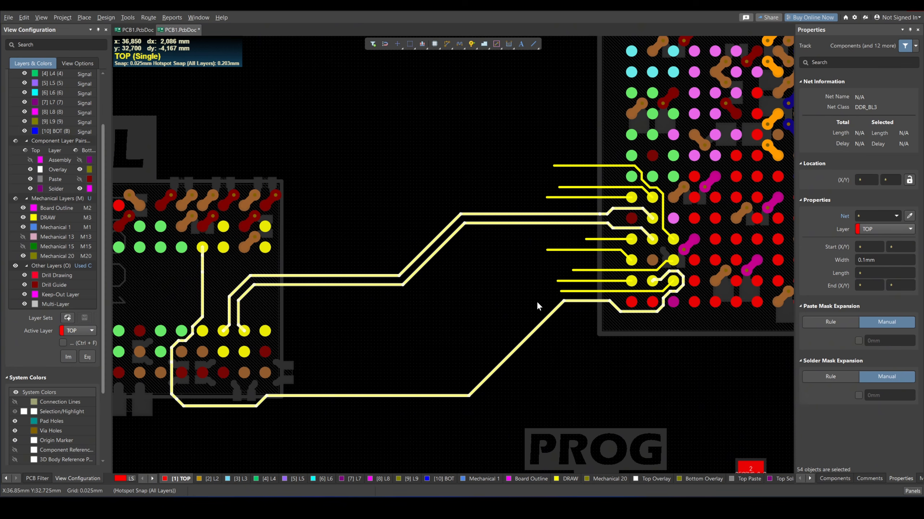
mouse_move(408, 320)
right_down()
mouse_move(450, 330)
mouse_move(398, 348)
mouse_move(410, 323)
right_up()
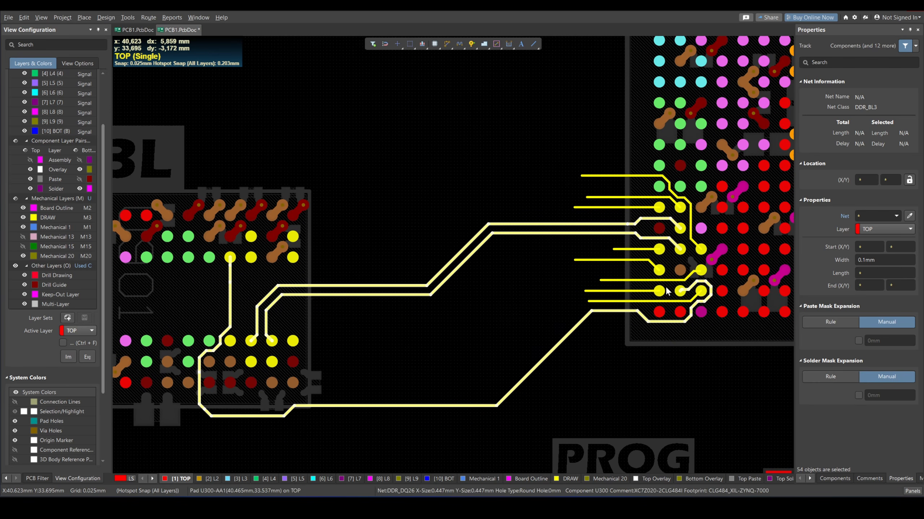
right_drag(667, 291, 645, 279)
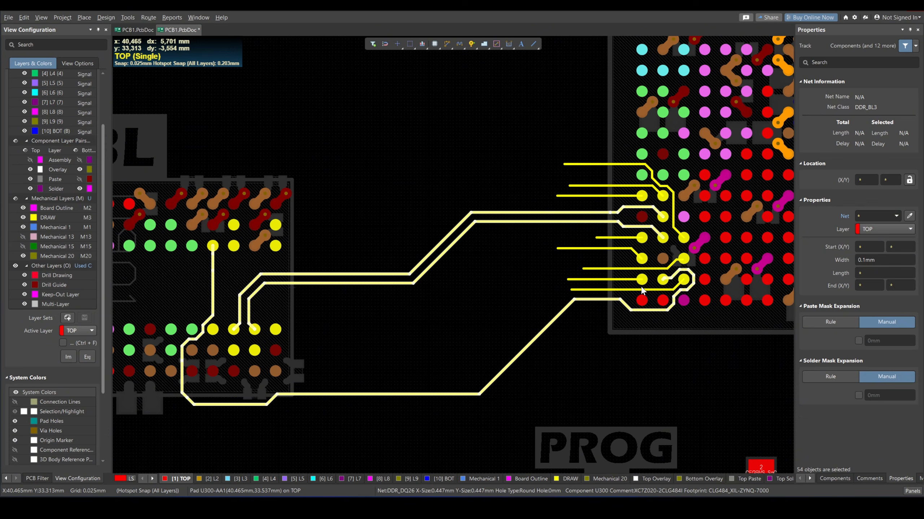
right_drag(651, 265, 632, 277)
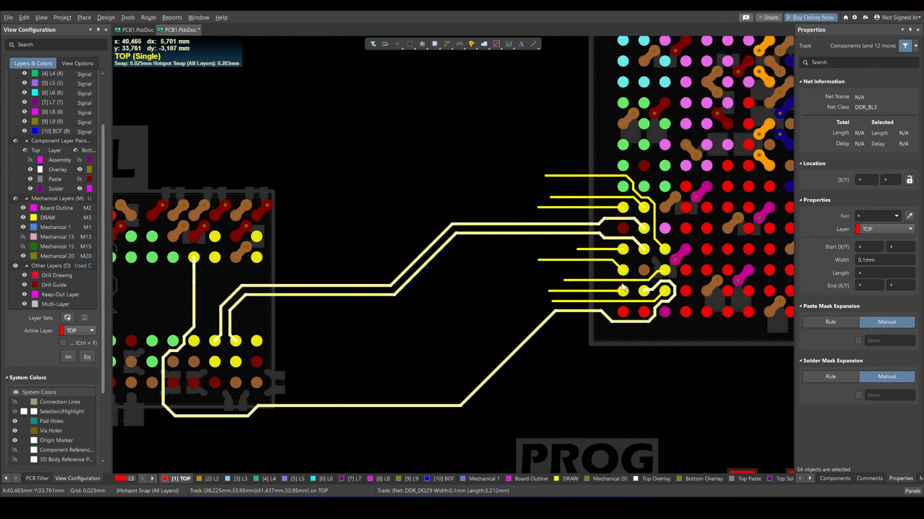
ctrl+scroll(476, 237, down, 2)
right_drag(391, 271, 430, 256)
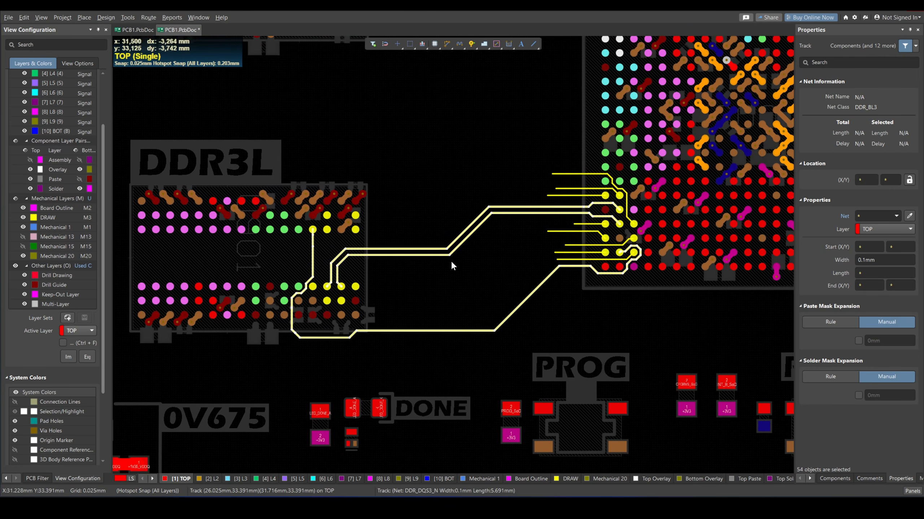
ctrl+scroll(488, 237, up, 1)
ctrl+scroll(652, 206, up, 1)
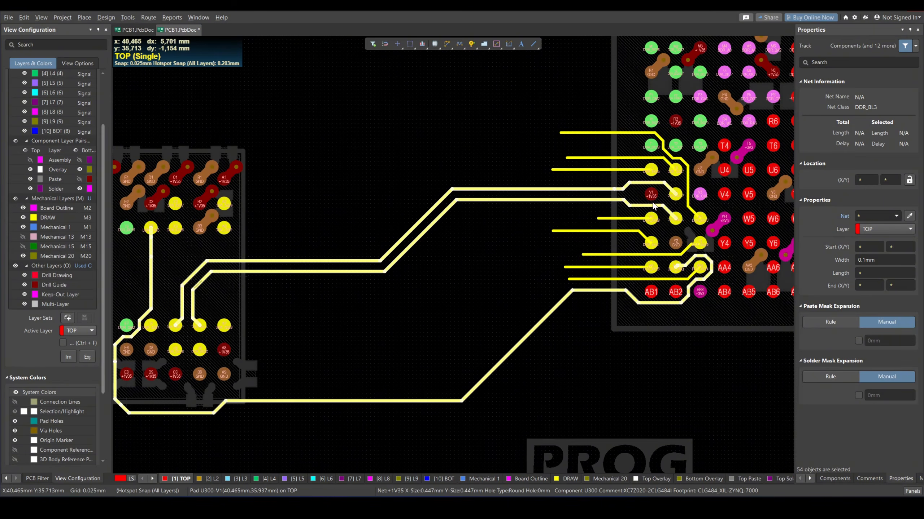
Select the eight open byte-lane 3 data escape tracks leaving the FPGA, starting with DDR_DQ28 and DDR_DQ31, and clear the selection.
right_drag(653, 206, 618, 225)
ctrl+scroll(587, 247, up, 1)
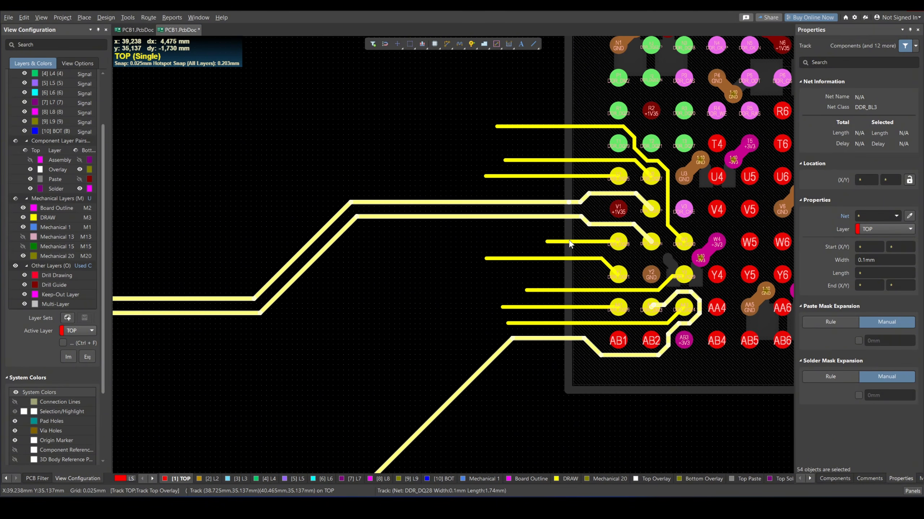
click(571, 243)
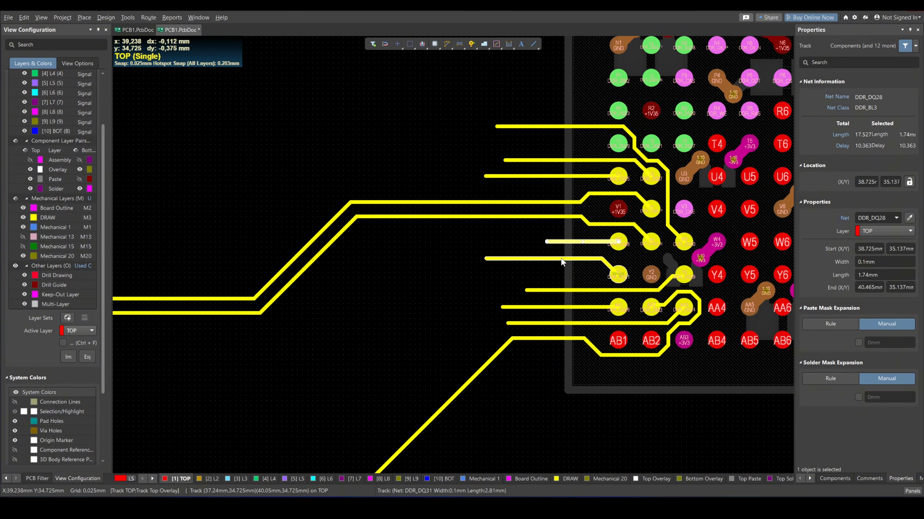
shift+click(562, 259)
shift+click(559, 290)
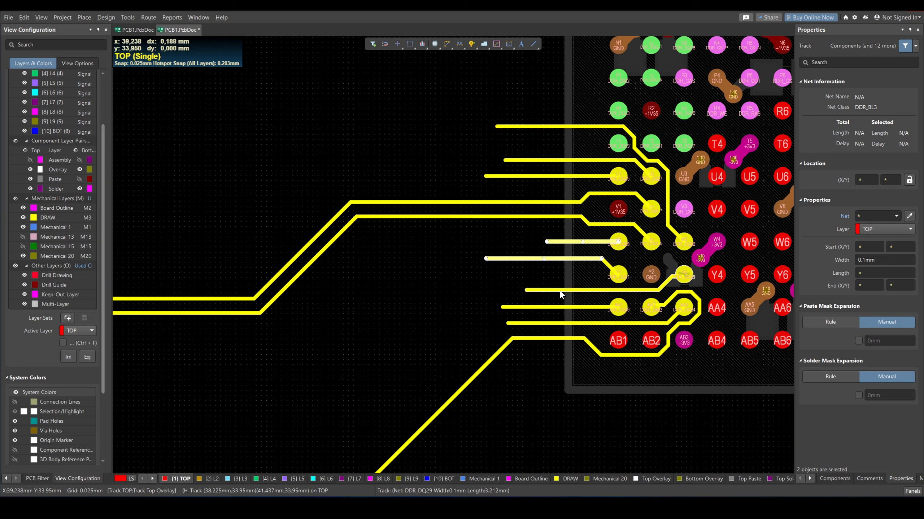
shift+click(560, 307)
shift+click(562, 323)
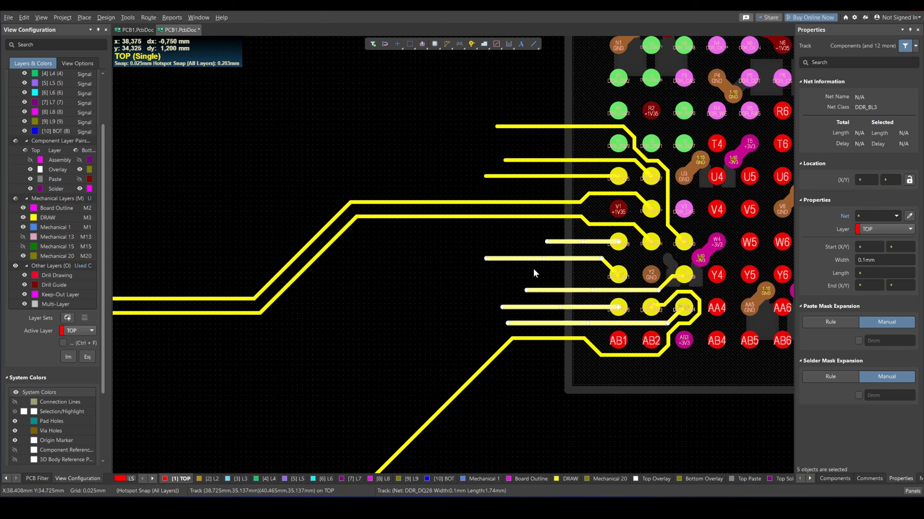
shift+click(552, 126)
shift+click(550, 161)
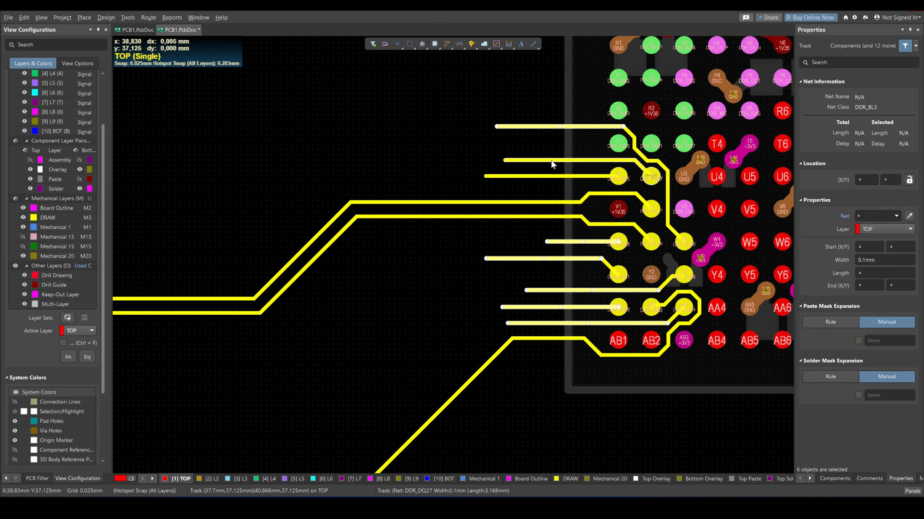
shift+click(551, 177)
ctrl+scroll(558, 160, down, 3)
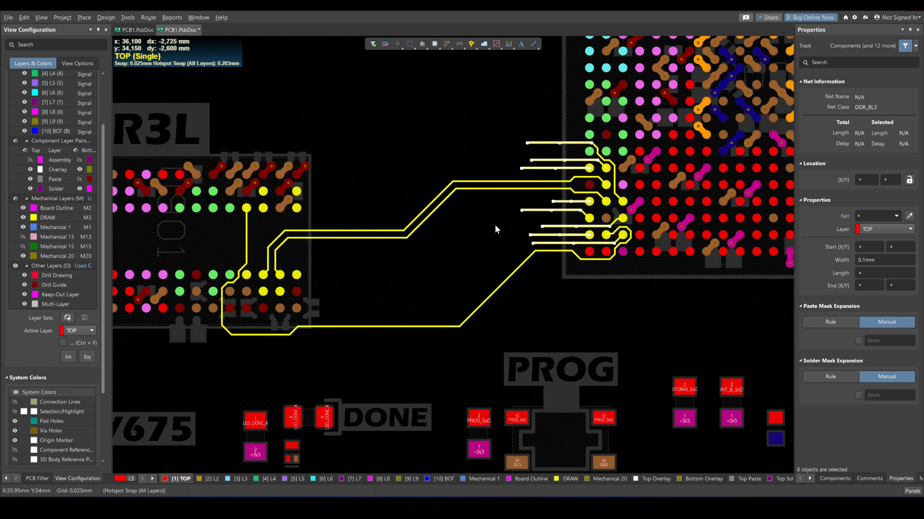
click(486, 236)
Review the unrouted byte-lane 3 pads of the lower DDR3L chip and the space towards the FPGA escape tracks.
right_drag(480, 244, 535, 228)
ctrl+scroll(598, 202, up, 2)
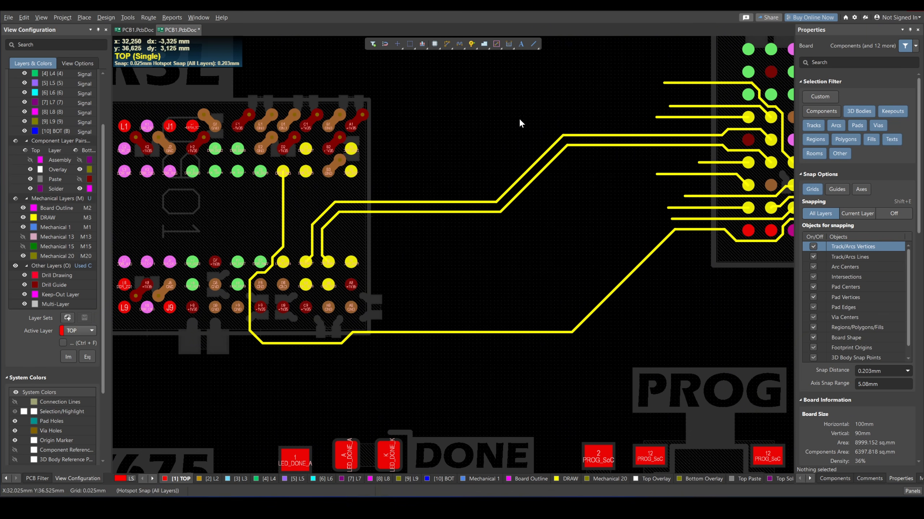
right_drag(585, 182, 513, 215)
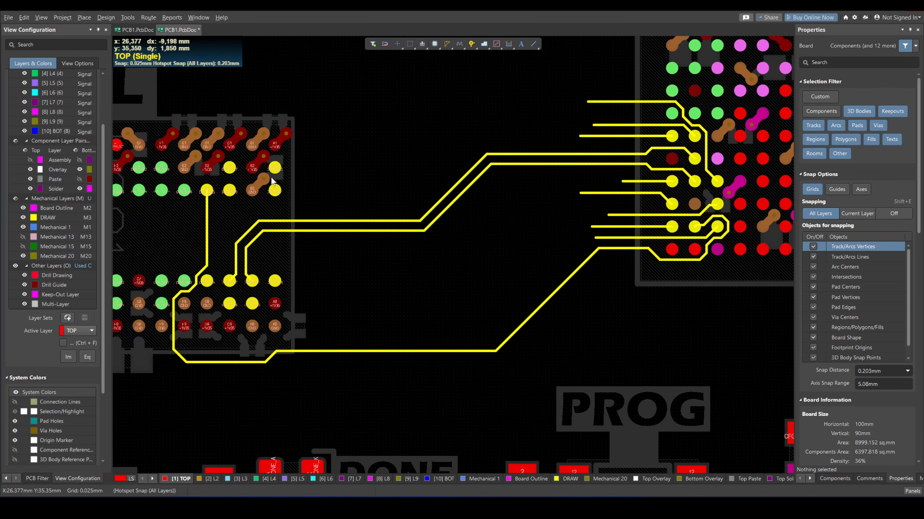
mouse_move(377, 262)
right_down()
mouse_move(386, 272)
mouse_move(384, 246)
right_up()
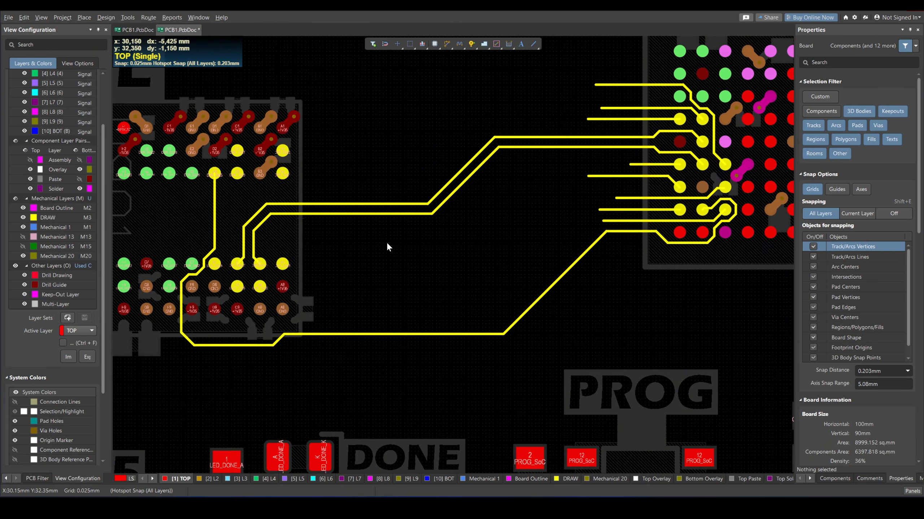
right_drag(370, 227, 374, 239)
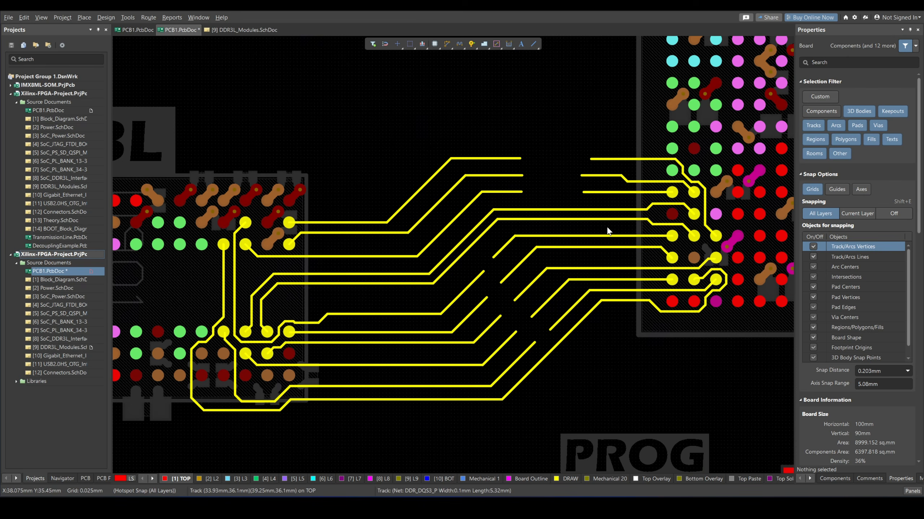
Compare the net names on the facing open track ends between the DDR3L chip and FPGA, including DDR_DQ27, DDR_DQ28, DDR_DQ29 and DDR_DQ31.
right_drag(586, 236, 536, 211)
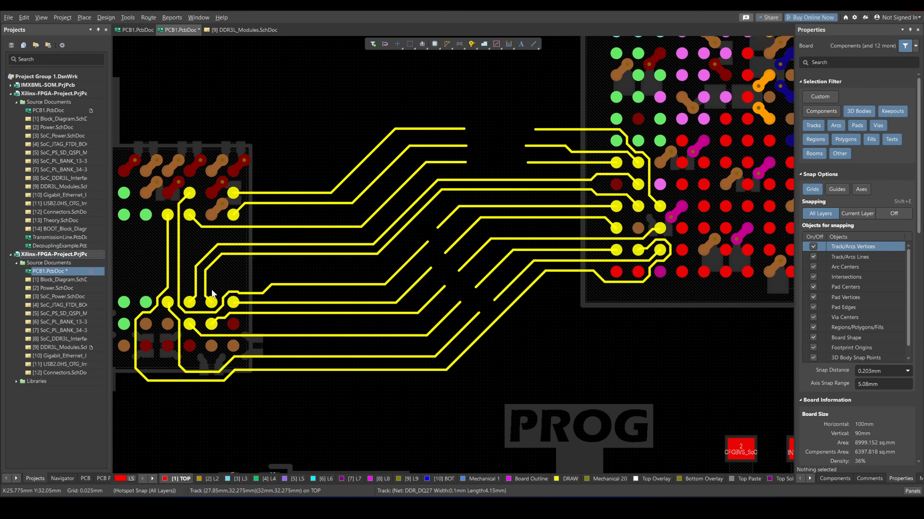
ctrl+scroll(290, 264, up, 1)
ctrl+scroll(618, 236, up, 3)
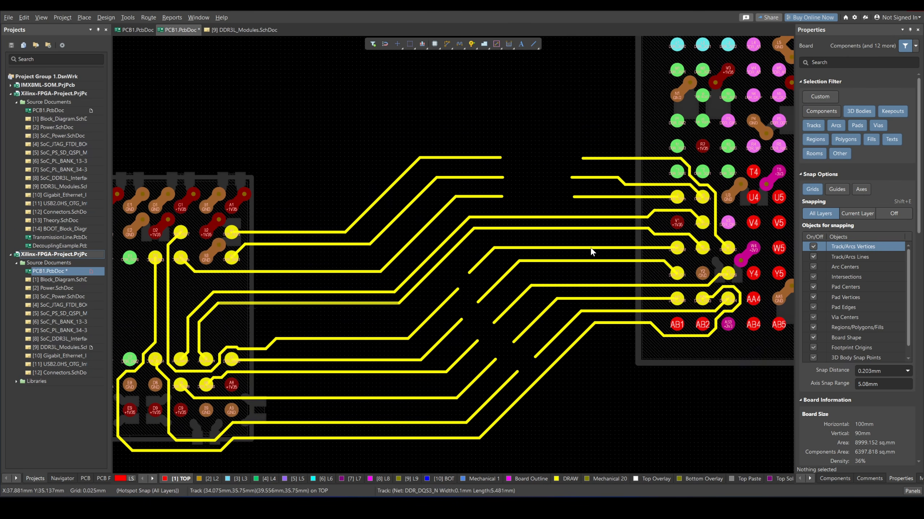
ctrl+scroll(472, 281, up, 8)
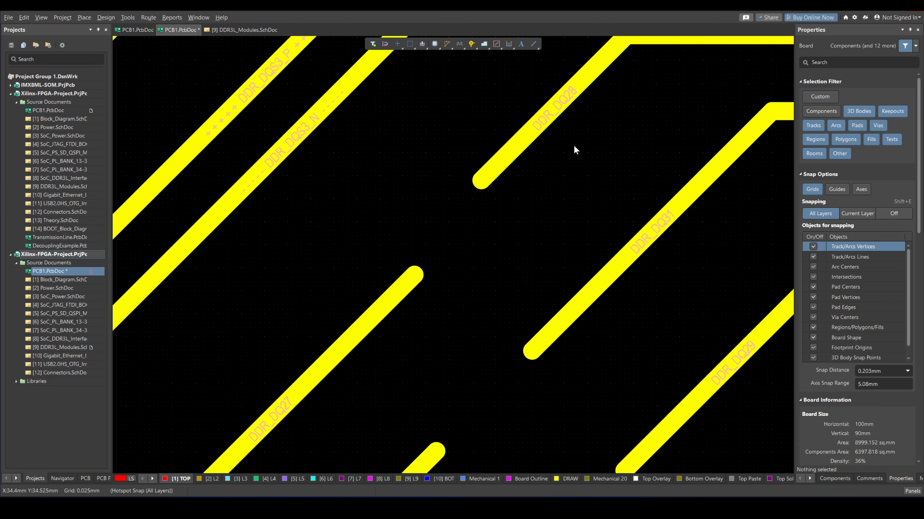
right_drag(573, 205, 579, 68)
ctrl+scroll(535, 214, down, 3)
ctrl+scroll(528, 190, down, 1)
right_drag(528, 190, 510, 262)
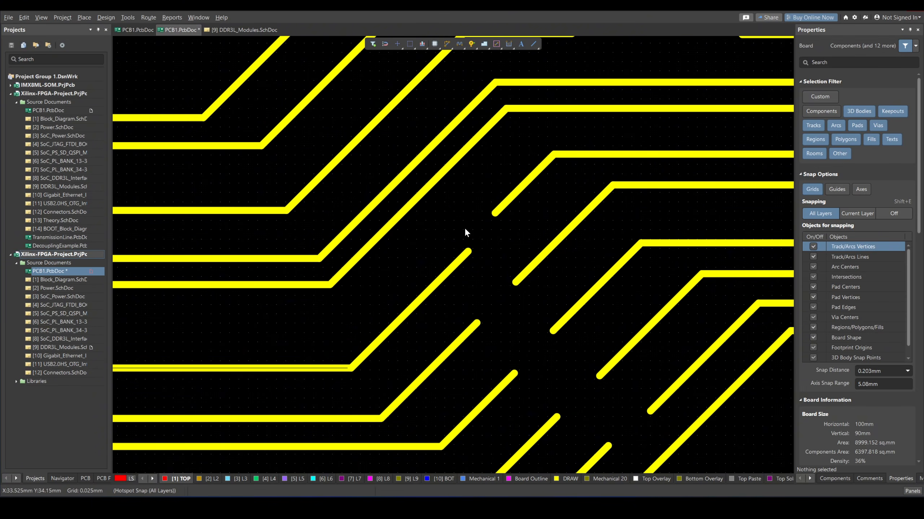
ctrl+scroll(505, 187, down, 2)
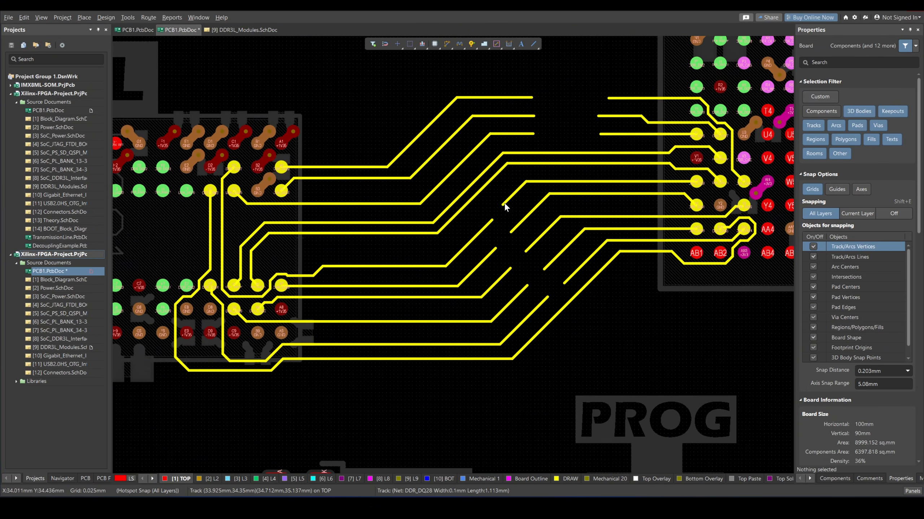
ctrl+scroll(503, 206, up, 1)
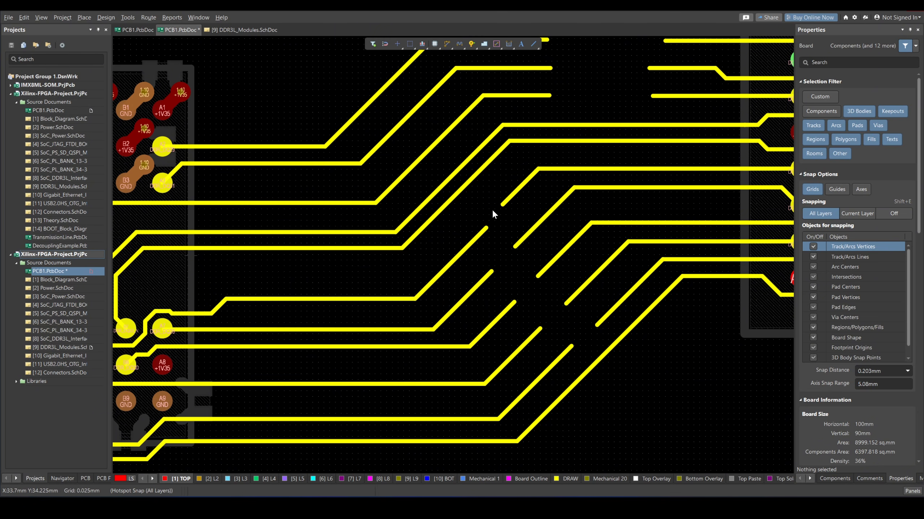
ctrl+scroll(490, 208, up, 5)
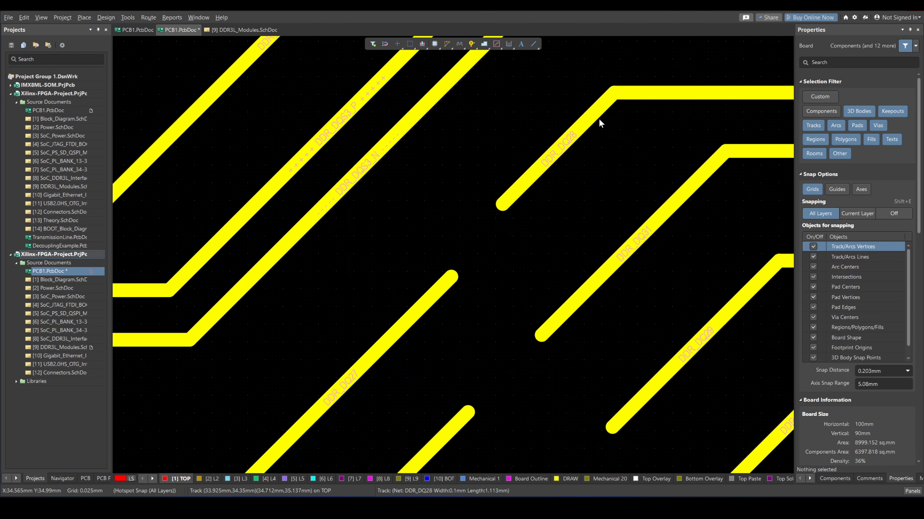
ctrl+scroll(533, 187, down, 6)
ctrl+scroll(494, 177, up, 6)
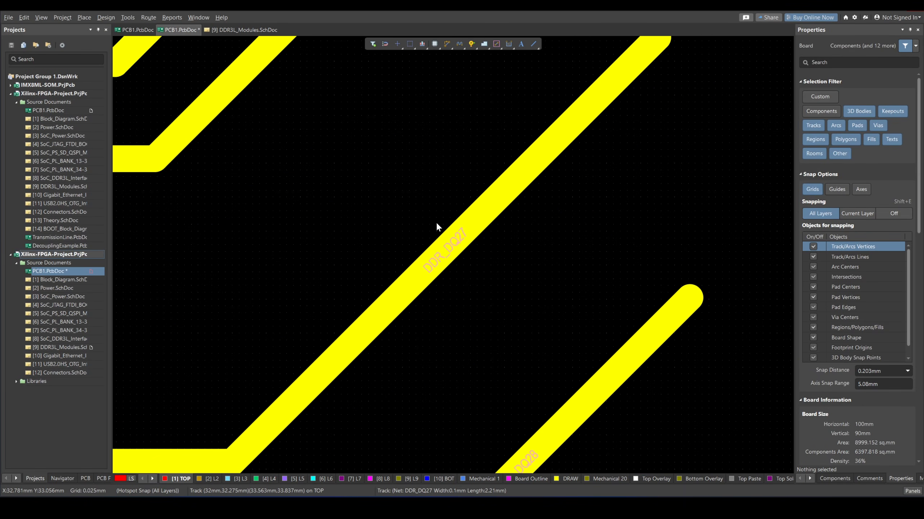
ctrl+scroll(436, 222, down, 6)
right_drag(361, 246, 552, 216)
ctrl+scroll(552, 216, down, 1)
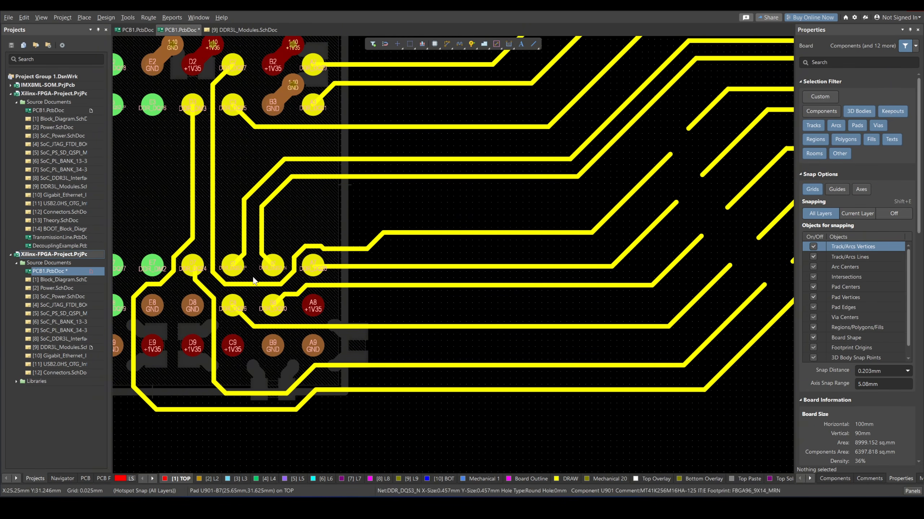
right_drag(629, 182, 543, 247)
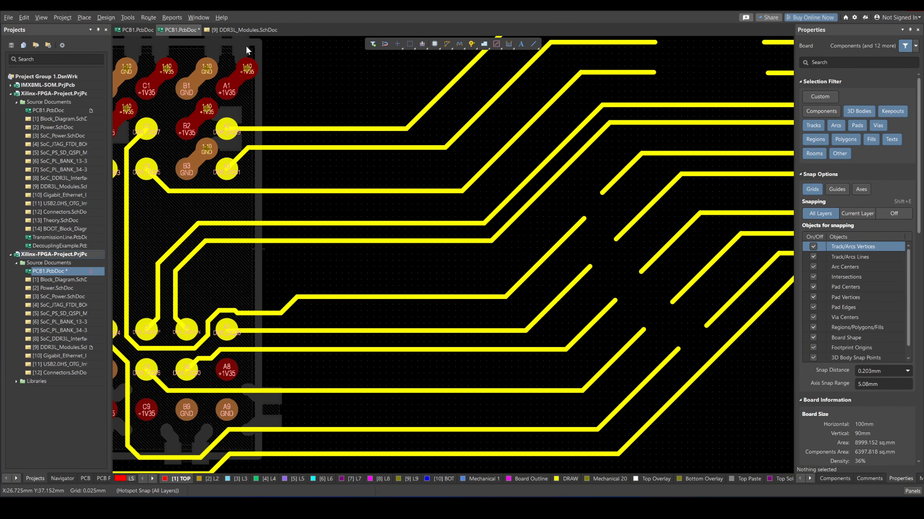
In the DDR3L_Modules schematic, swap the net labels so that DDR_DQ28 connects to pin C2 and DDR_DQ27 to pin A7.
click(253, 30)
ctrl+scroll(472, 273, up, 5)
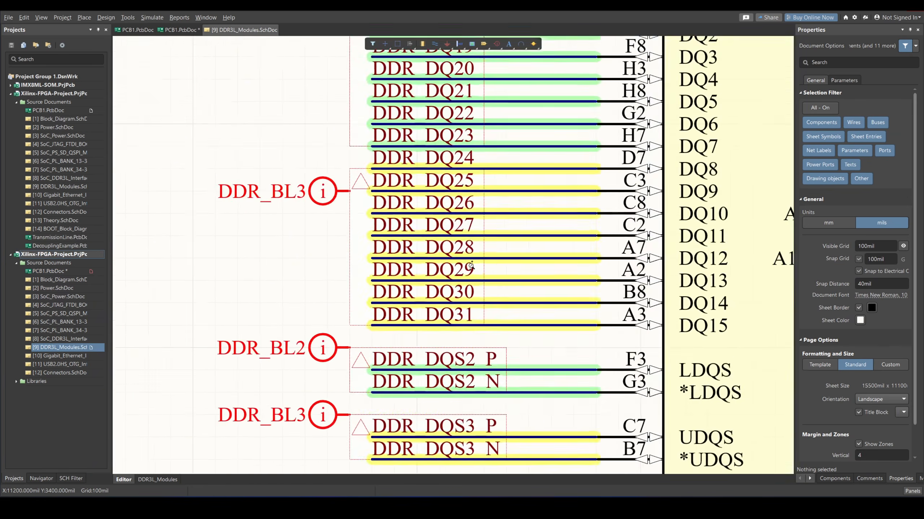
click(437, 217)
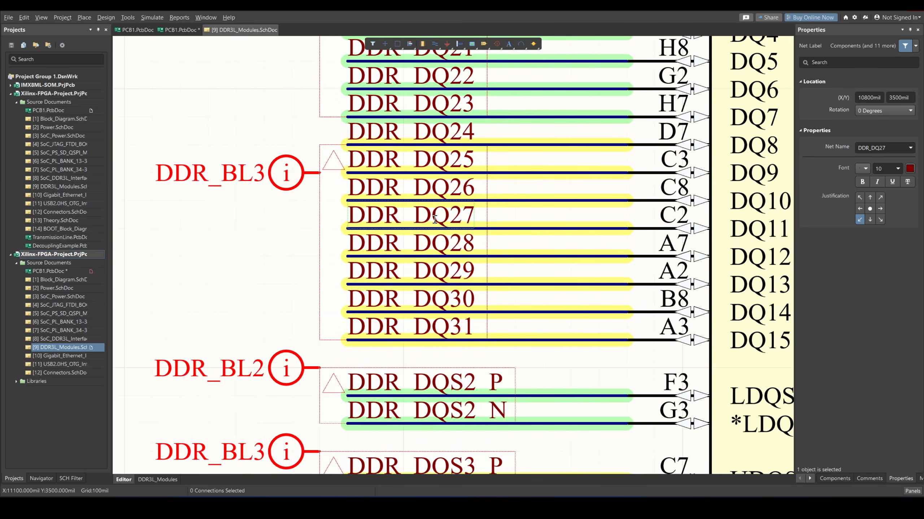
key(ctrl+x)
key(ctrl+v)
click(158, 241)
click(365, 242)
key(ctrl+x)
key(ctrl+v)
click(349, 228)
drag(174, 216, 355, 255)
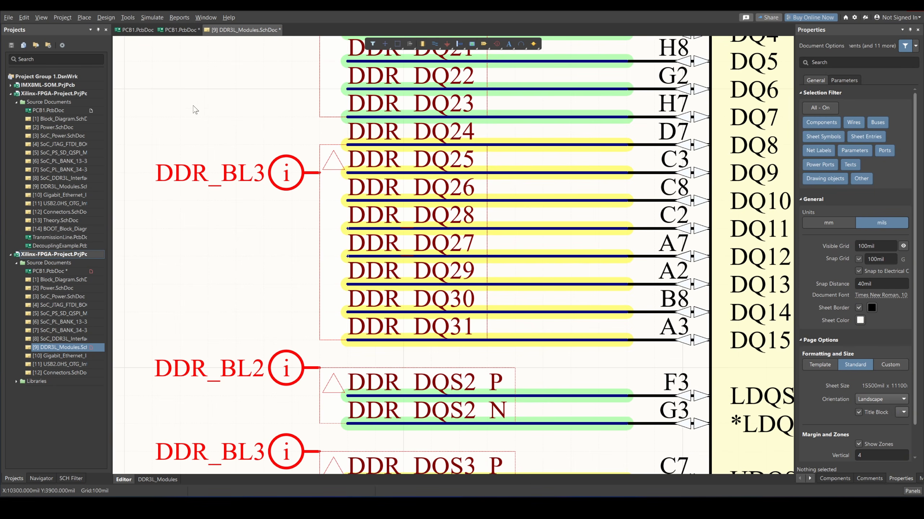
Return to the PCB layout and check the open byte-lane 3 track ends facing each other across the gap, including DDR_DQ27.
click(108, 18)
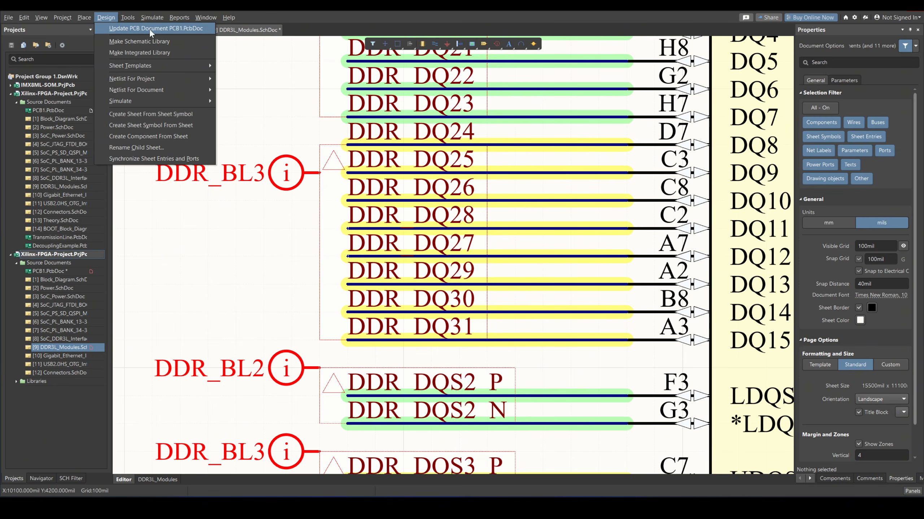
click(267, 87)
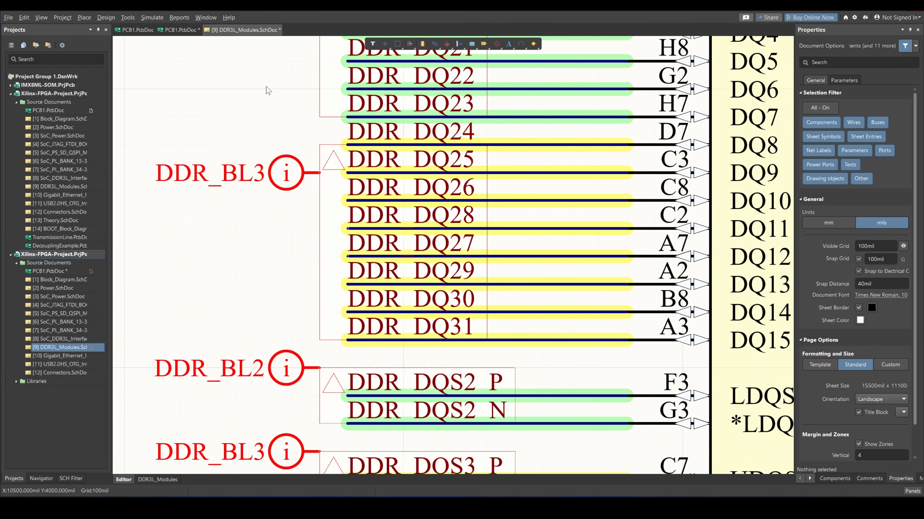
click(179, 28)
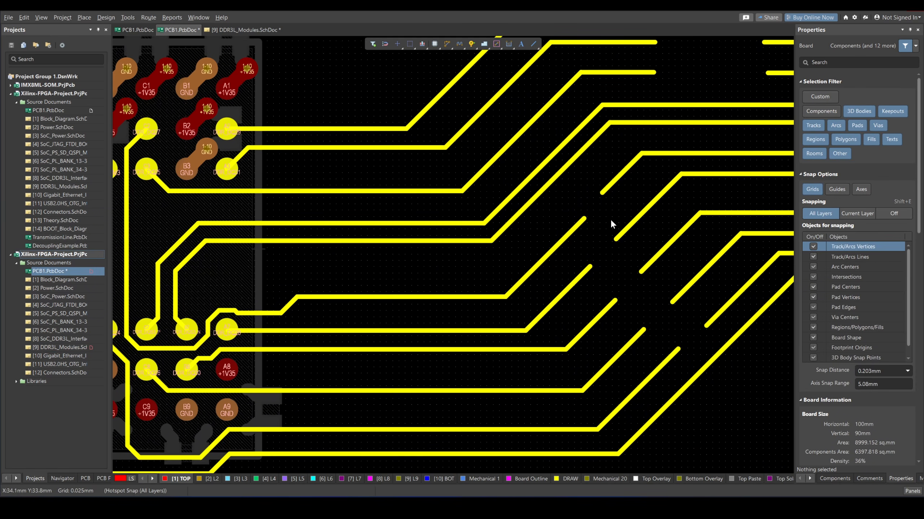
ctrl+scroll(499, 230, up, 5)
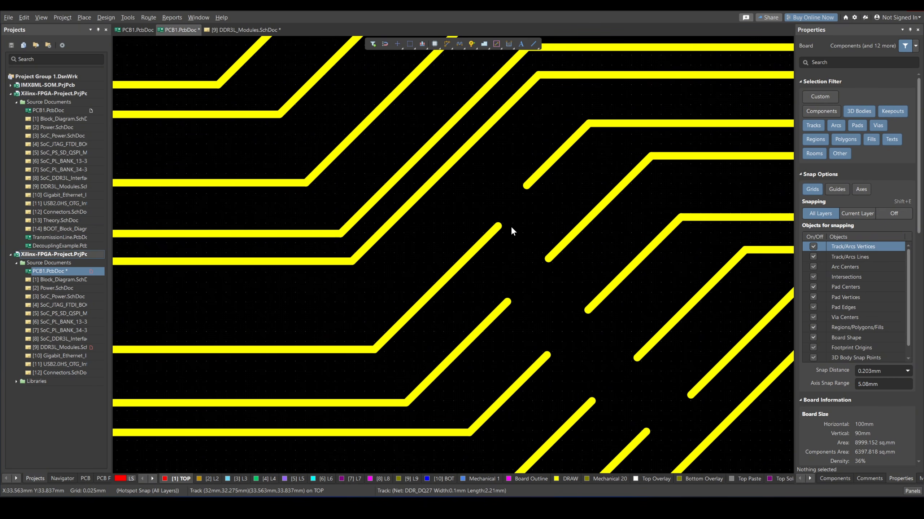
ctrl+scroll(511, 228, down, 5)
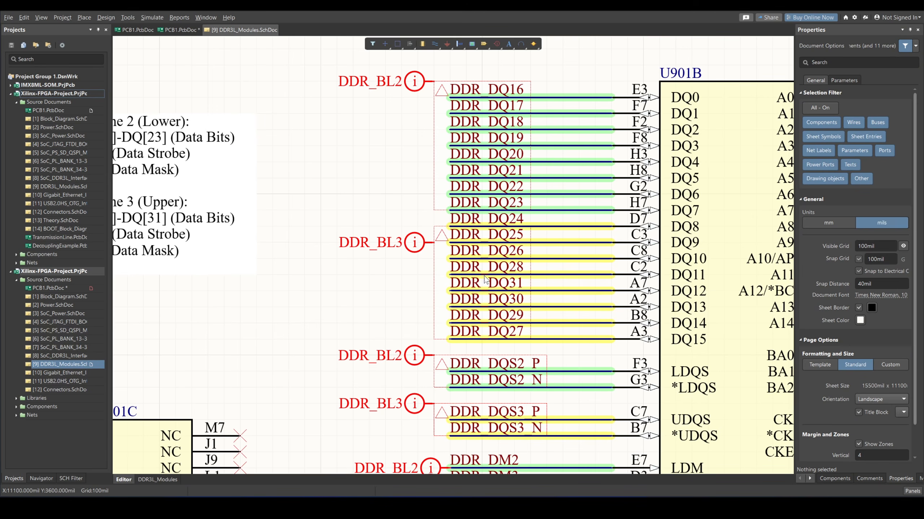
Review the order of the byte-lane 3 net labels on pins D7 to A3 of U901B in the DDR3L_Modules schematic.
ctrl+scroll(460, 308, up, 2)
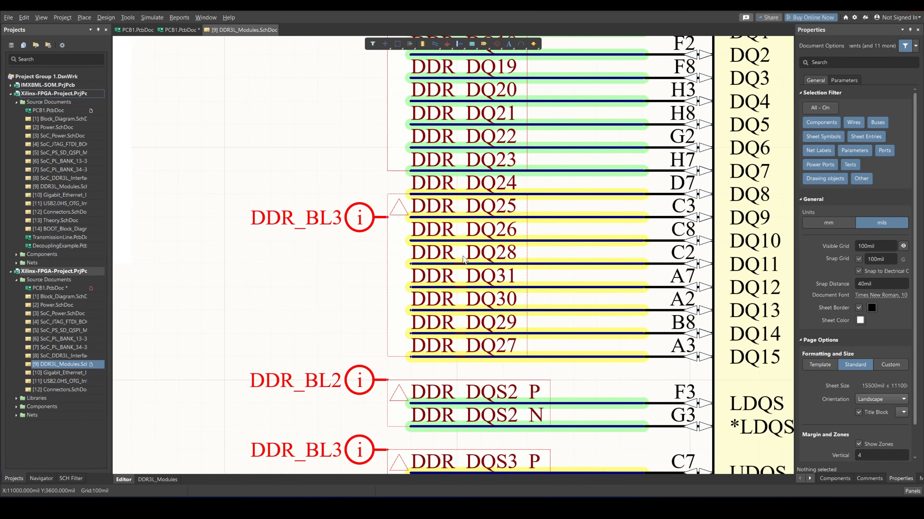
right_drag(511, 307, 483, 284)
middle_drag(483, 283, 482, 154)
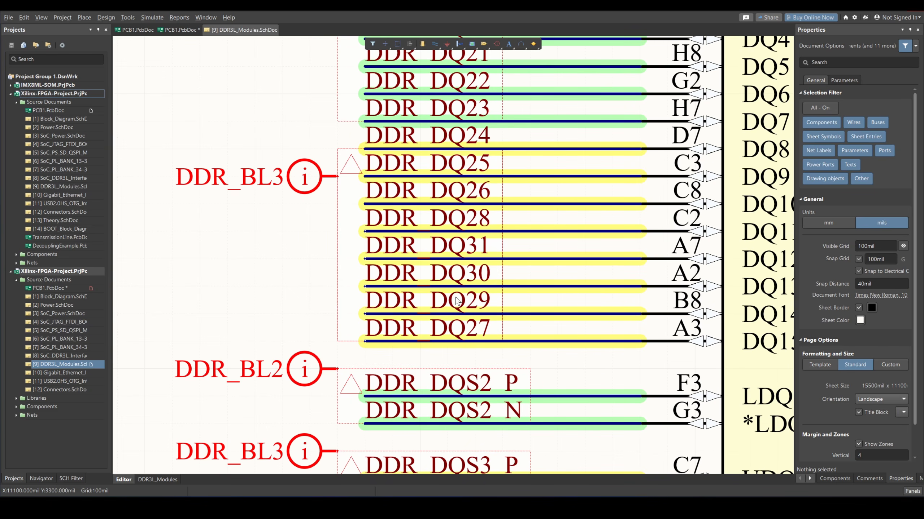
Inspect the joined byte-lane 3 tracks in the PCB layout, reading net names such as DDR_DQ28, DDR_DQ31 and DDR_DQS3_N.
click(181, 30)
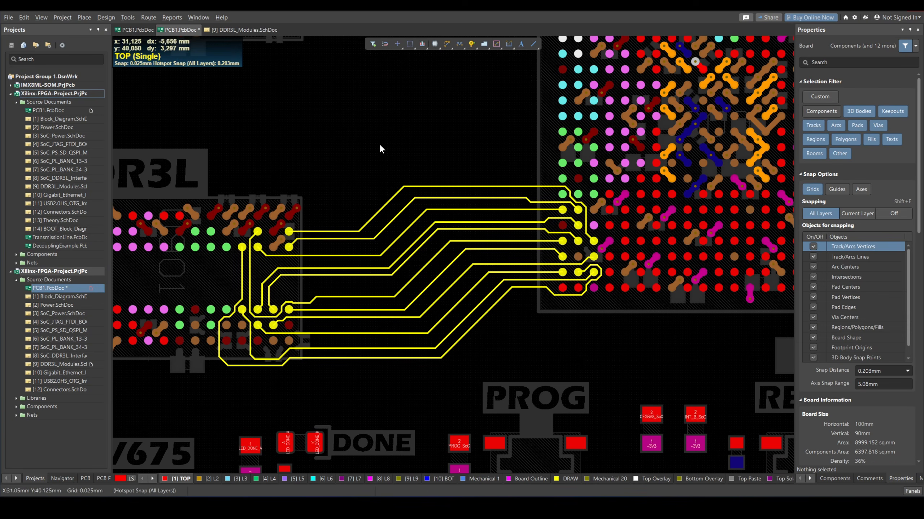
ctrl+scroll(373, 243, up, 3)
right_drag(373, 243, 385, 265)
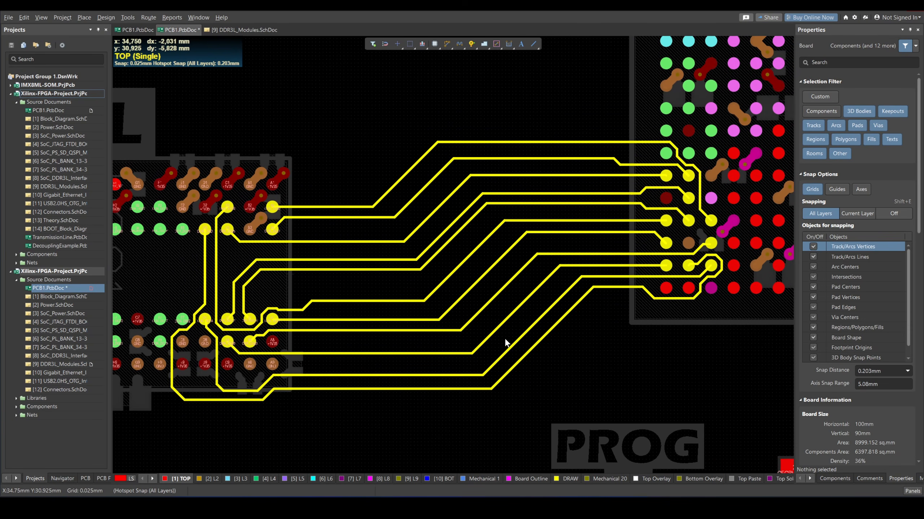
right_drag(508, 331, 480, 364)
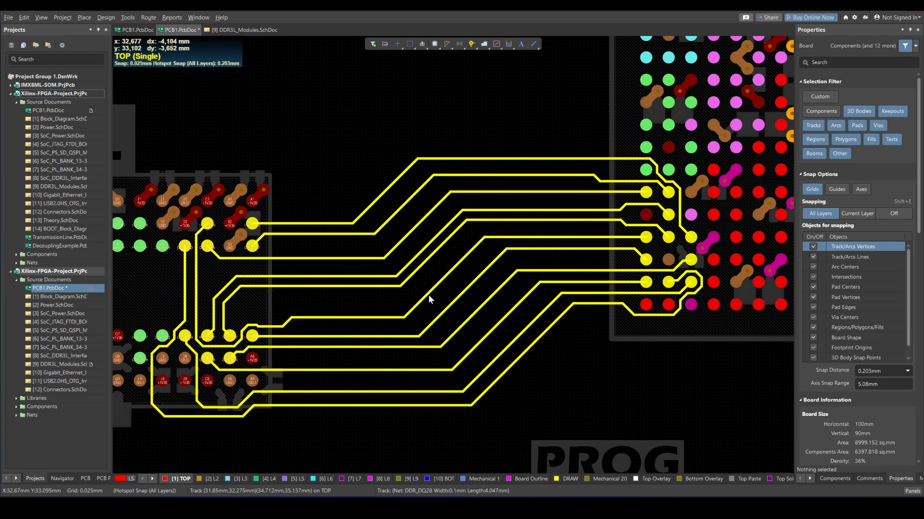
ctrl+scroll(428, 295, up, 5)
ctrl+scroll(458, 229, down, 4)
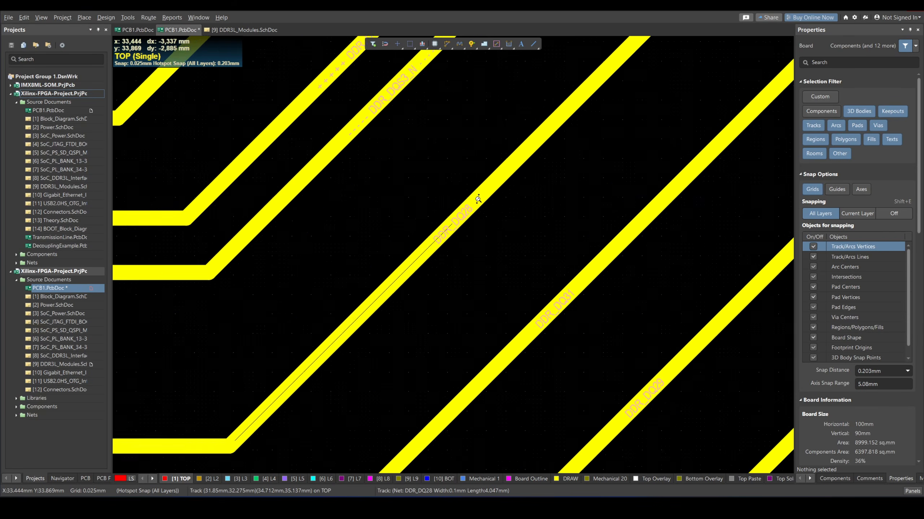
ctrl+scroll(419, 256, up, 4)
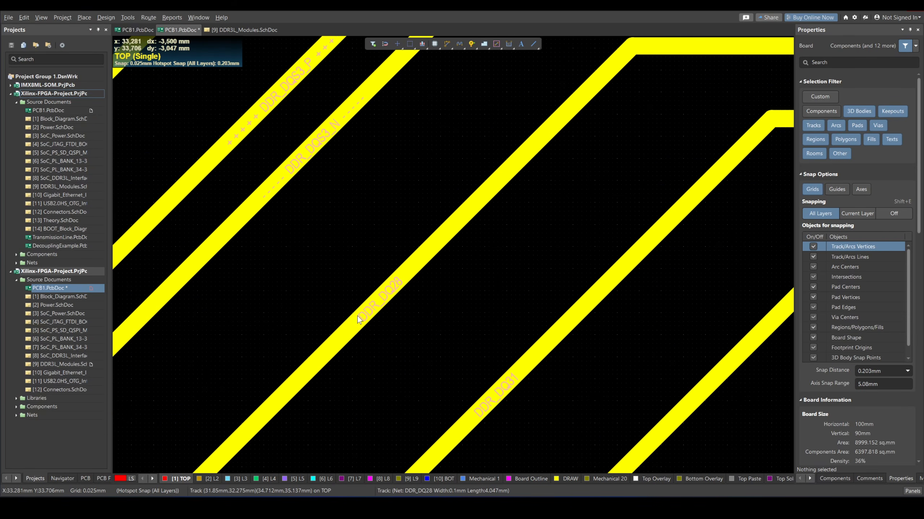
ctrl+scroll(472, 221, down, 3)
Review the completed byte-lane 3 routing from the lower DDR3L chip's pads across to the FPGA pads, including track spacing and the DQS3 pair.
right_drag(742, 165, 654, 137)
ctrl+scroll(614, 164, down, 3)
right_drag(297, 283, 370, 271)
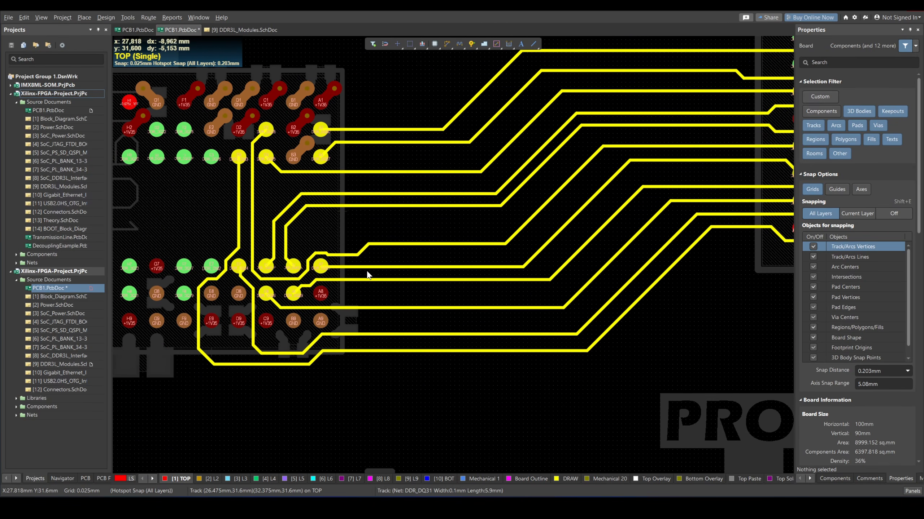
right_drag(446, 252, 415, 260)
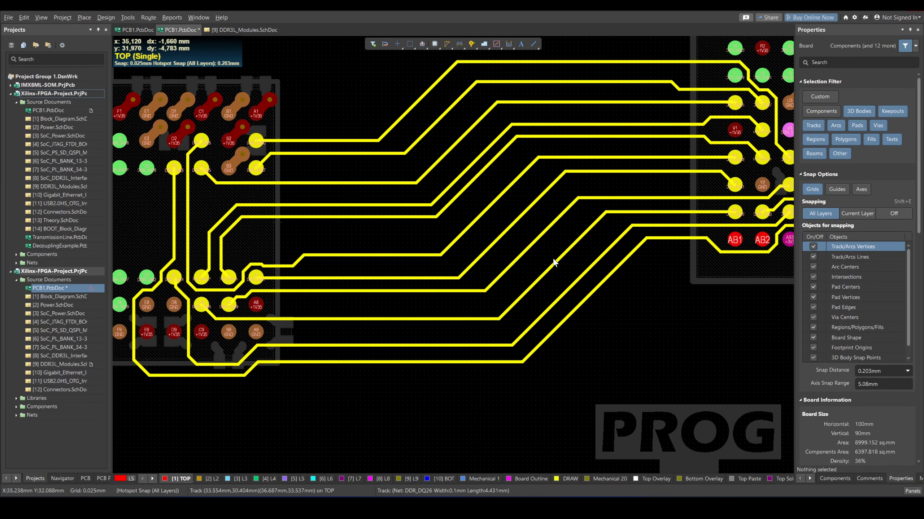
right_drag(478, 153, 454, 166)
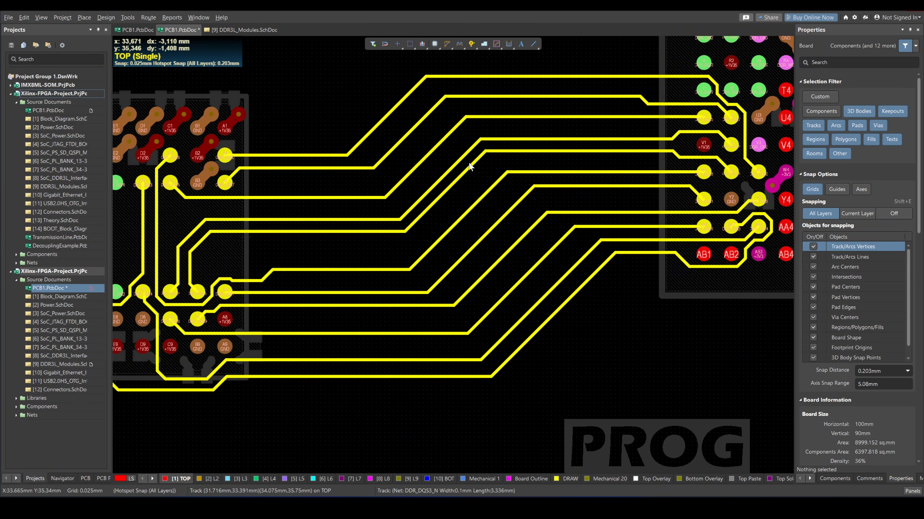
ctrl+scroll(421, 198, down, 1)
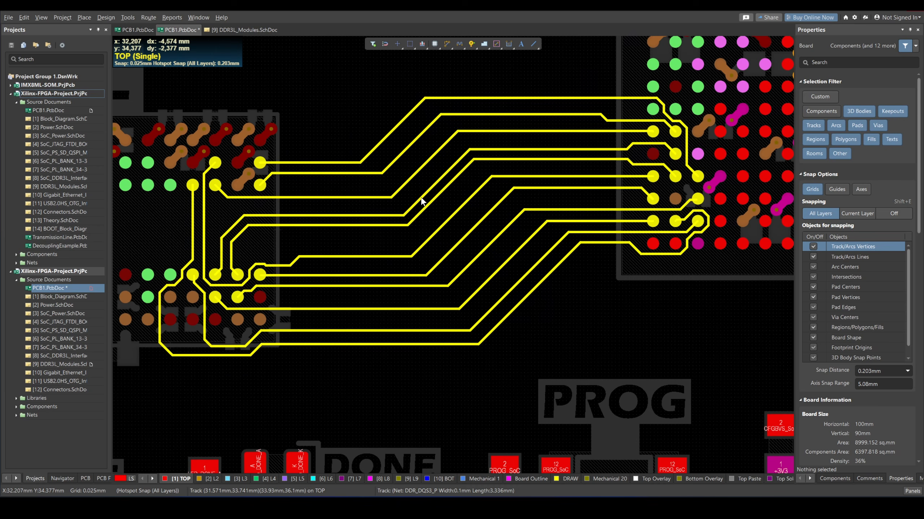
right_drag(384, 206, 417, 235)
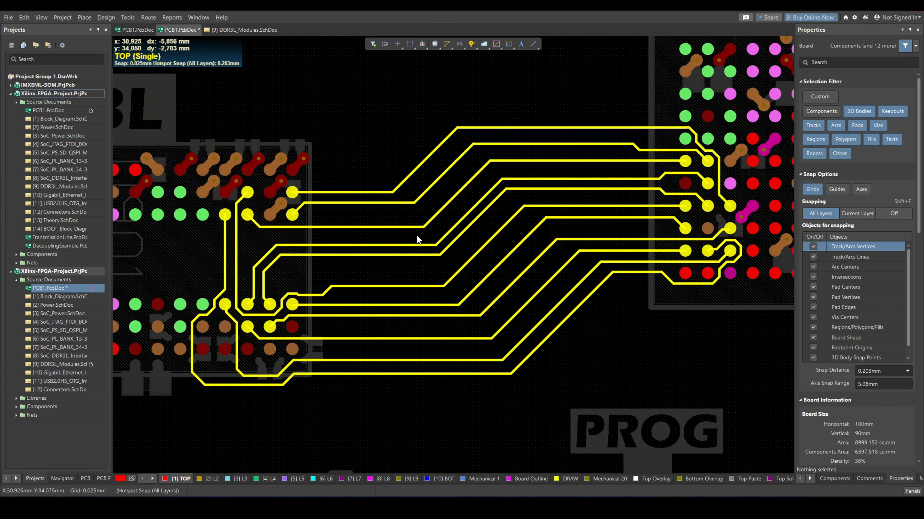
right_drag(435, 189, 450, 211)
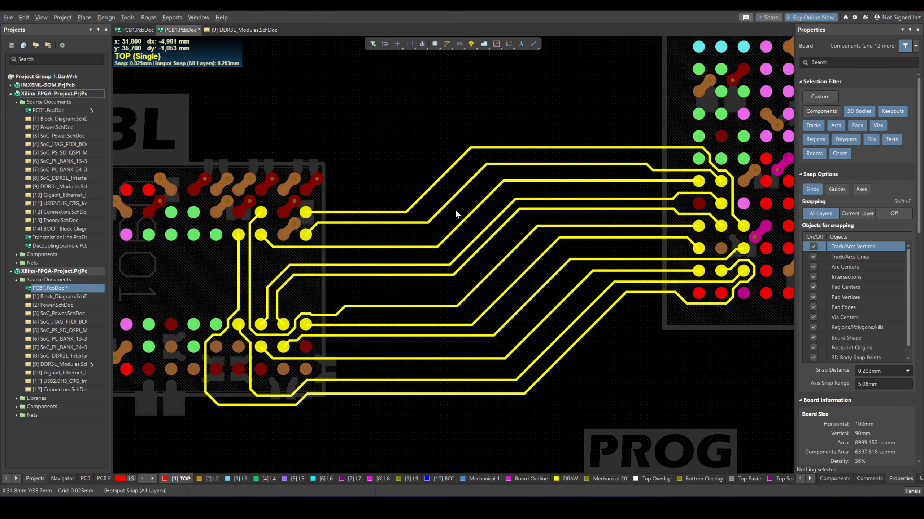
mouse_move(459, 234)
right_down()
mouse_move(454, 210)
mouse_move(448, 228)
right_up()
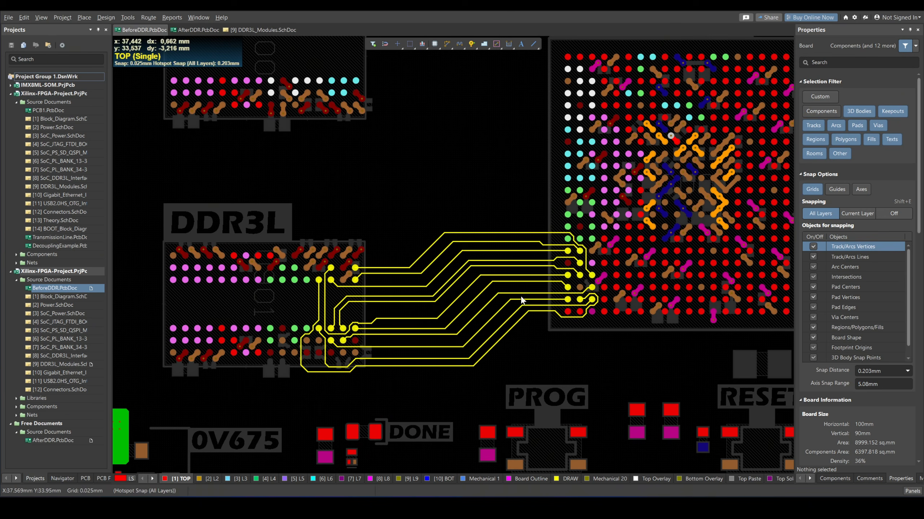
Examine the unrouted data pads on the upper DDR3L chip and the FPGA's facing edge in BeforeDDR.PcbDoc.
right_drag(521, 297, 538, 272)
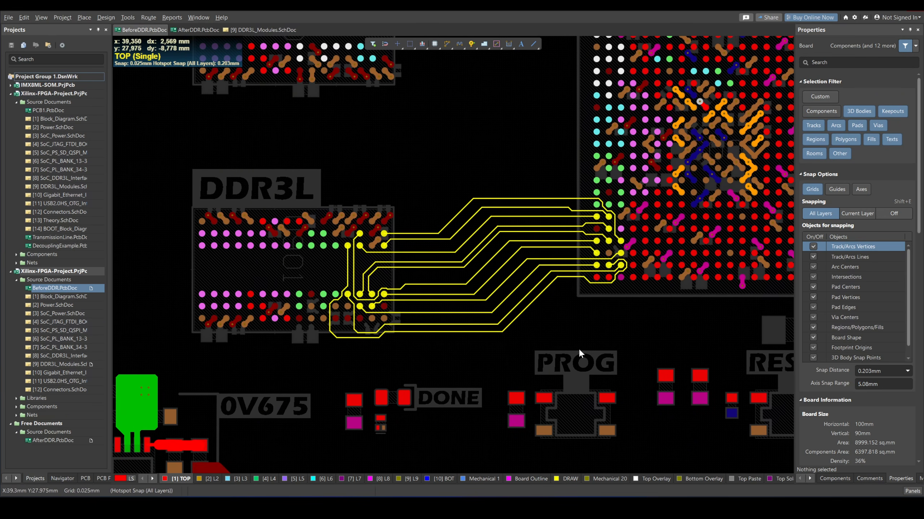
right_drag(594, 181, 534, 285)
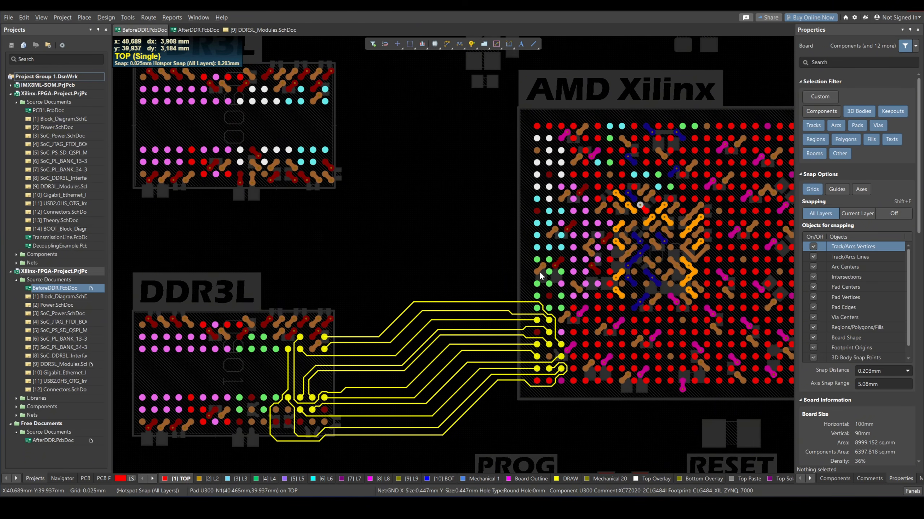
ctrl+scroll(539, 271, up, 5)
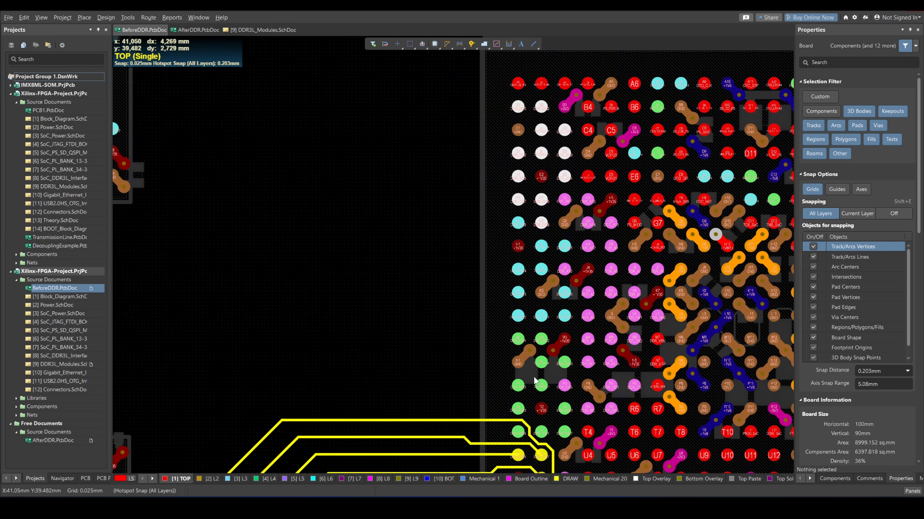
right_drag(396, 186, 640, 309)
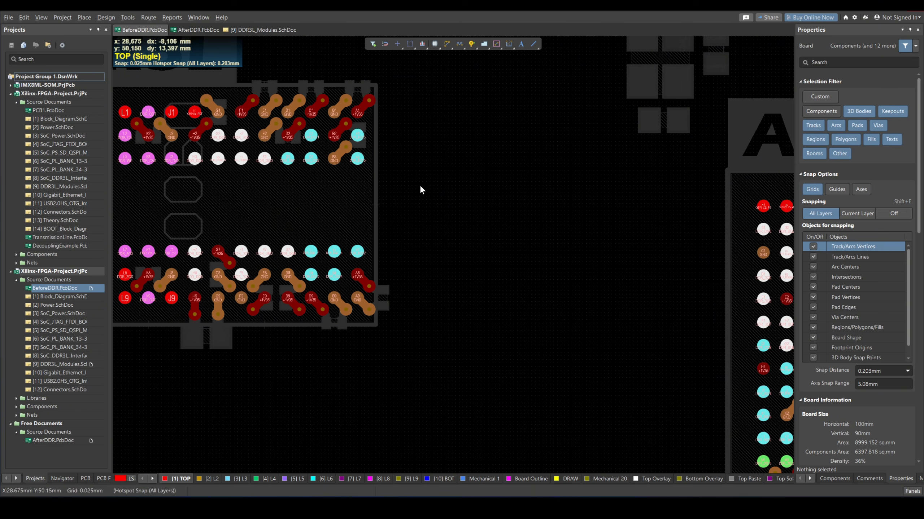
right_drag(462, 283, 363, 225)
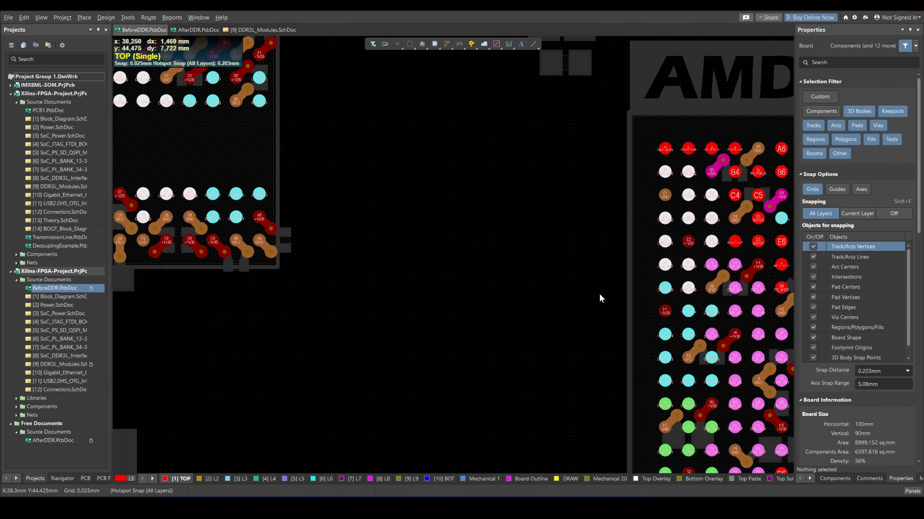
ctrl+scroll(602, 302, down, 2)
right_drag(595, 297, 585, 271)
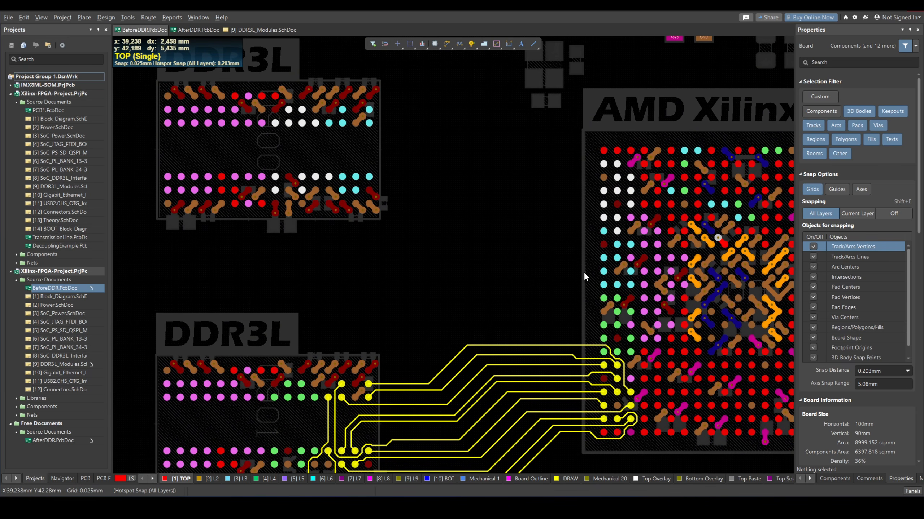
Select the long diagonal segment of the DDR_DM3 track to view its net length and delay, and clear the selection.
right_drag(498, 385, 507, 324)
ctrl+scroll(507, 320, up, 2)
scroll(527, 351, down, 1)
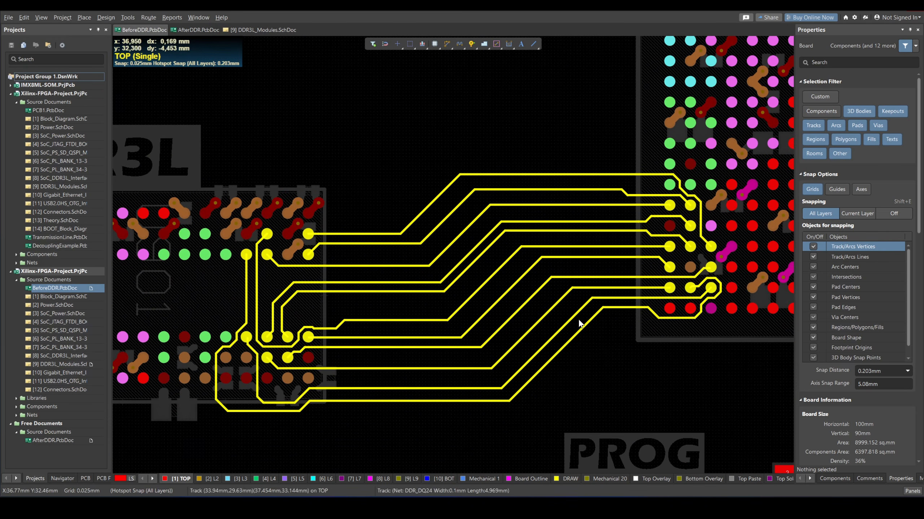
click(585, 325)
scroll(527, 320, up, 1)
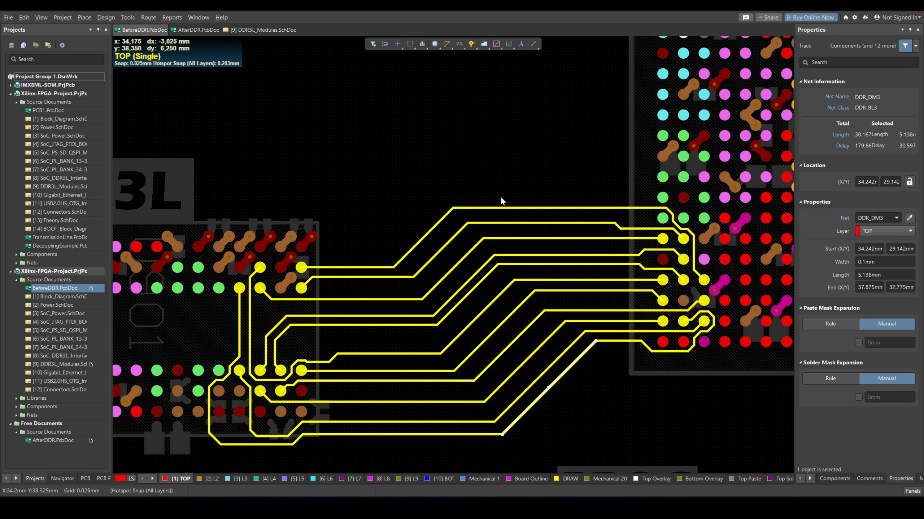
ctrl+scroll(501, 201, down, 2)
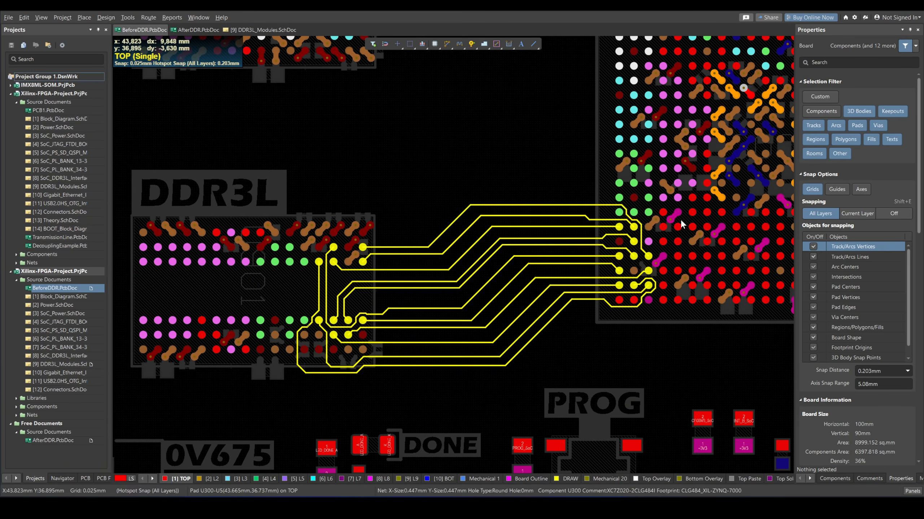
Review the remaining unrouted byte-lane pads on both DDR3L chips against the routed byte-lane 3 tracks and their FPGA ends.
right_drag(611, 252, 642, 316)
right_drag(321, 159, 339, 246)
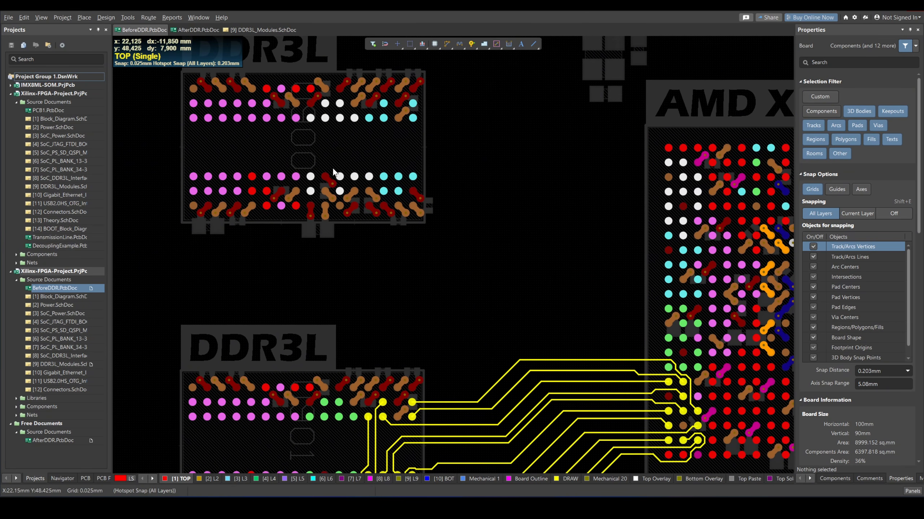
scroll(338, 149, down, 5)
ctrl+scroll(303, 258, up, 3)
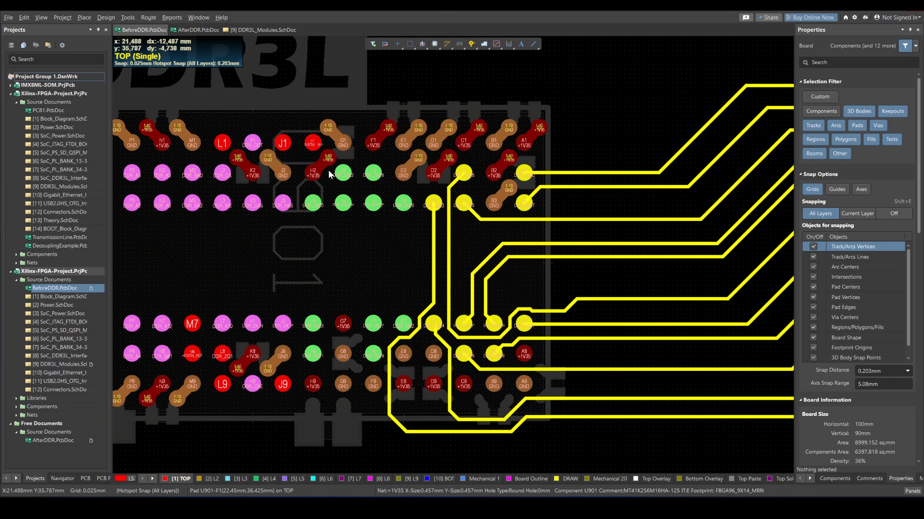
ctrl+scroll(353, 153, down, 2)
right_drag(515, 180, 404, 277)
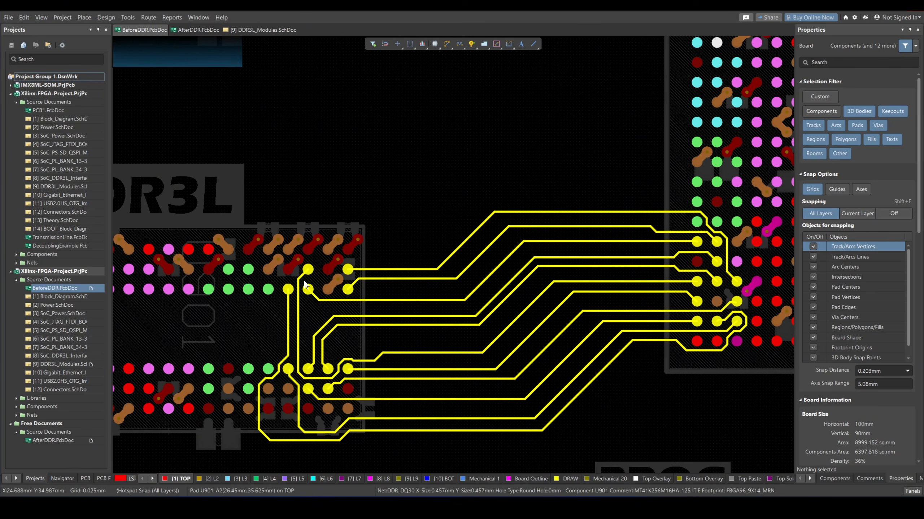
right_drag(303, 290, 299, 265)
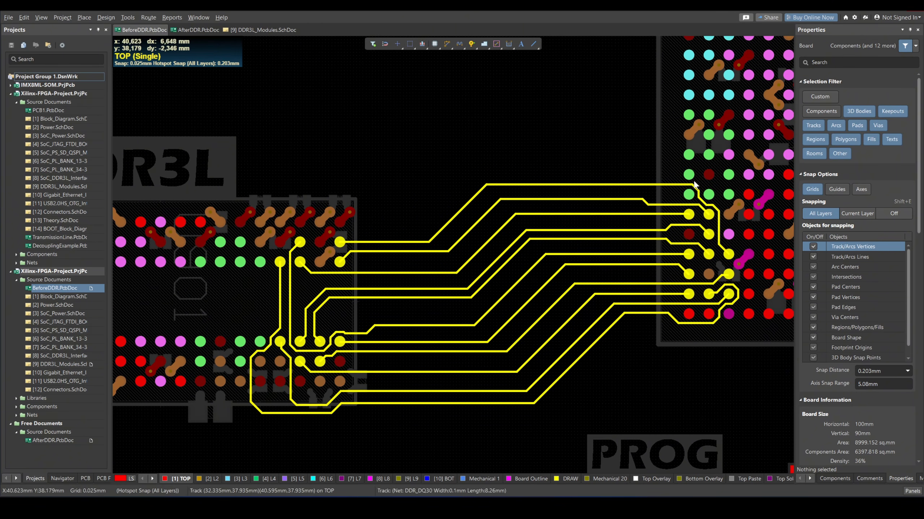
mouse_move(653, 206)
right_down()
mouse_move(604, 229)
mouse_move(642, 206)
right_up()
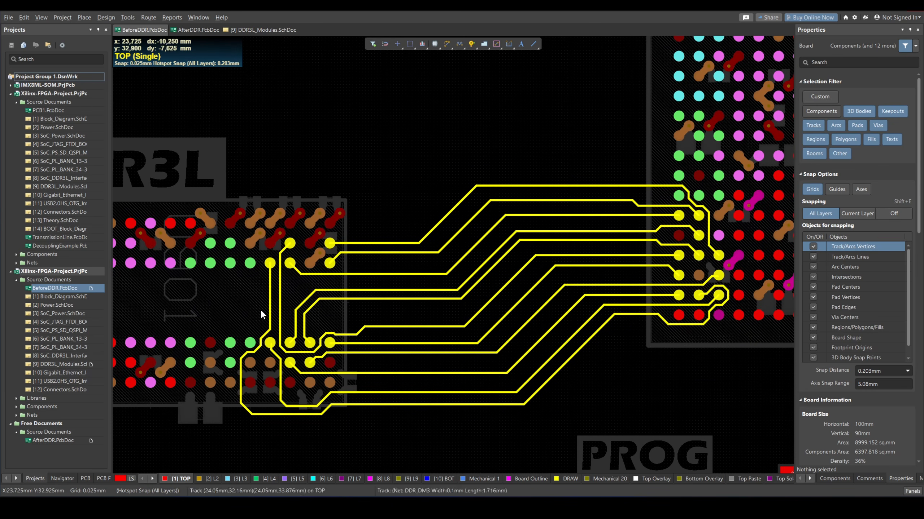
ctrl+scroll(211, 263, up, 2)
ctrl+scroll(284, 244, down, 2)
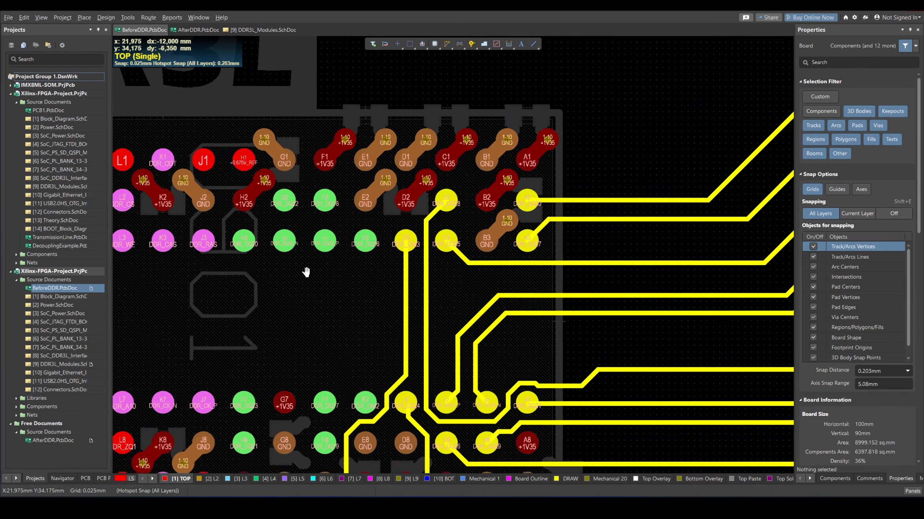
ctrl+scroll(371, 193, up, 1)
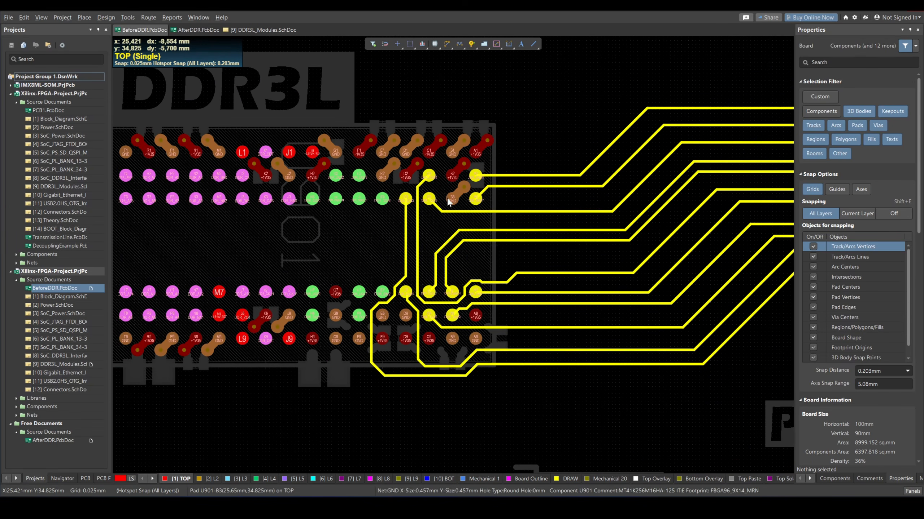
Switch to AfterDDR.PcbDoc and inspect the fan-out vias of DDR_DQ16, DDR_DQ18, DDR_DQ22 and DDR_DQ19 at the lower DDR3L chip.
ctrl+scroll(354, 194, up, 1)
ctrl+scroll(353, 194, down, 2)
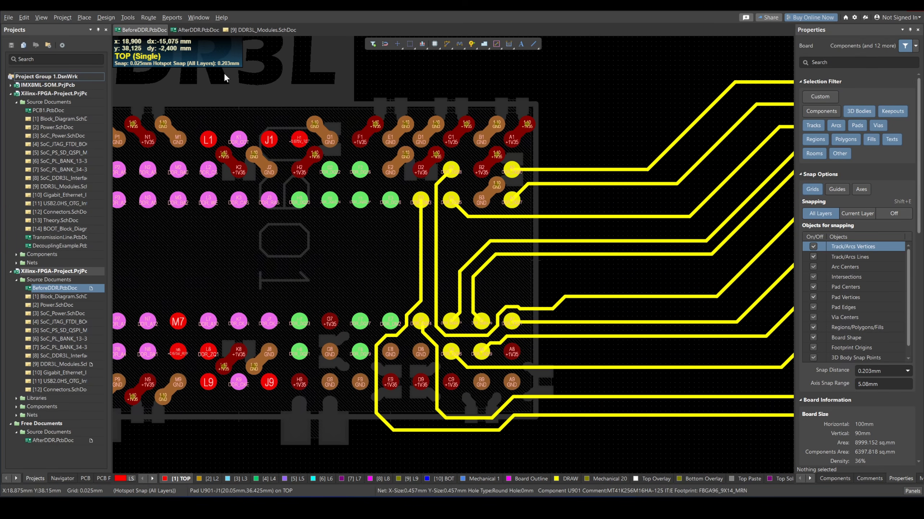
click(204, 31)
ctrl+scroll(349, 236, up, 3)
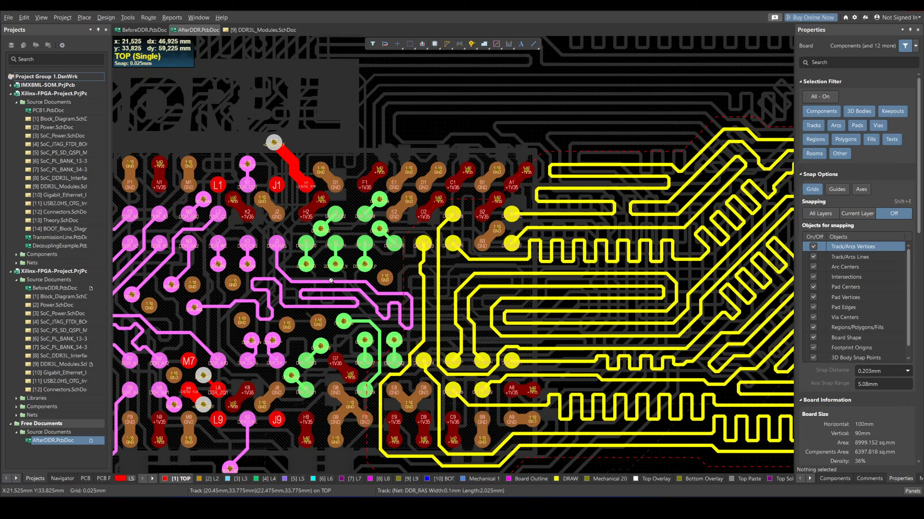
ctrl+scroll(434, 126, down, 1)
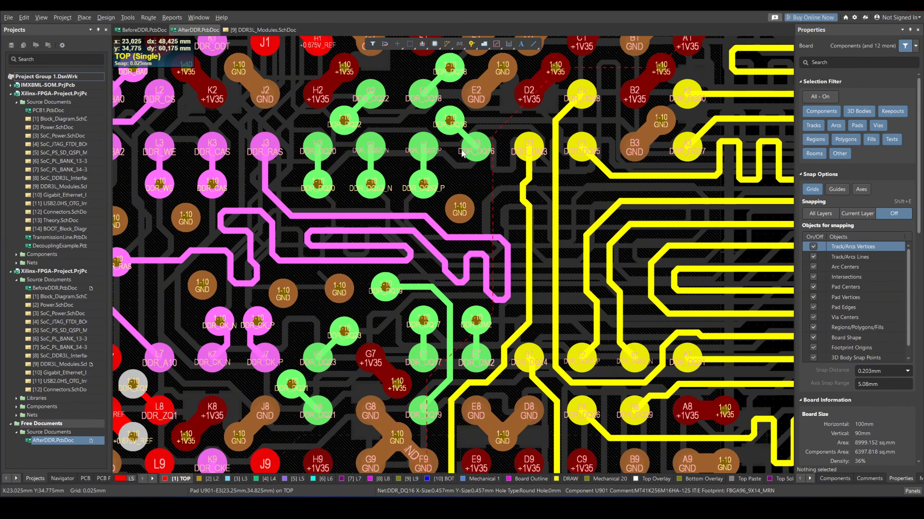
click(450, 120)
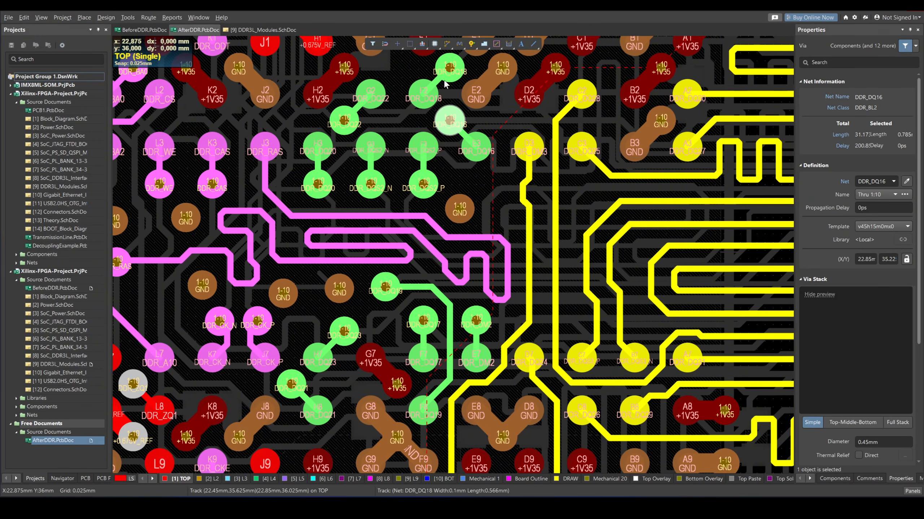
click(451, 73)
click(344, 120)
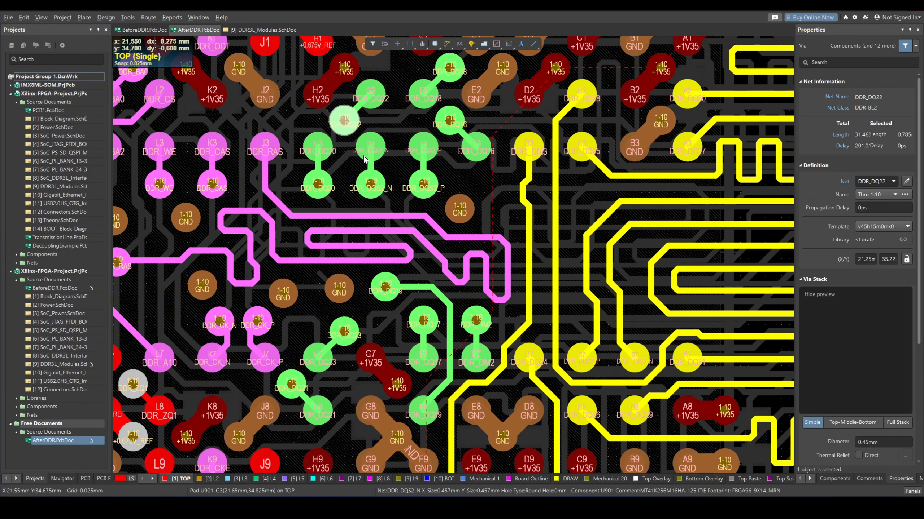
ctrl+scroll(385, 322, down, 2)
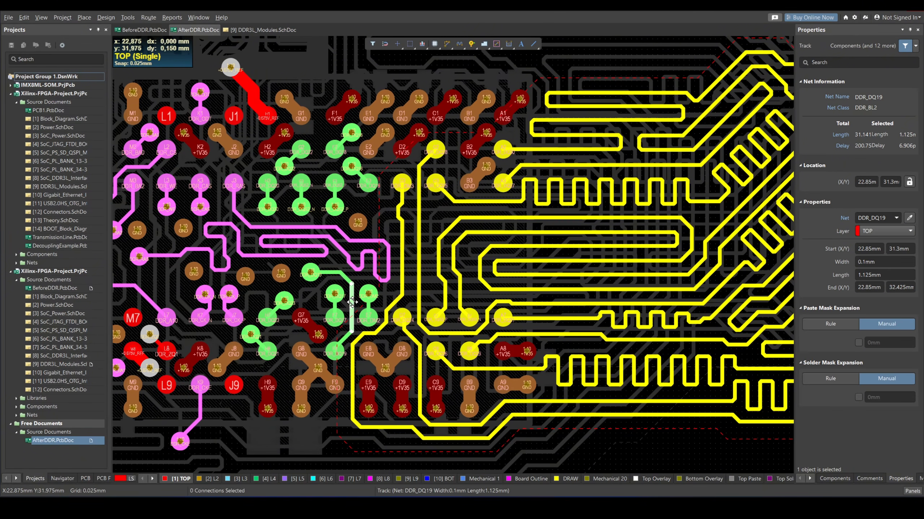
click(311, 273)
Inspect the FPGA-side vias of byte lane 2, selecting those of DDR_DM2, DDR_DQ18, DDR_DQ20 and DDR_DQ17 in turn.
ctrl+scroll(387, 237, down, 1)
right_drag(526, 229, 287, 326)
right_drag(618, 135, 493, 207)
ctrl+scroll(494, 207, up, 1)
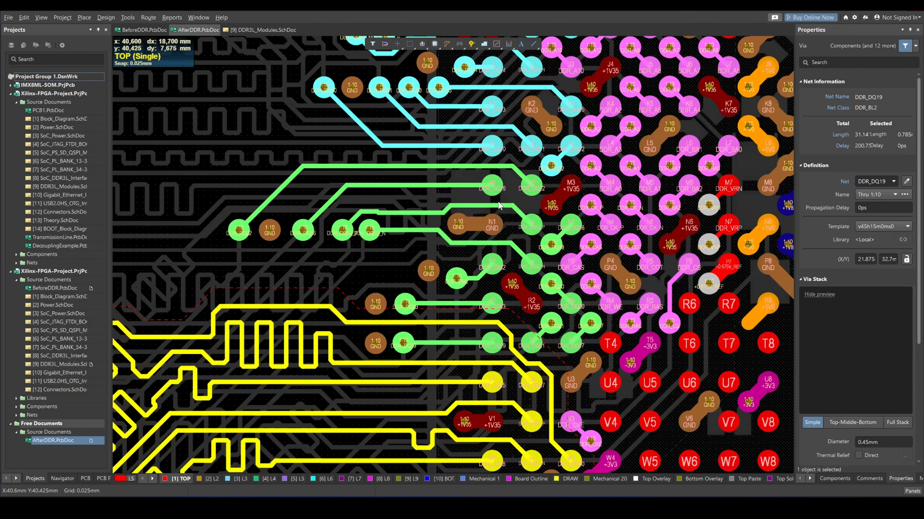
click(456, 279)
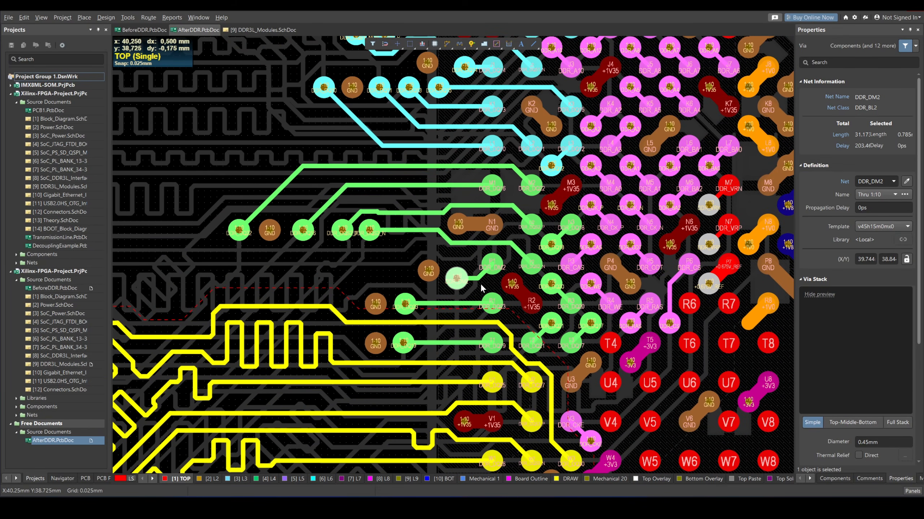
click(551, 245)
click(553, 286)
click(596, 322)
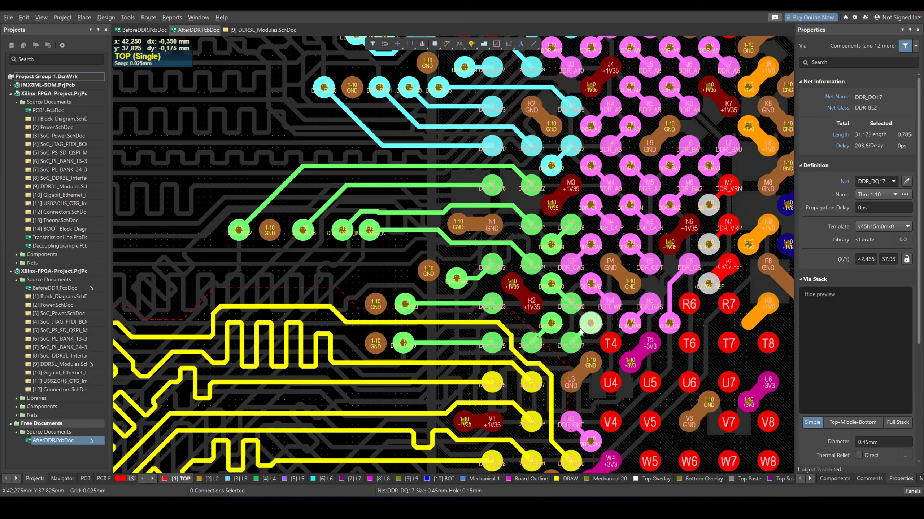
Select the FPGA-side DDR_DQ22 via to view its net length and delay, and clear the selection.
right_drag(497, 187, 509, 209)
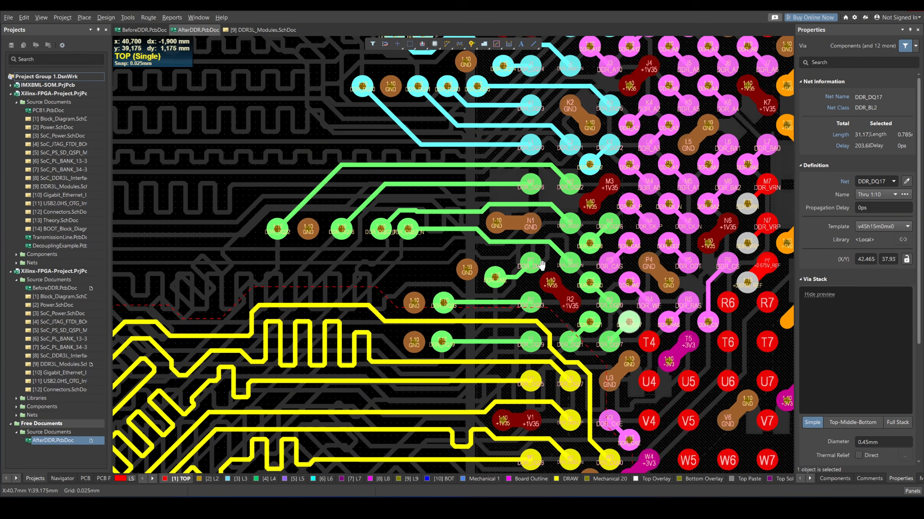
right_drag(523, 254, 550, 231)
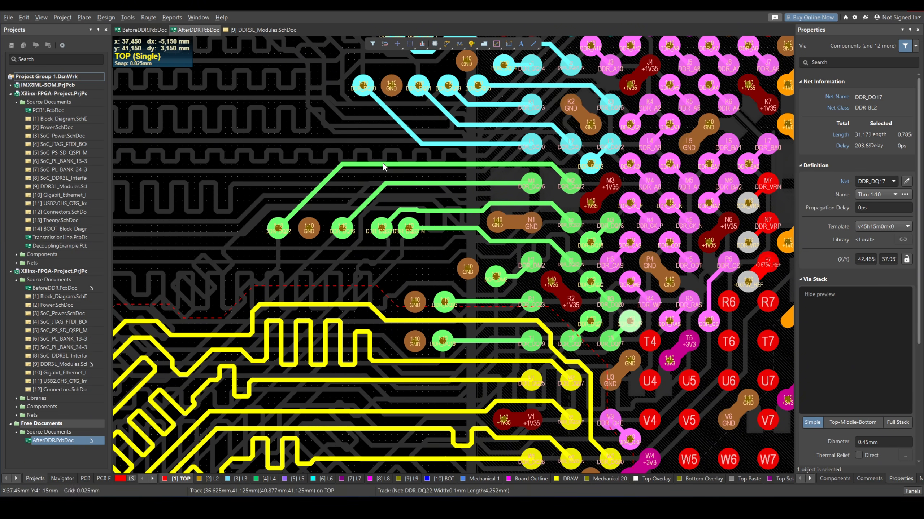
click(278, 228)
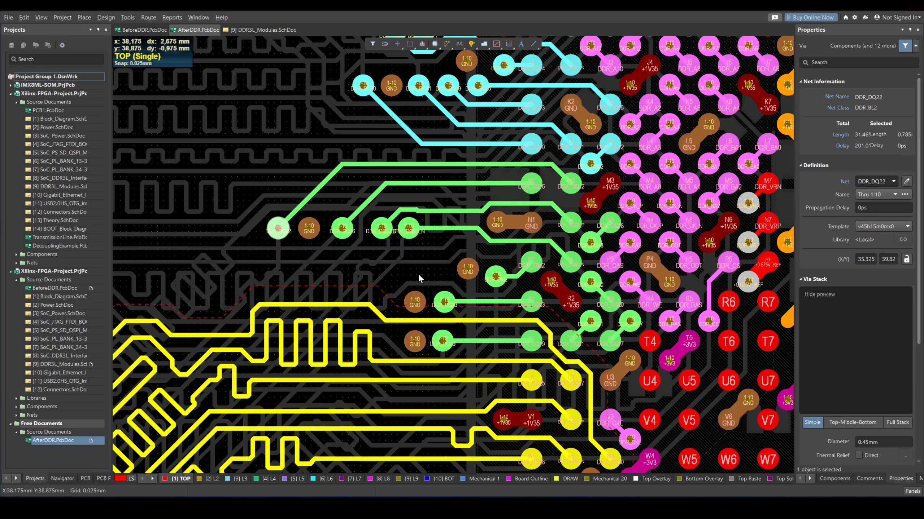
shift+scroll(418, 274, left, 2)
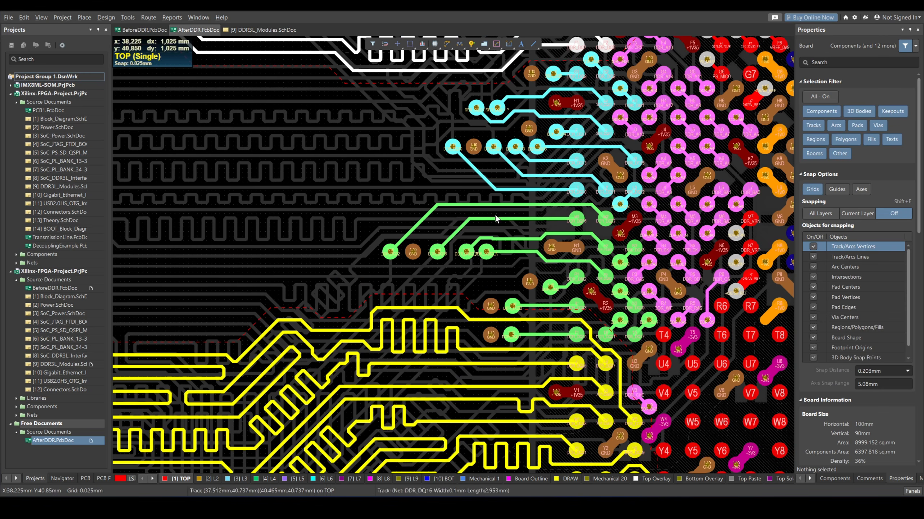
right_drag(489, 248, 477, 284)
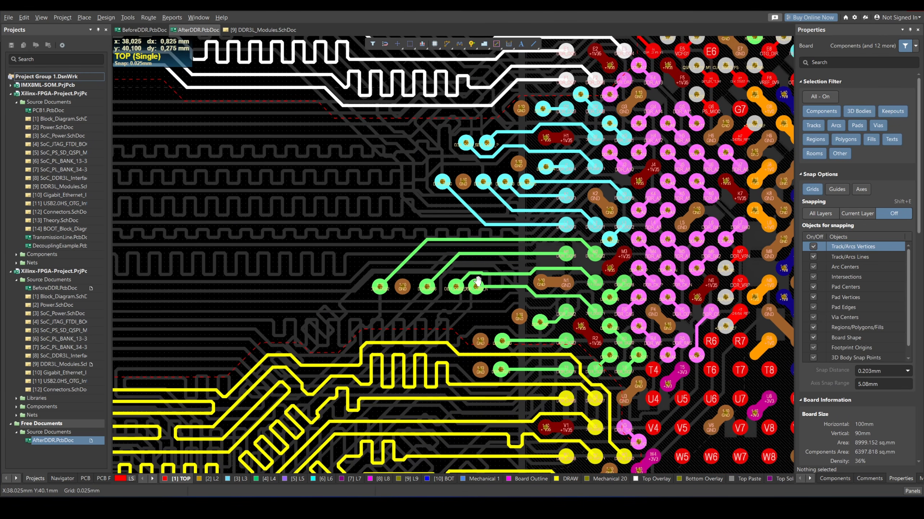
Select the GND vias beside the FPGA-side DDR_DQ23, DDR_DQ19 and DDR_DQ22 vias to check their stitching placement.
ctrl+scroll(546, 302, up, 5)
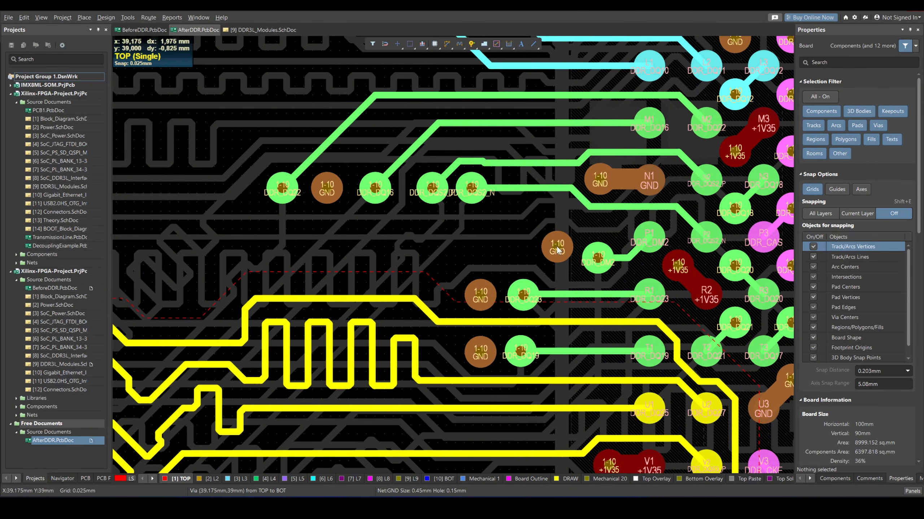
click(477, 298)
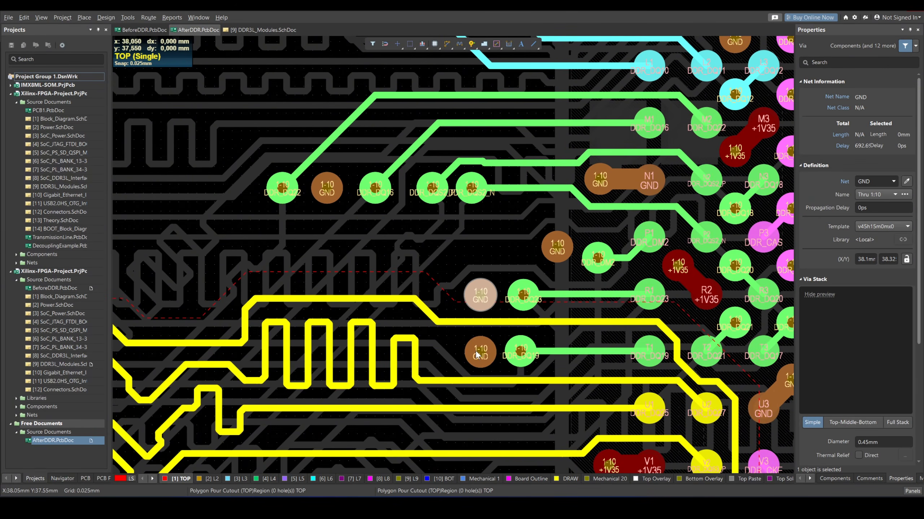
click(475, 351)
click(327, 187)
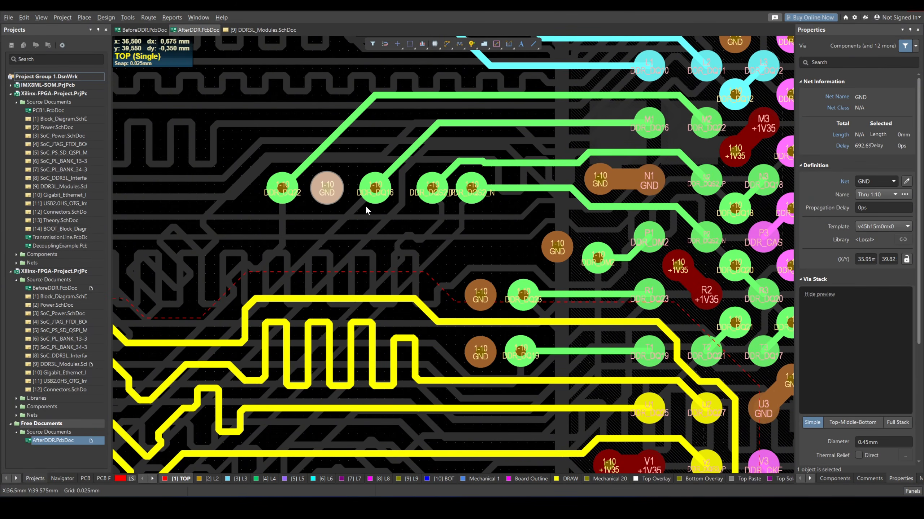
Inspect the GND vias at FPGA pads N1, P4 and U3 that surround the byte-lane 2 signal vias.
ctrl+scroll(367, 206, up, 2)
right_drag(358, 223, 314, 258)
ctrl+scroll(348, 244, down, 3)
right_drag(517, 246, 437, 256)
ctrl+scroll(477, 239, up, 2)
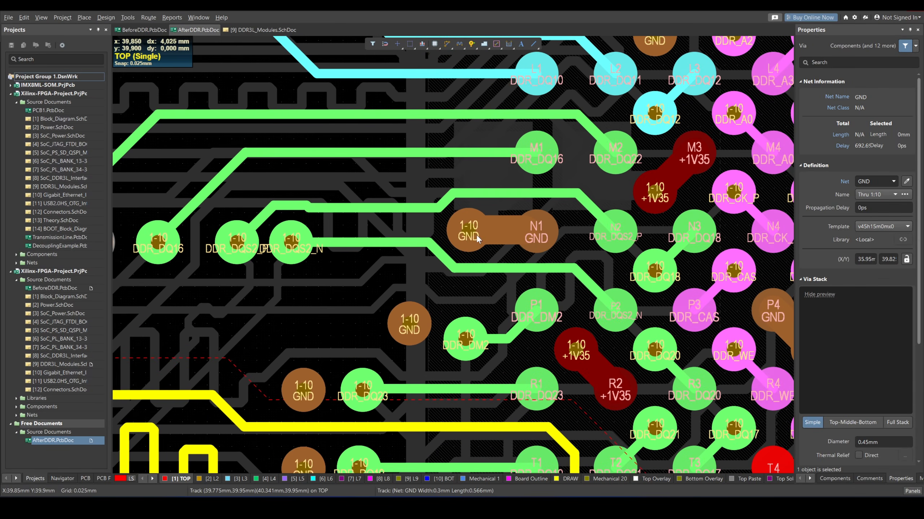
click(478, 236)
right_drag(598, 269, 435, 207)
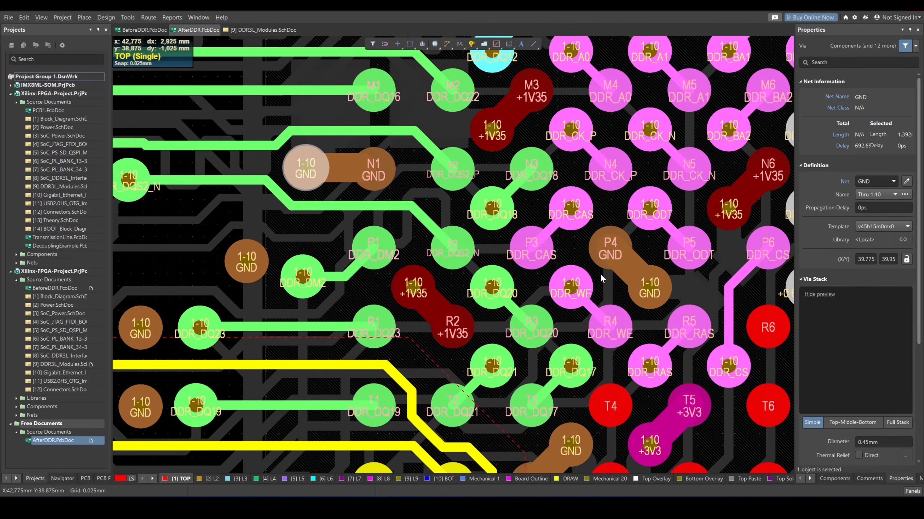
click(649, 288)
right_drag(578, 452, 586, 358)
click(580, 351)
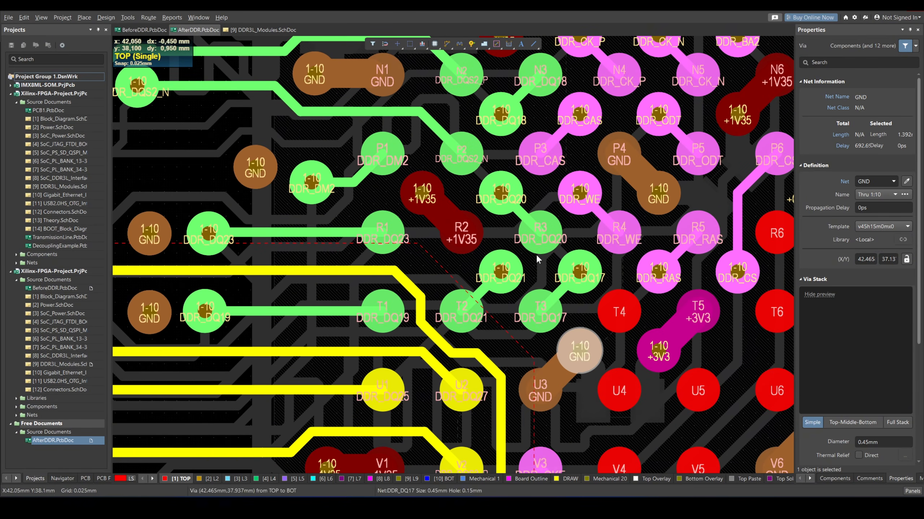
Examine the spacing between the byte-lane 2 signal vias and nearby GND vias along the FPGA's edge on the TOP layer.
ctrl+scroll(497, 240, down, 2)
right_drag(496, 238, 566, 299)
ctrl+scroll(474, 252, up, 3)
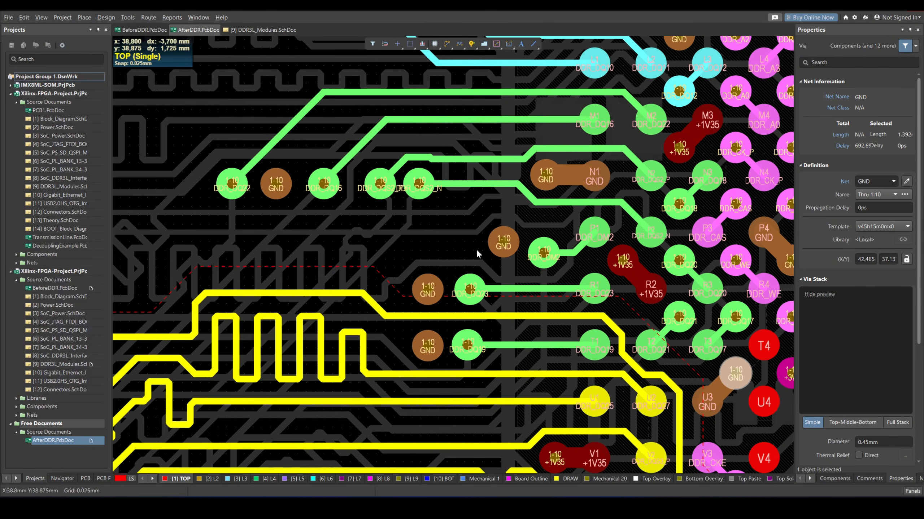
ctrl+scroll(442, 291, down, 1)
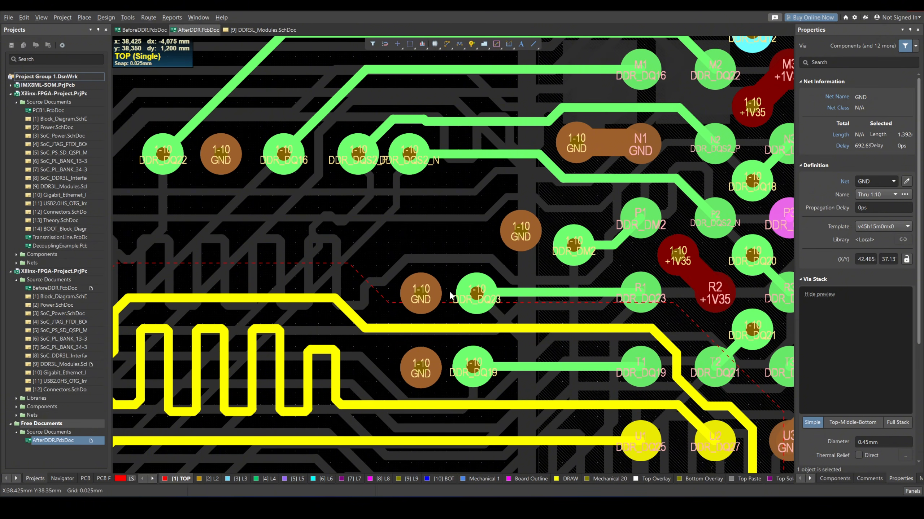
ctrl+scroll(439, 271, down, 15)
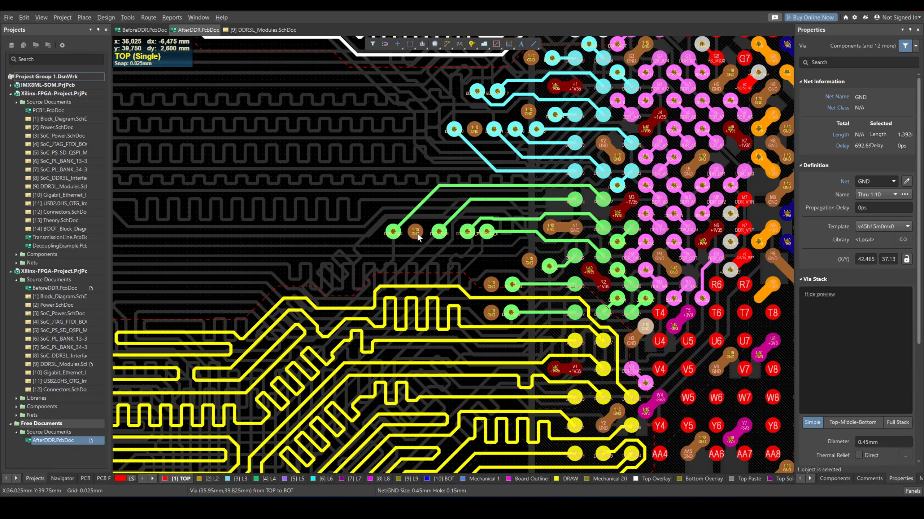
mouse_move(512, 268)
right_down()
mouse_move(508, 292)
mouse_move(519, 267)
right_up()
ctrl+scroll(519, 267, up, 3)
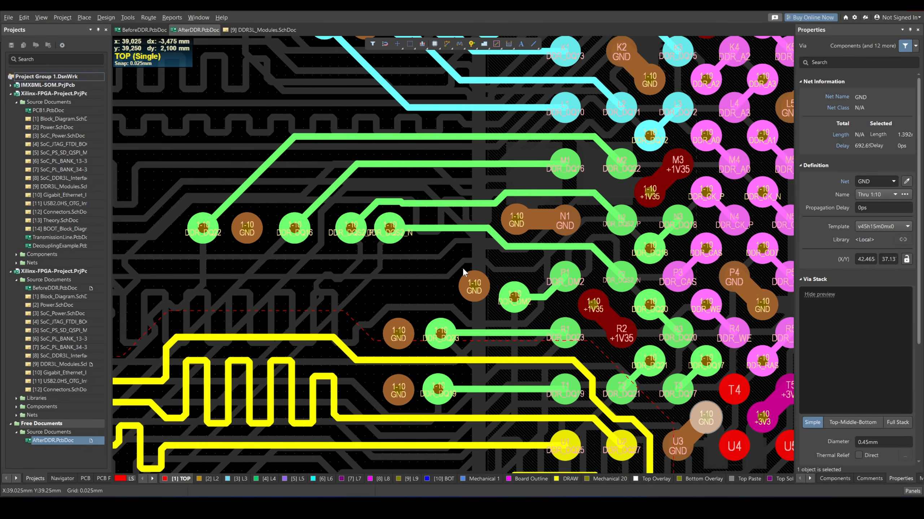
ctrl+scroll(471, 264, down, 3)
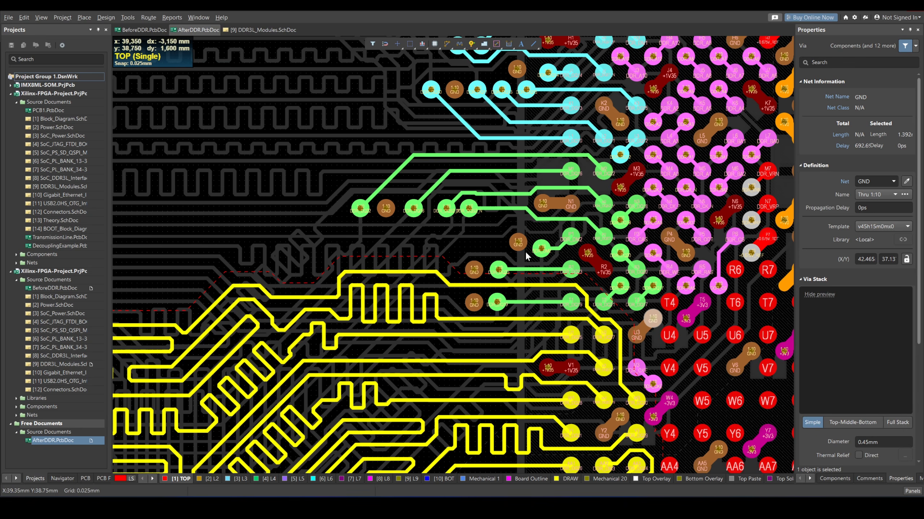
Switch to layer L6 and examine the byte-lane 2 tracks from the FPGA vias to the lower DDR3L chip.
scroll(666, 293, up, 1)
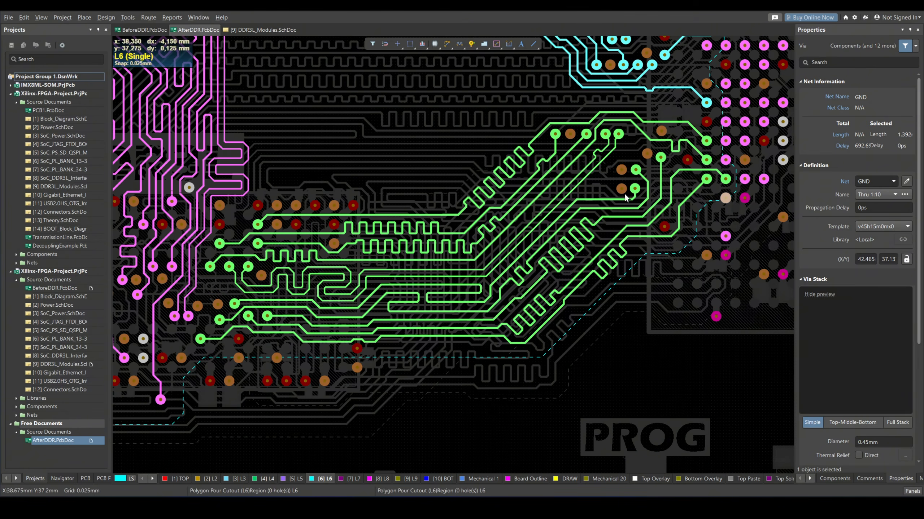
scroll(609, 195, up, 2)
ctrl+scroll(715, 158, up, 1)
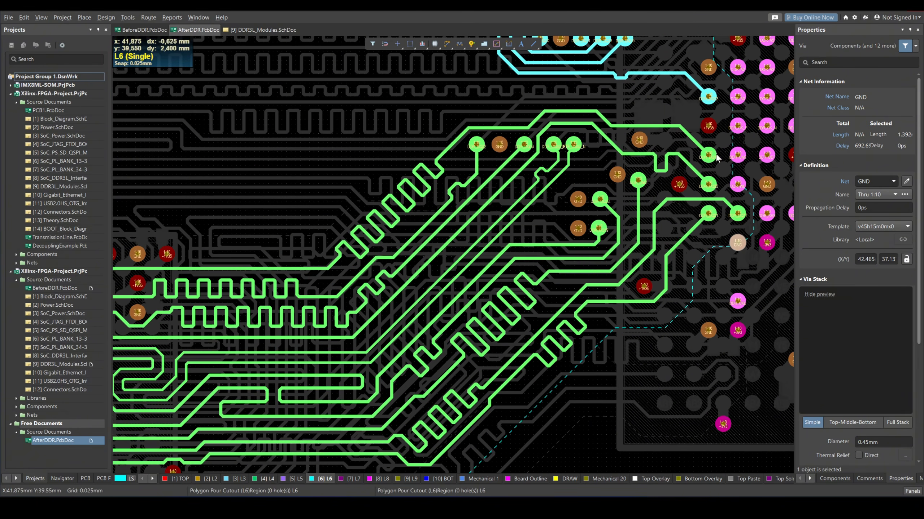
ctrl+scroll(517, 191, down, 1)
right_drag(180, 322, 286, 273)
ctrl+scroll(287, 273, down, 1)
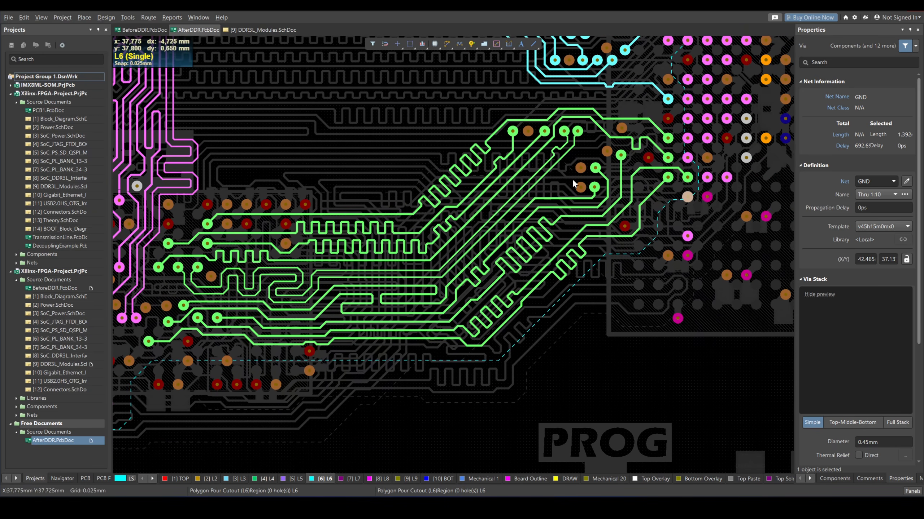
Trace the DDR_DM2 connection on L6 from its FPGA-side via to the lower DDR3L chip.
click(570, 135)
ctrl+scroll(661, 148, up, 4)
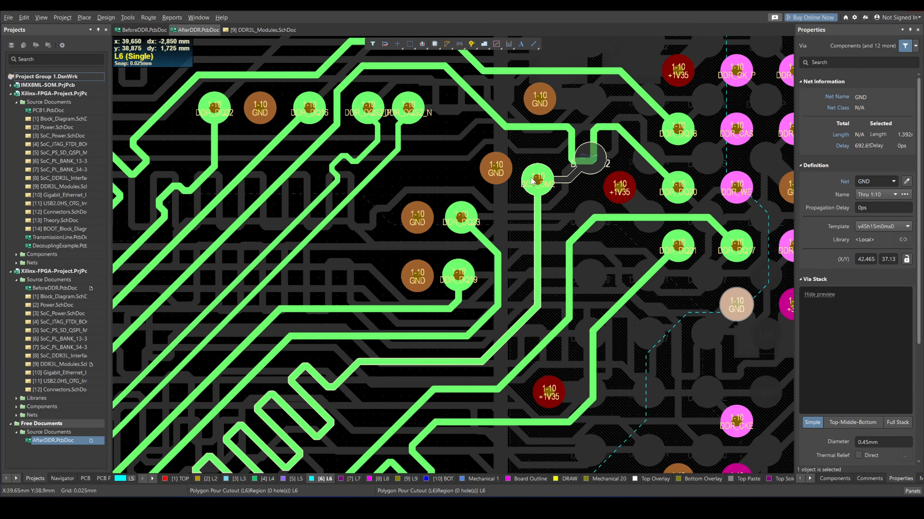
ctrl+scroll(536, 194, down, 3)
ctrl+scroll(537, 194, down, 3)
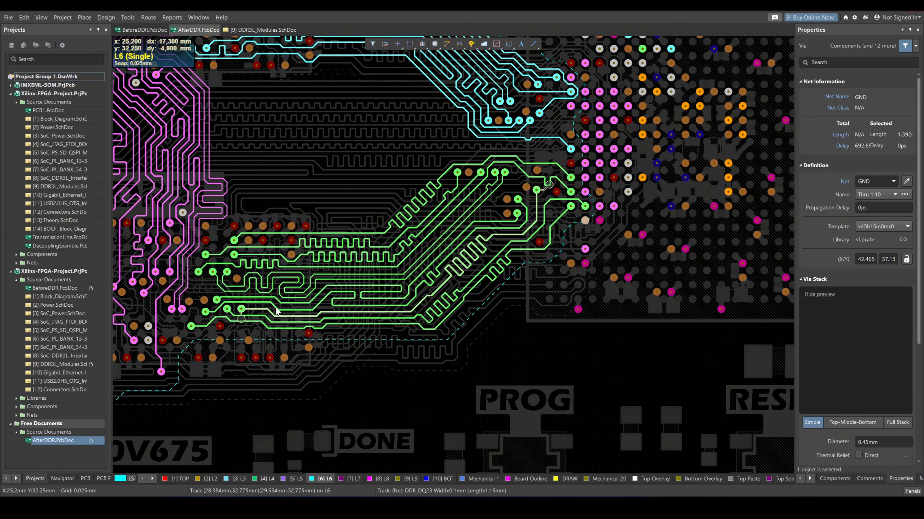
Review the length-matching meanders and track spacing of byte lane 2 on L6 between both chips.
ctrl+scroll(246, 264, up, 2)
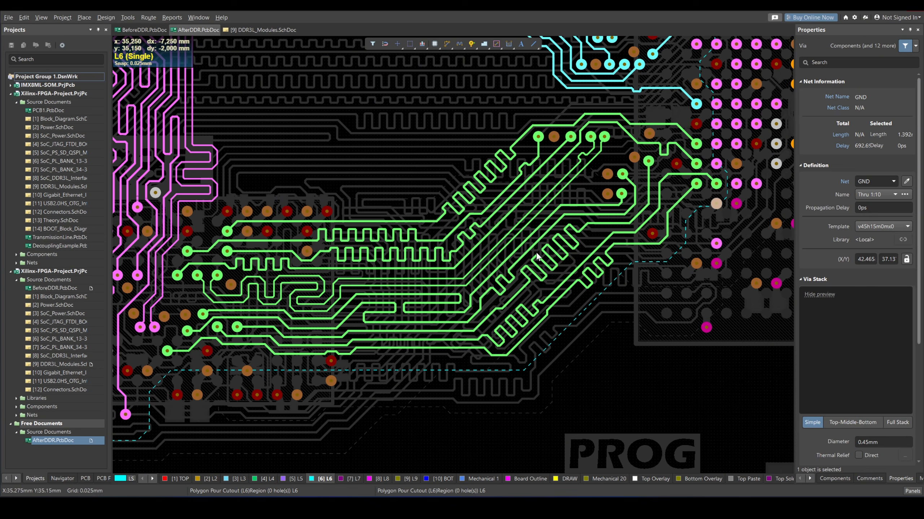
ctrl+scroll(440, 299, up, 1)
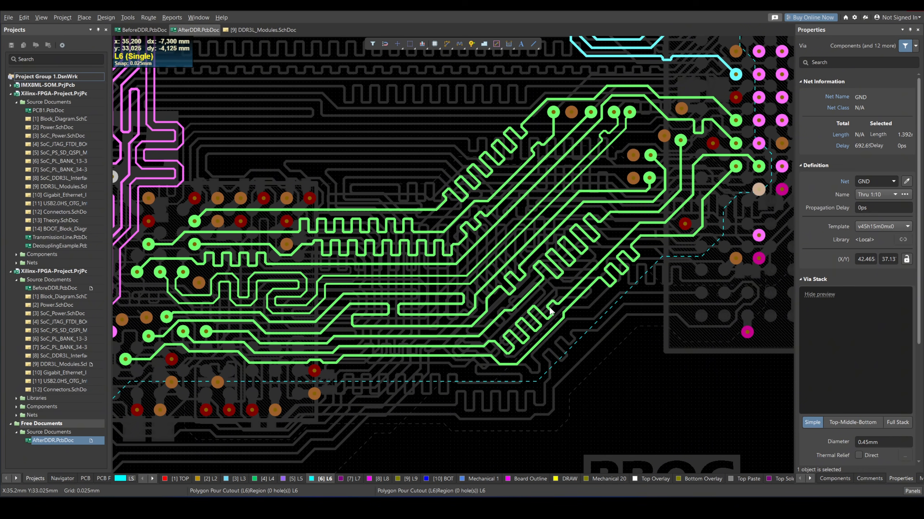
right_drag(558, 321, 559, 306)
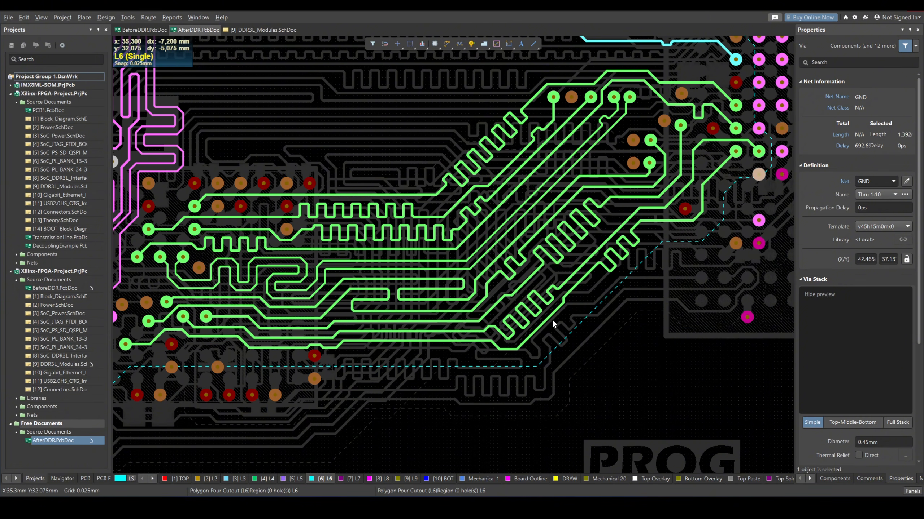
right_drag(565, 293, 587, 334)
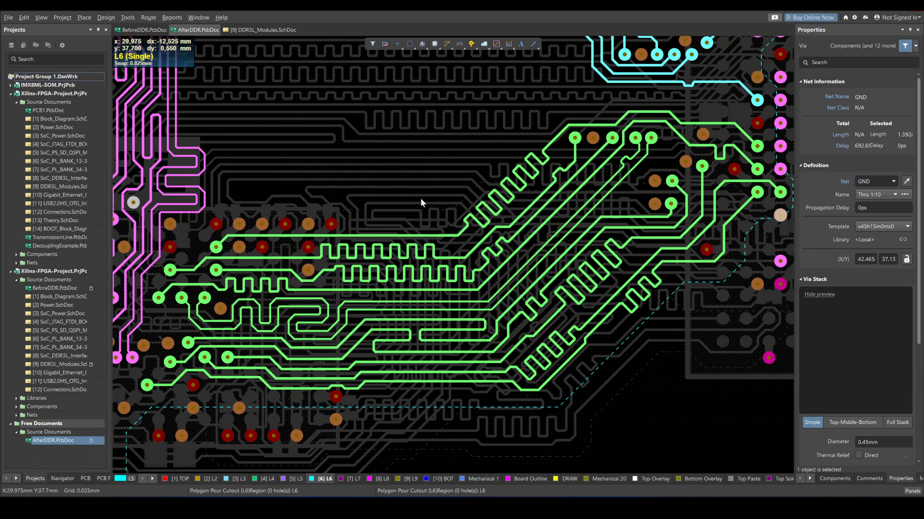
right_drag(417, 200, 450, 182)
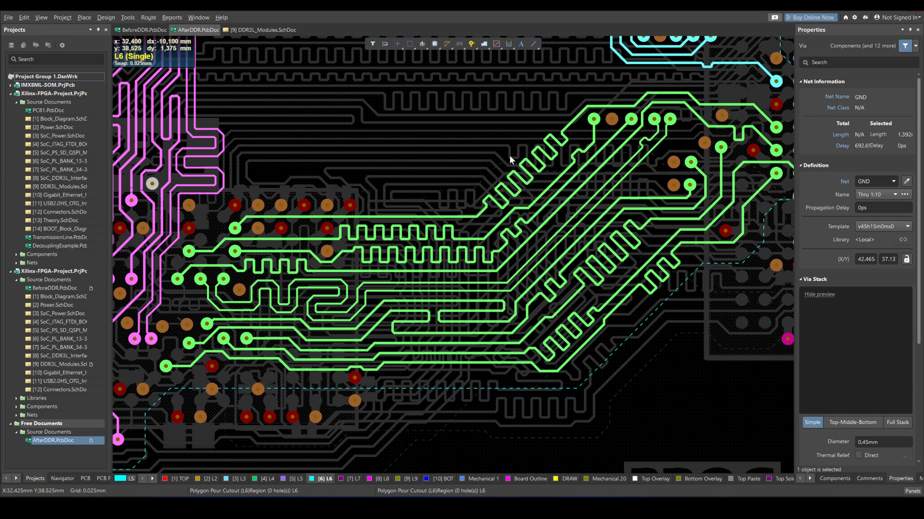
Examine the L6 byte-lane tracks and length-matching meanders between the upper DDR3L chip and the FPGA.
scroll(509, 154, up, 5)
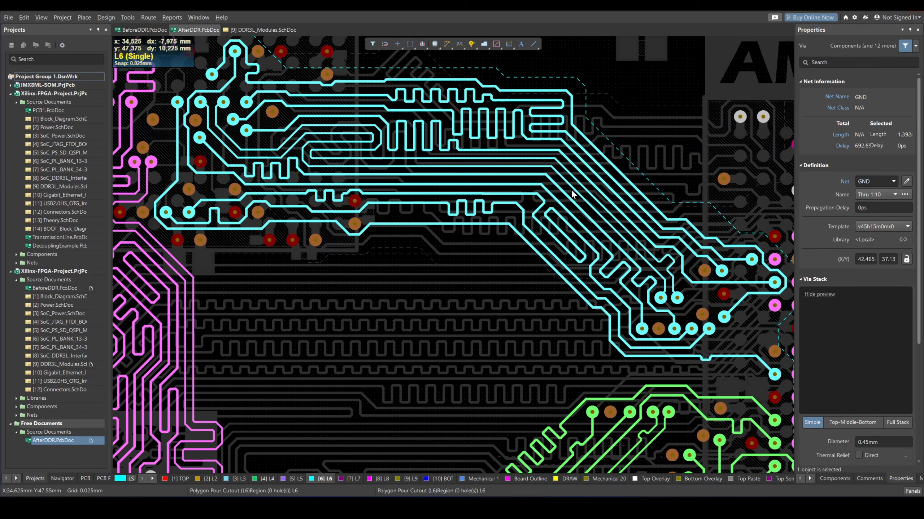
right_drag(531, 359, 518, 218)
ctrl+scroll(548, 195, down, 2)
ctrl+scroll(539, 168, up, 3)
ctrl+scroll(542, 173, down, 2)
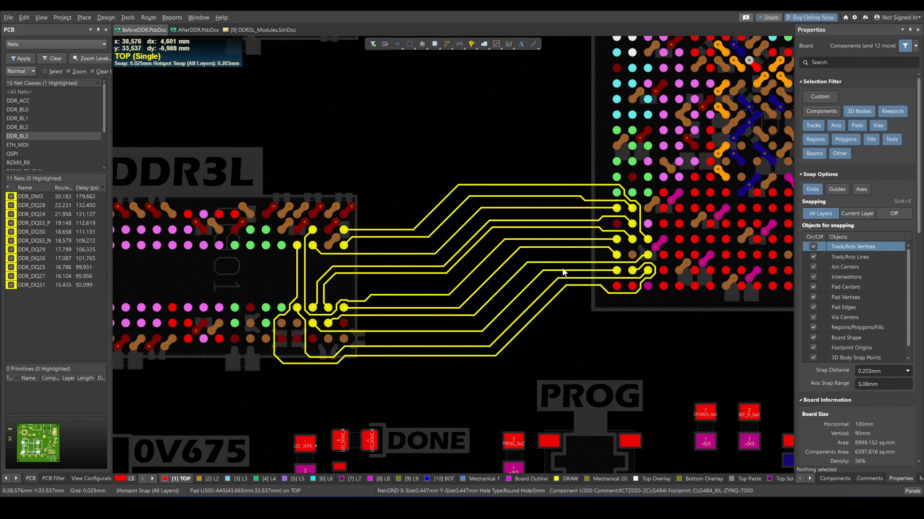
Examine the byte-lane 3 tracks without meanders between the lower DDR3L chip and the FPGA on the BeforeDDR board's TOP layer.
right_drag(470, 253, 394, 230)
ctrl+scroll(392, 235, up, 1)
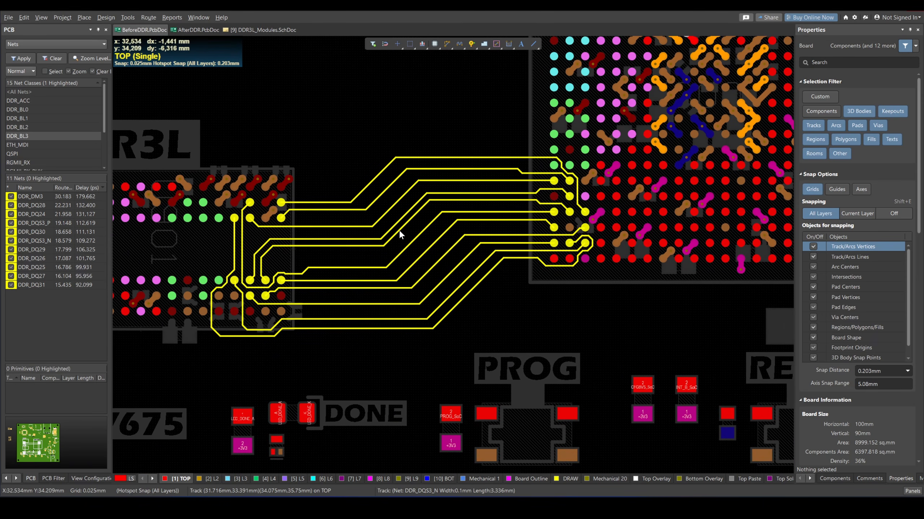
ctrl+scroll(397, 248, up, 3)
ctrl+scroll(401, 254, up, 2)
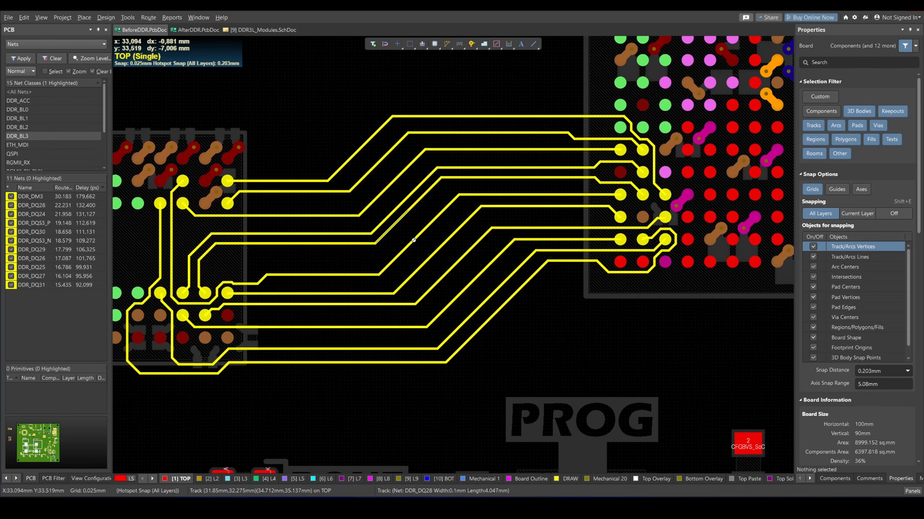
right_drag(449, 233, 442, 257)
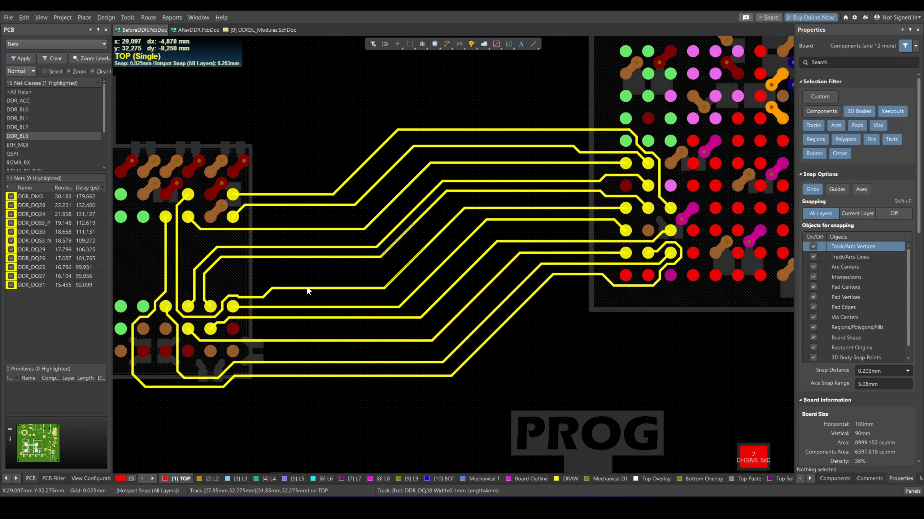
ctrl+scroll(204, 304, up, 4)
ctrl+scroll(309, 286, down, 3)
mouse_move(360, 281)
right_down()
mouse_move(355, 291)
mouse_move(375, 276)
right_up()
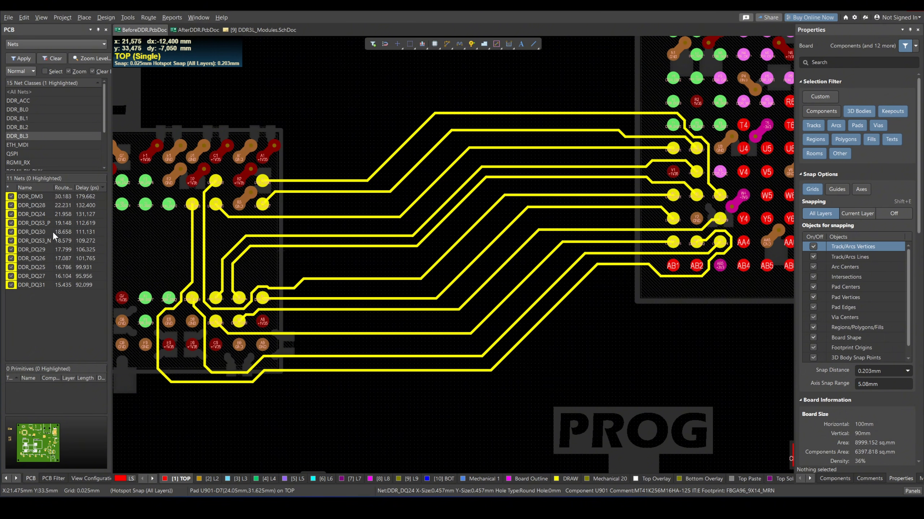
Select the complete DDR_DM3 route on the BeforeDDR board and lock its tracks.
click(47, 196)
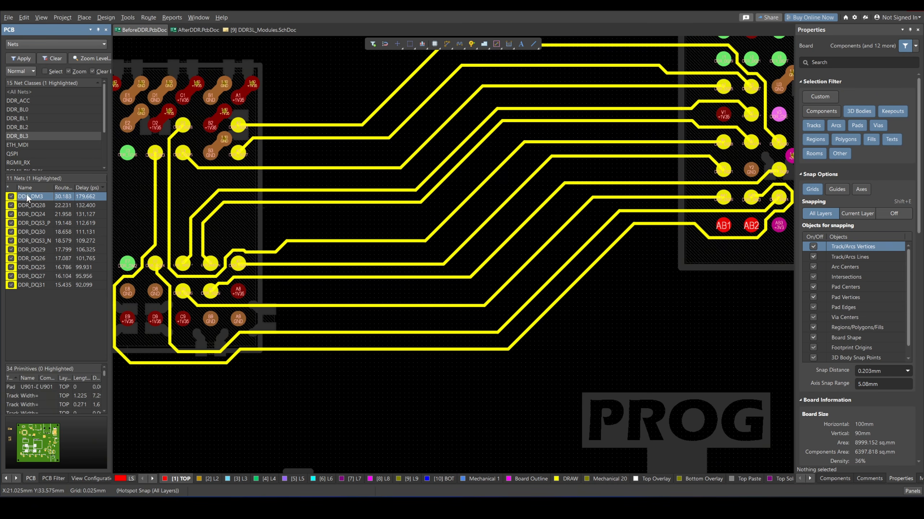
ctrl+scroll(133, 216, up, 2)
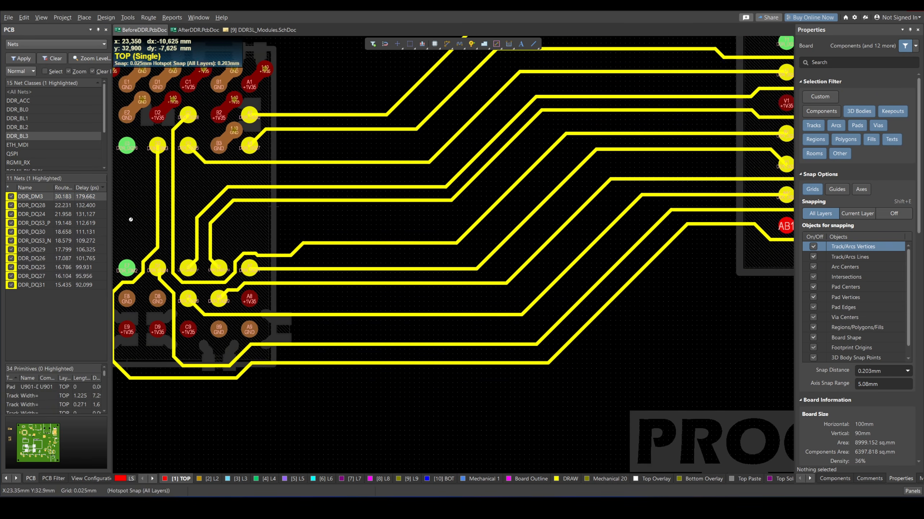
click(162, 195)
key(Tab)
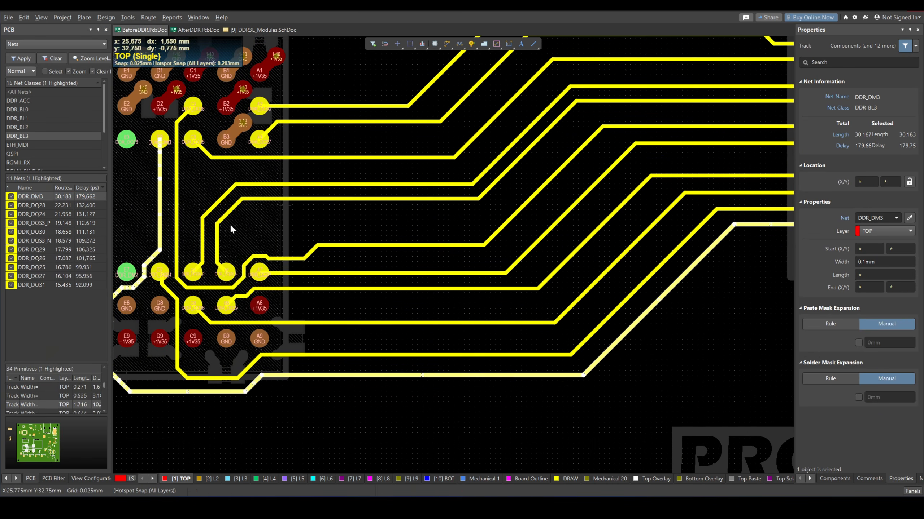
click(909, 182)
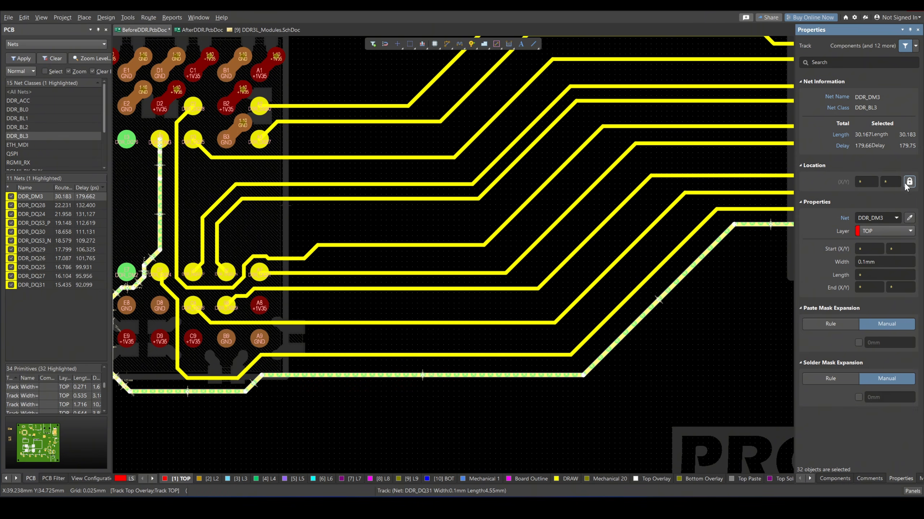
ctrl+scroll(591, 215, down, 3)
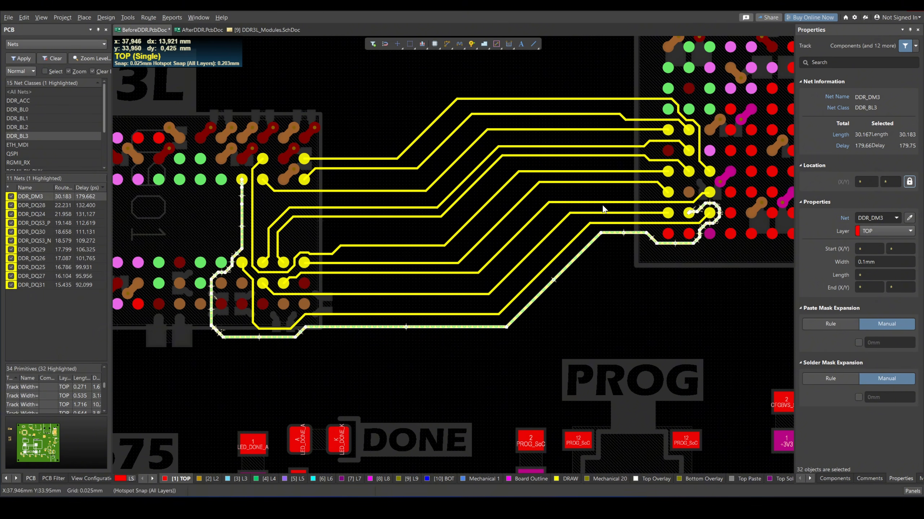
Switch to the TOP layer of the AfterDDR board and trace the complete DDR_DM3 route between the lower DDR3L chip and the FPGA.
click(205, 29)
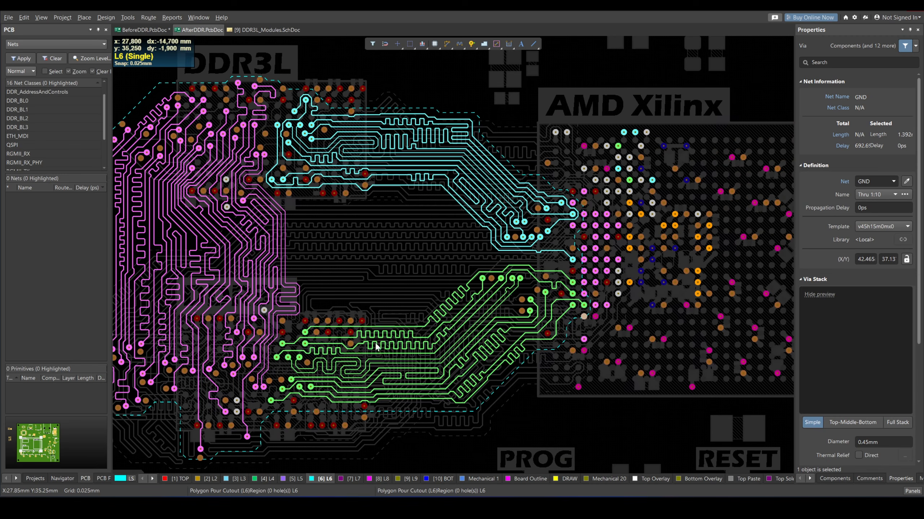
click(186, 479)
ctrl+scroll(229, 239, up, 5)
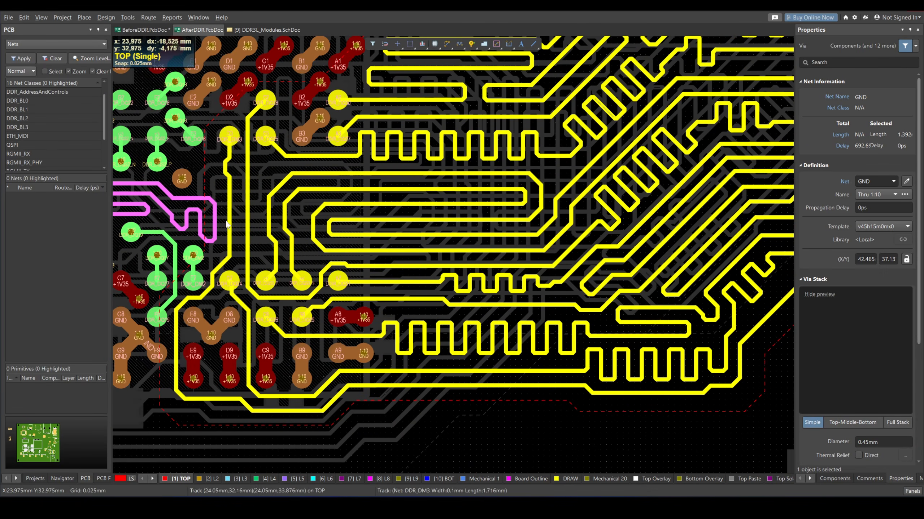
click(229, 221)
key(Tab)
ctrl+scroll(367, 271, down, 3)
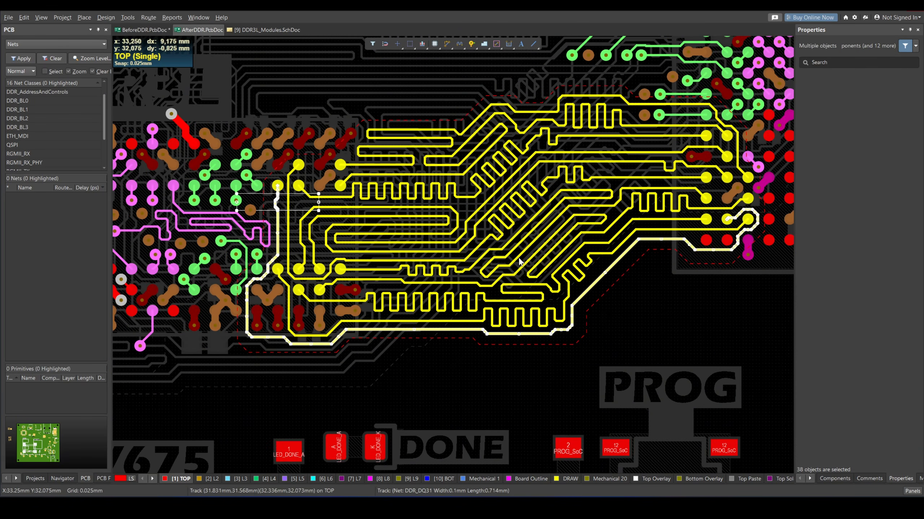
ctrl+scroll(570, 295, up, 2)
right_drag(484, 298, 522, 289)
right_drag(564, 265, 540, 292)
ctrl+scroll(540, 292, down, 1)
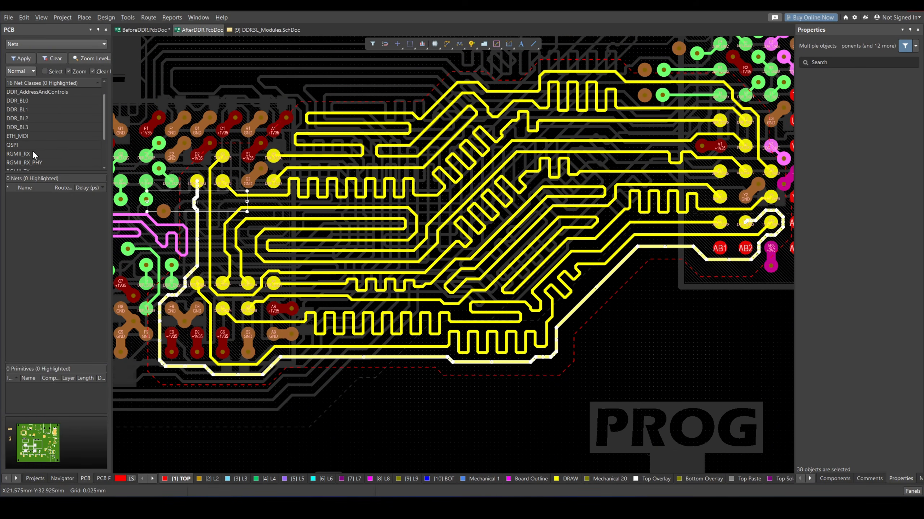
List the routed lengths and delays of the DDR_BL3 nets and examine their length-matching meanders.
click(29, 126)
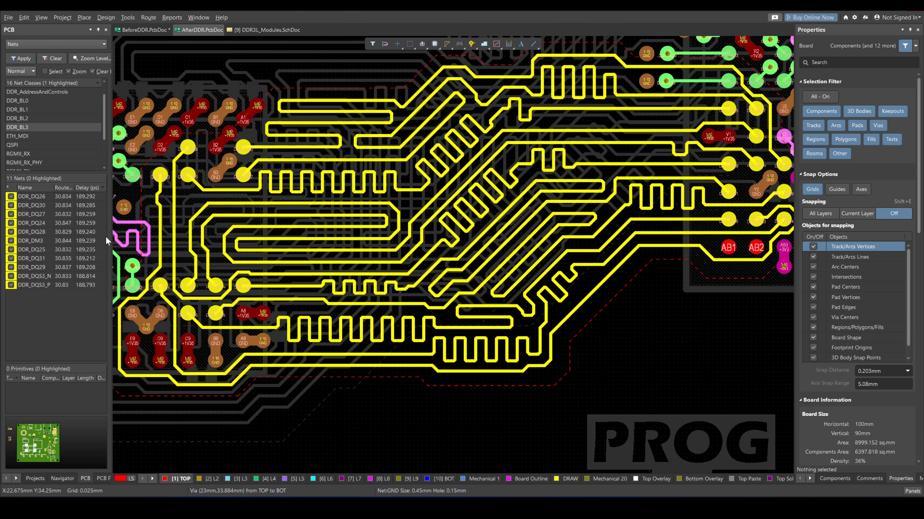
ctrl+scroll(333, 320, up, 2)
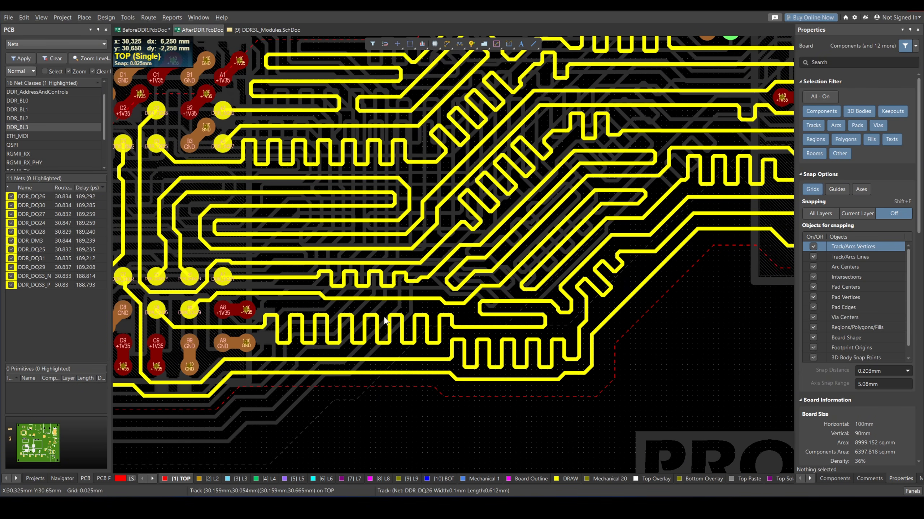
right_drag(526, 326, 499, 332)
right_drag(593, 270, 540, 277)
ctrl+scroll(539, 277, down, 1)
ctrl+scroll(539, 277, down, 1)
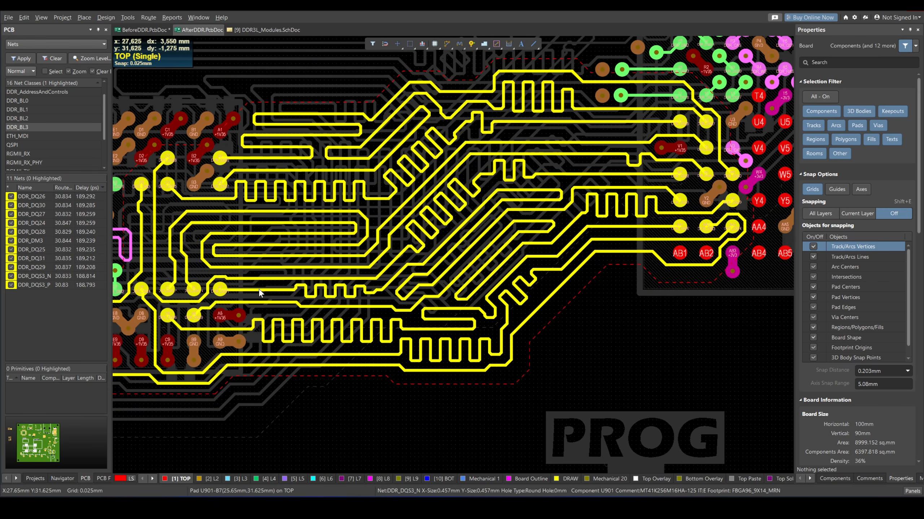
Examine the TOP-layer routing from both DDR3L chips to the FPGA, including the via fan-outs between the two meandered byte lanes.
ctrl+scroll(258, 289, down, 2)
right_drag(405, 247, 410, 378)
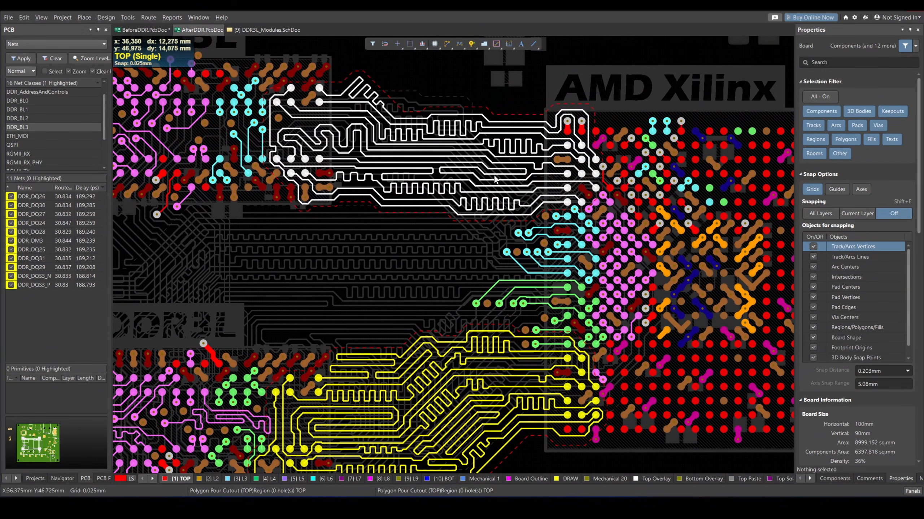
click(322, 479)
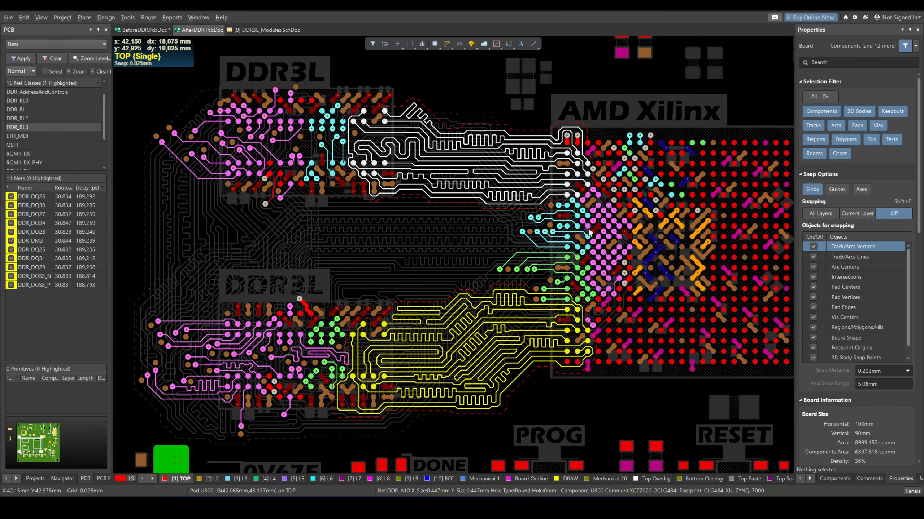
right_drag(587, 229, 623, 212)
ctrl+scroll(573, 299, up, 2)
ctrl+scroll(571, 286, down, 1)
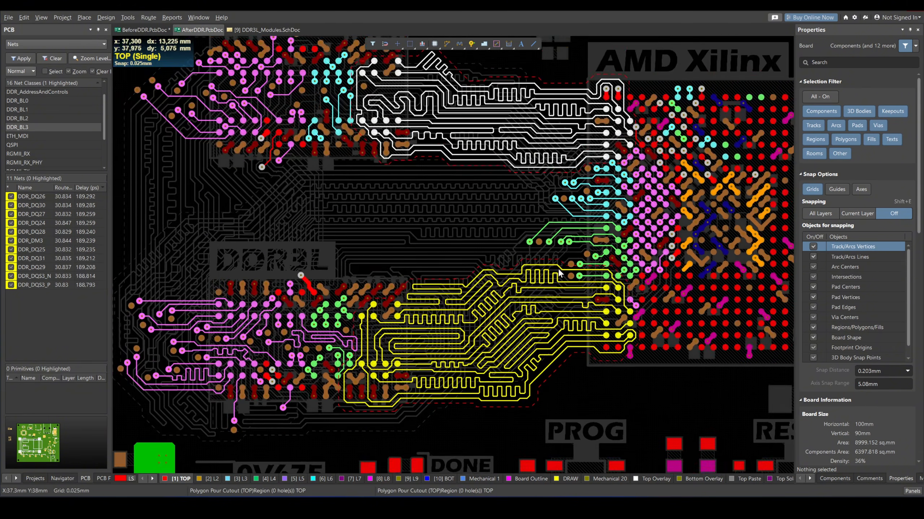
right_drag(558, 269, 565, 297)
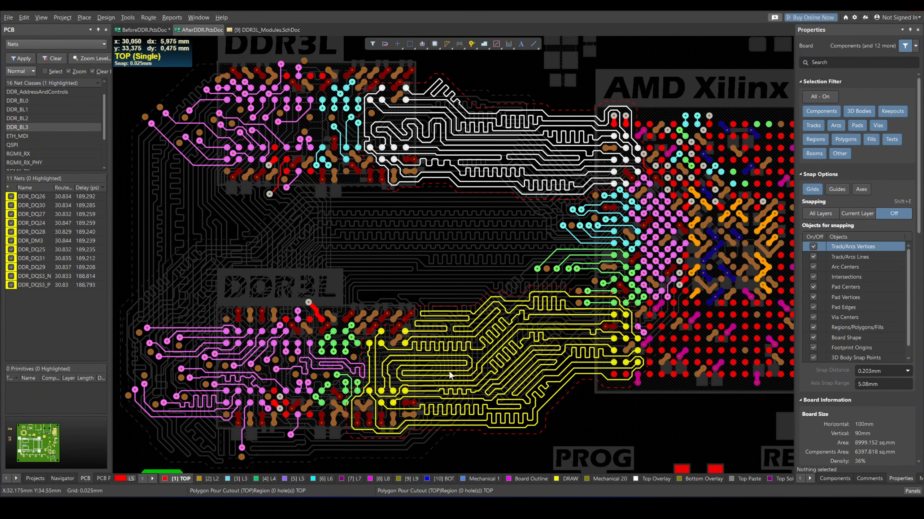
Compare the DDR3L routing on L6 with the byte lanes on the TOP layer.
click(322, 479)
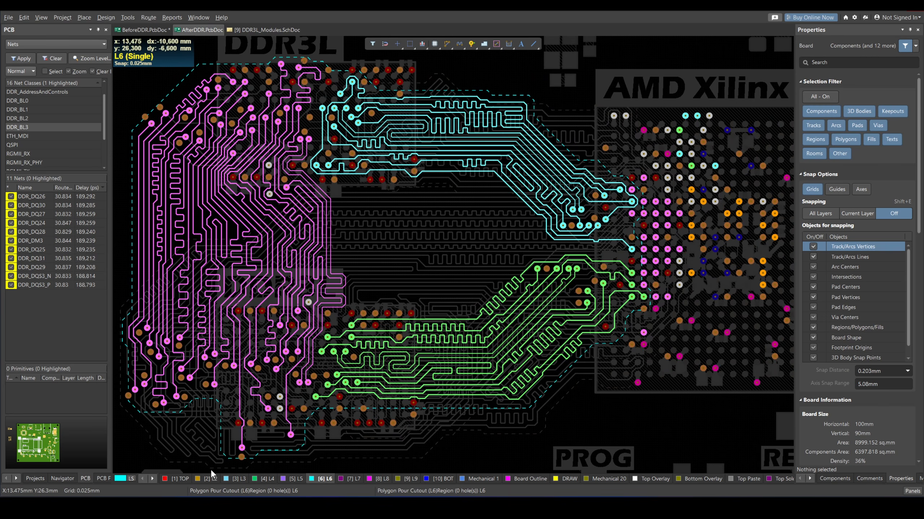
click(176, 480)
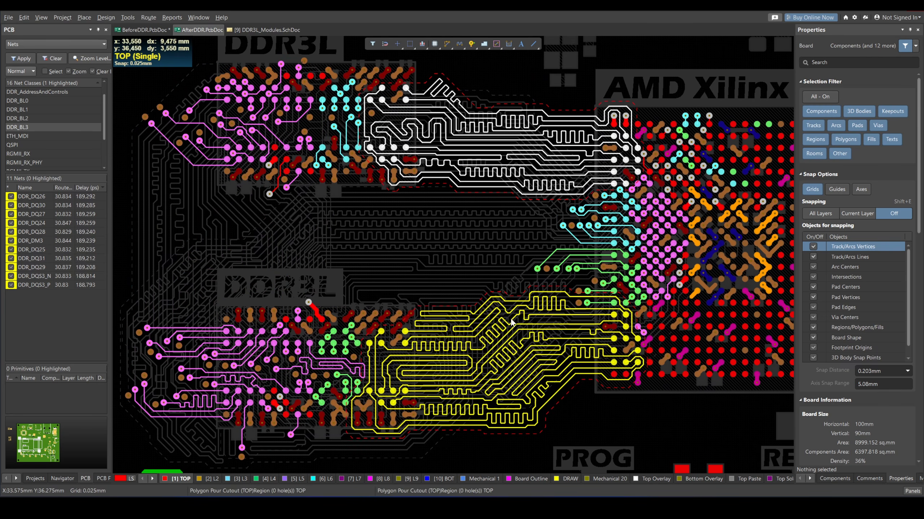
ctrl+scroll(511, 322, down, 1)
right_drag(510, 321, 521, 303)
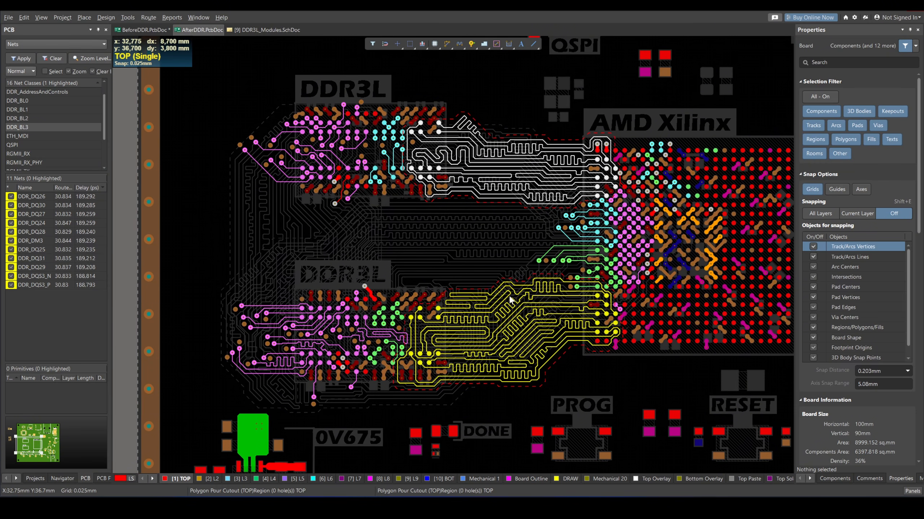
ctrl+scroll(509, 296, up, 2)
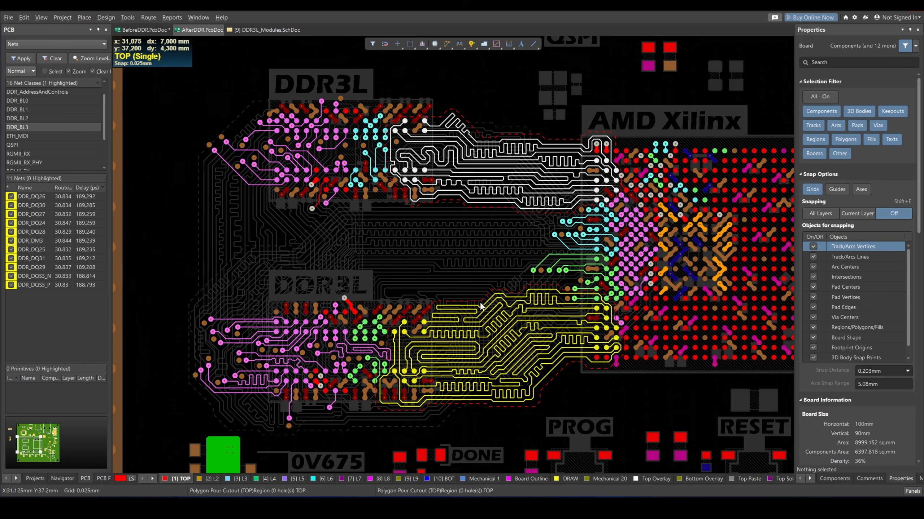
right_drag(480, 305, 501, 302)
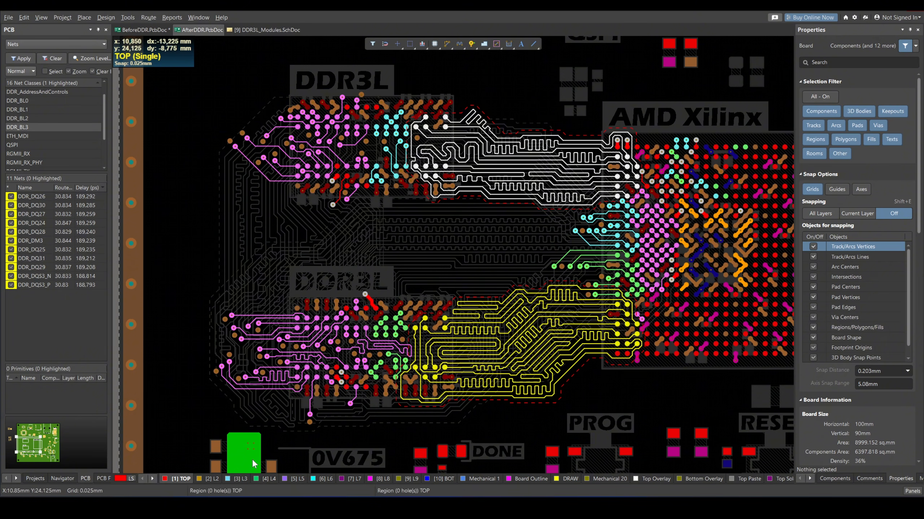
Inspect layers L4, L6 and L8 of the DDR3L routing, then return through L6 to the TOP layer.
click(266, 479)
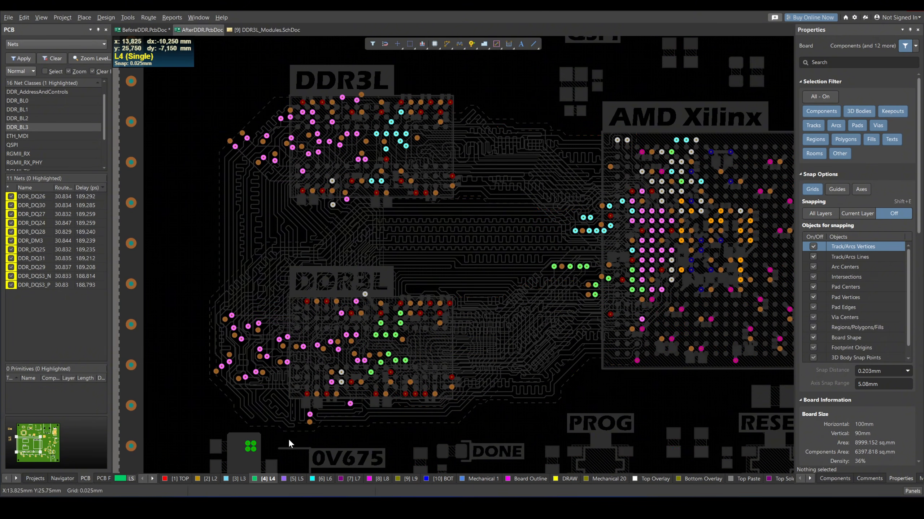
click(316, 479)
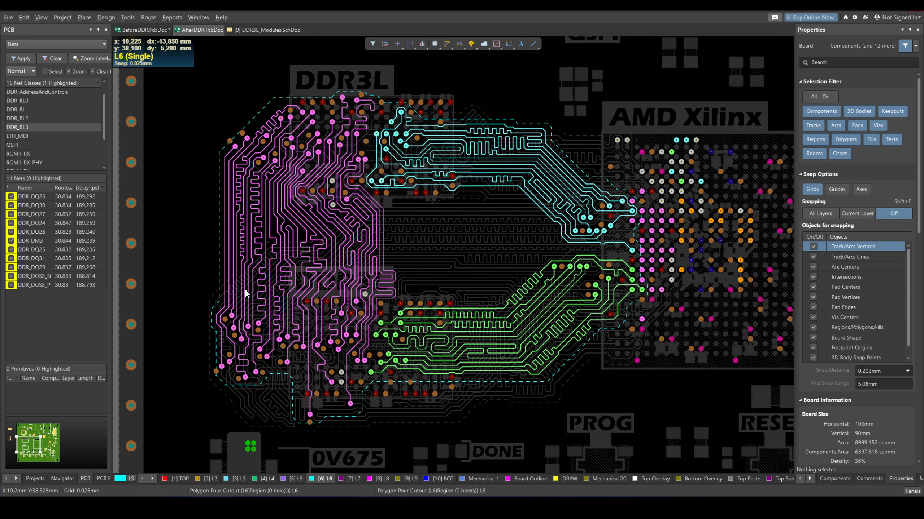
click(380, 479)
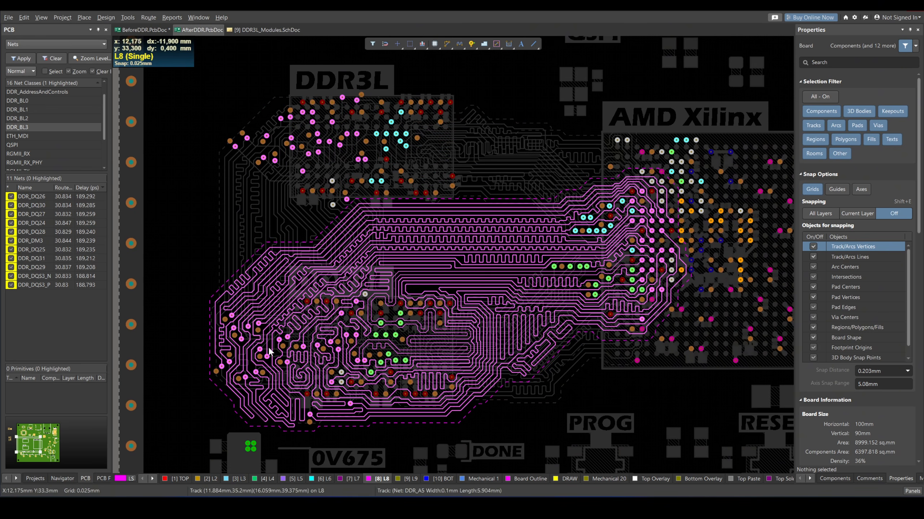
click(313, 478)
click(183, 480)
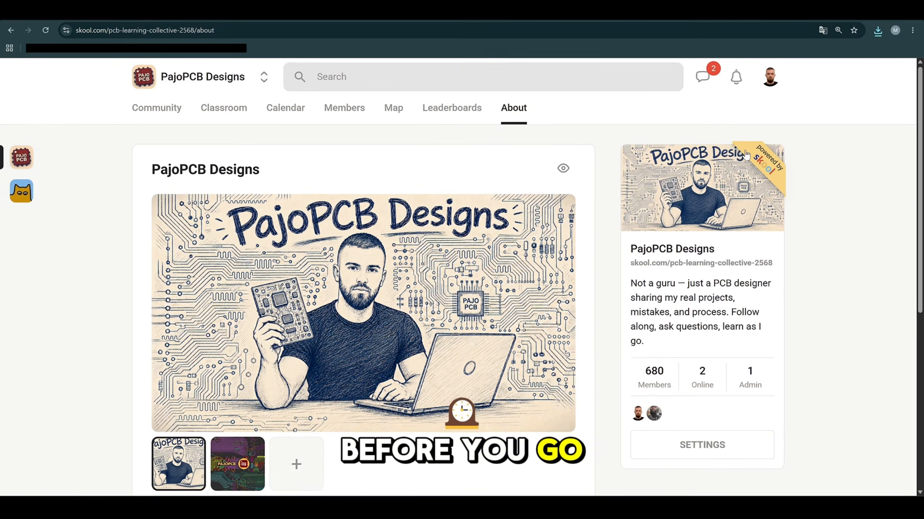
Switch to the browser, read the PajoPCB Designs community's About page and set the page zoom to 100%.
scroll(745, 155, down, 2)
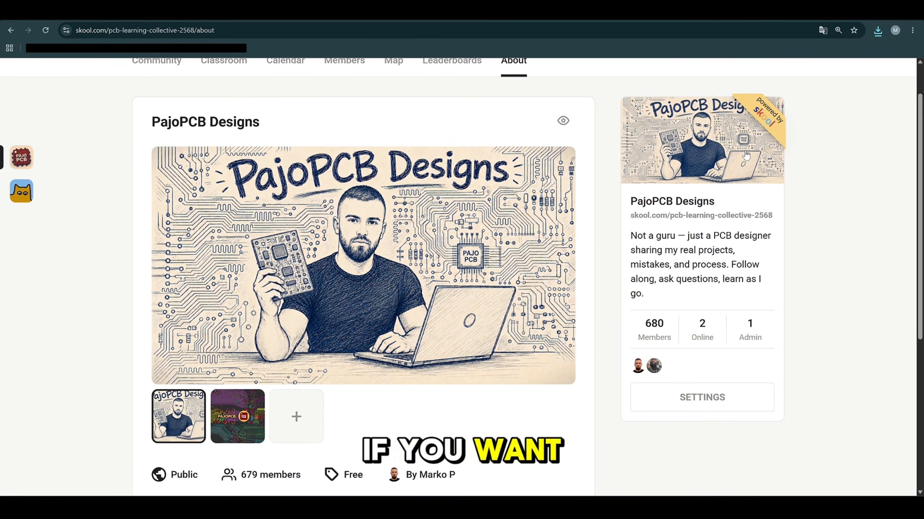
scroll(397, 156, down, 6)
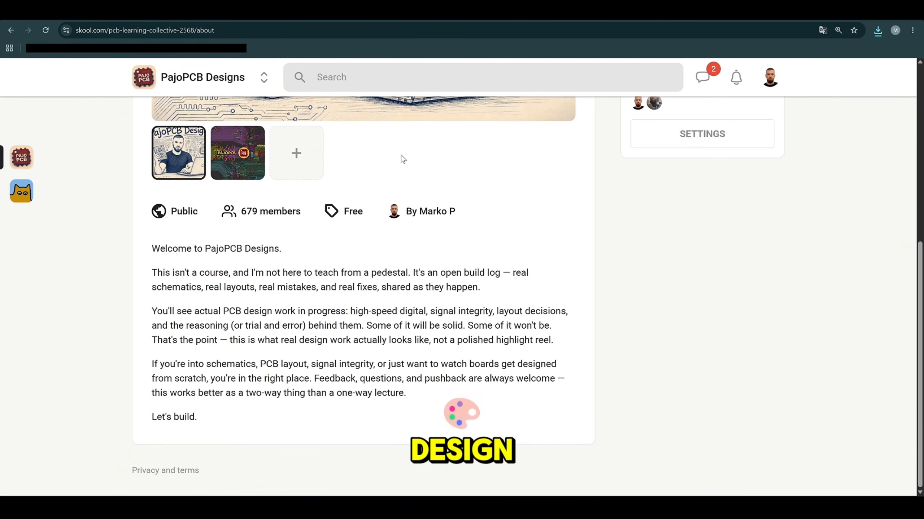
scroll(411, 160, up, 7)
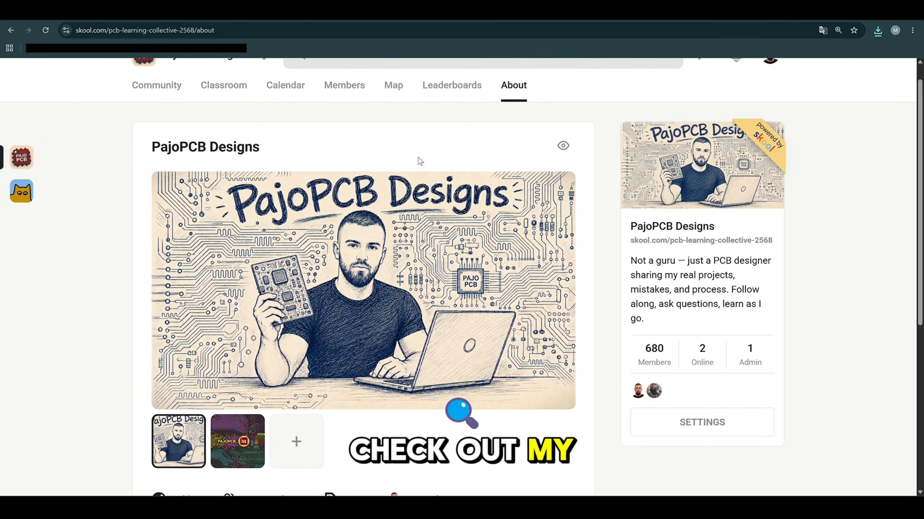
key(ctrl+minus)
key(ctrl+minus)
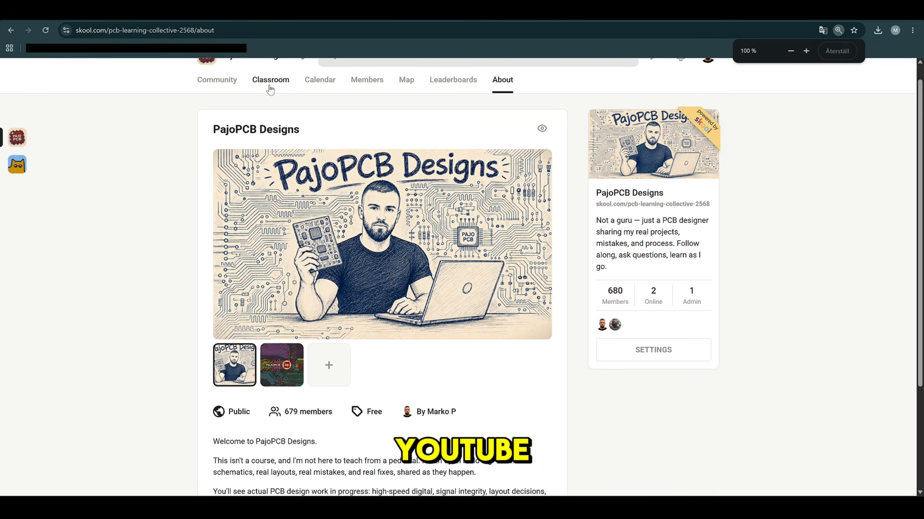
Open the PajoPCB Designs Classroom and look through its list of courses.
scroll(290, 124, up, 1)
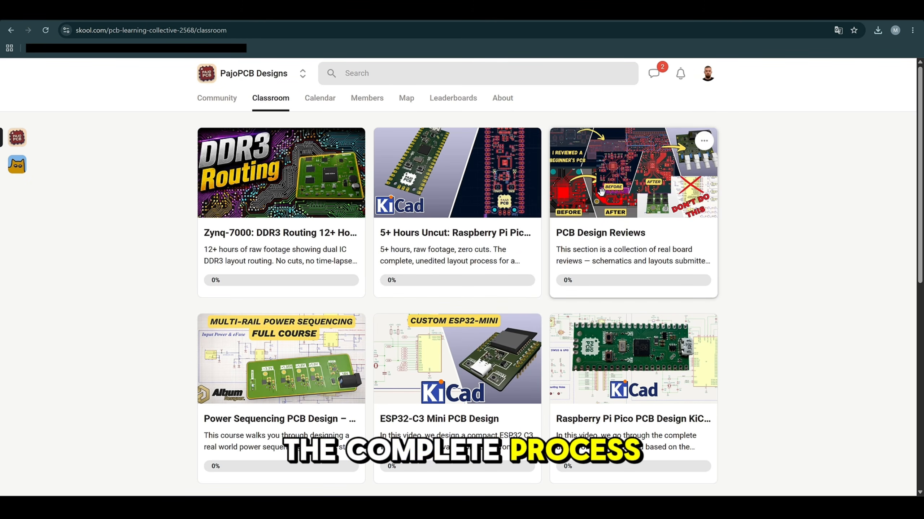
scroll(509, 302, down, 6)
scroll(392, 279, up, 5)
scroll(392, 279, up, 2)
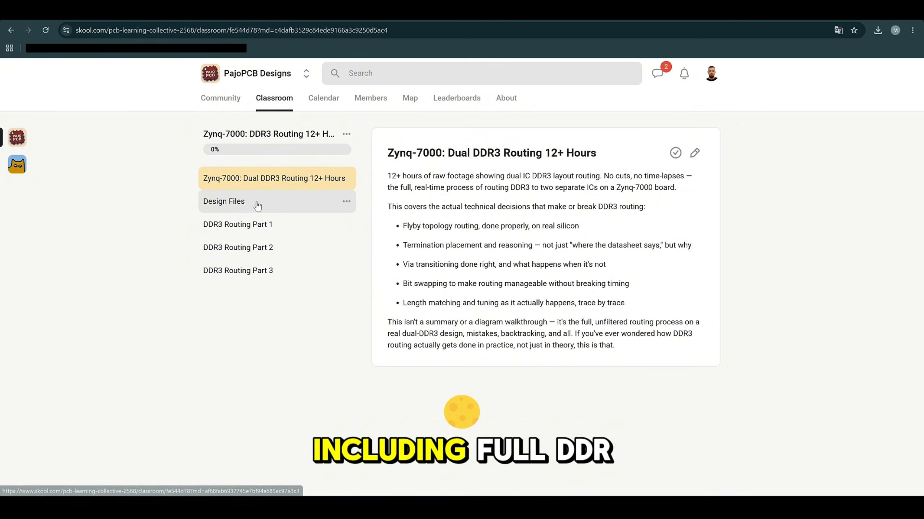
In the Zynq-7000 DDR3 Routing course, view the DDR3 Routing Part 1 lesson and briefly play and pause the Part 2 video.
click(260, 233)
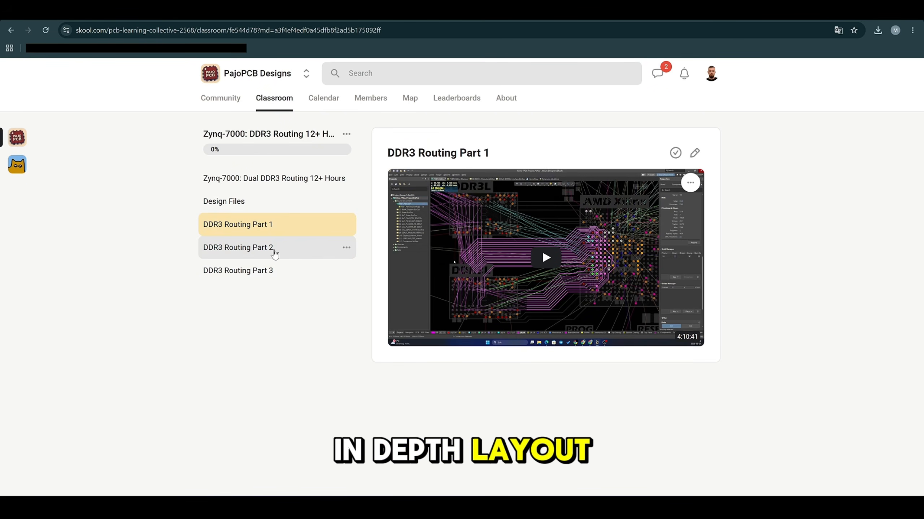
click(273, 251)
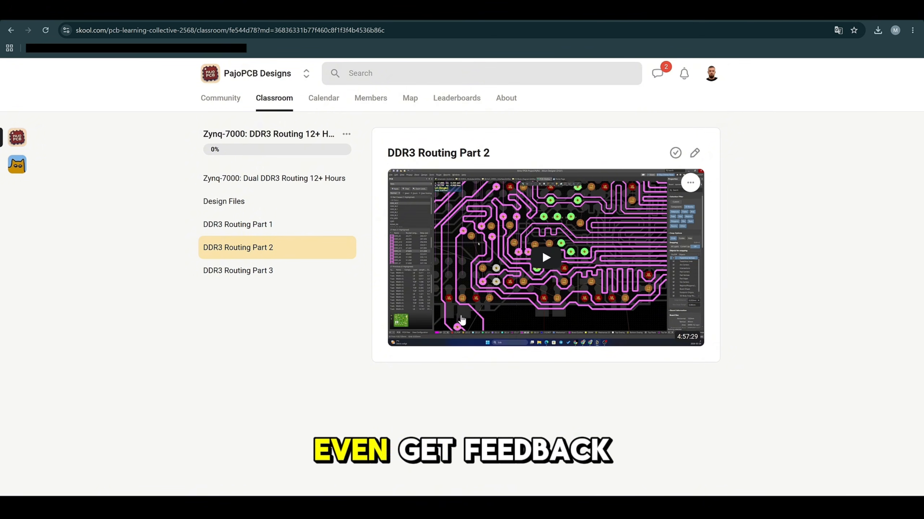
click(549, 257)
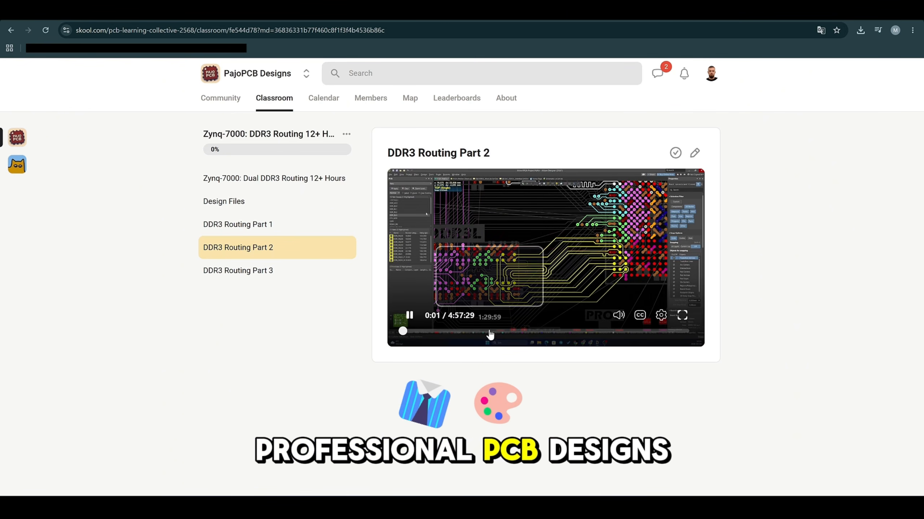
click(409, 314)
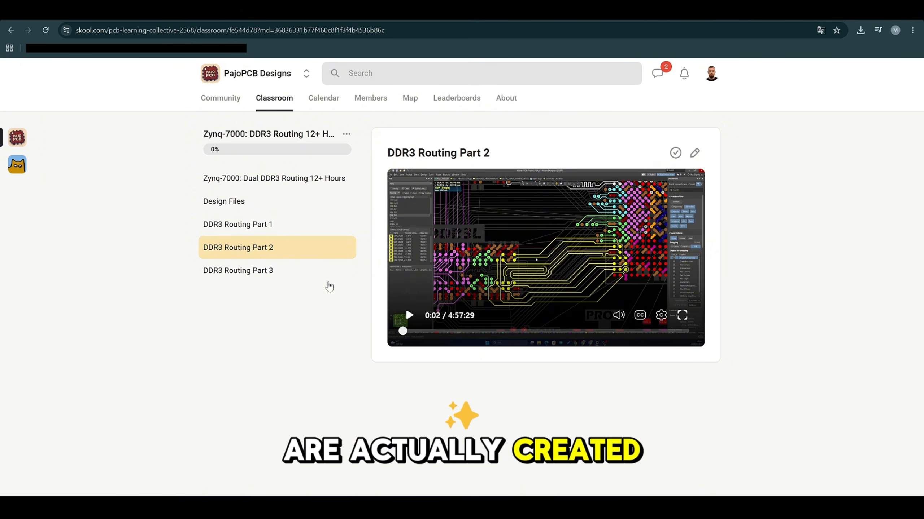